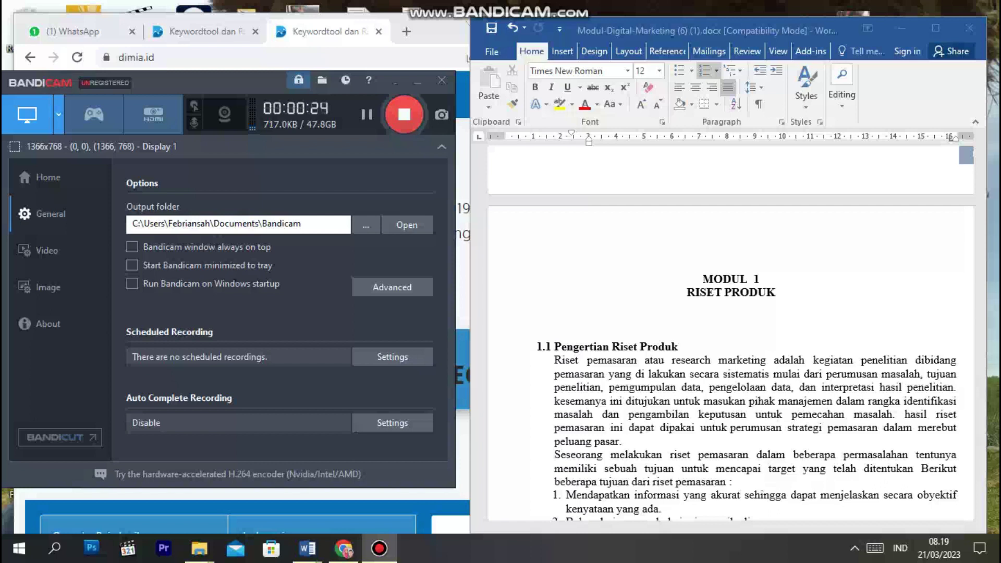
Read the definition and goals of market research in section 1.1 Pengertian Riset Produk of the module.
{"action": "scroll", "coordinate": [730, 334], "scroll_direction": "down", "scroll_amount": 1}
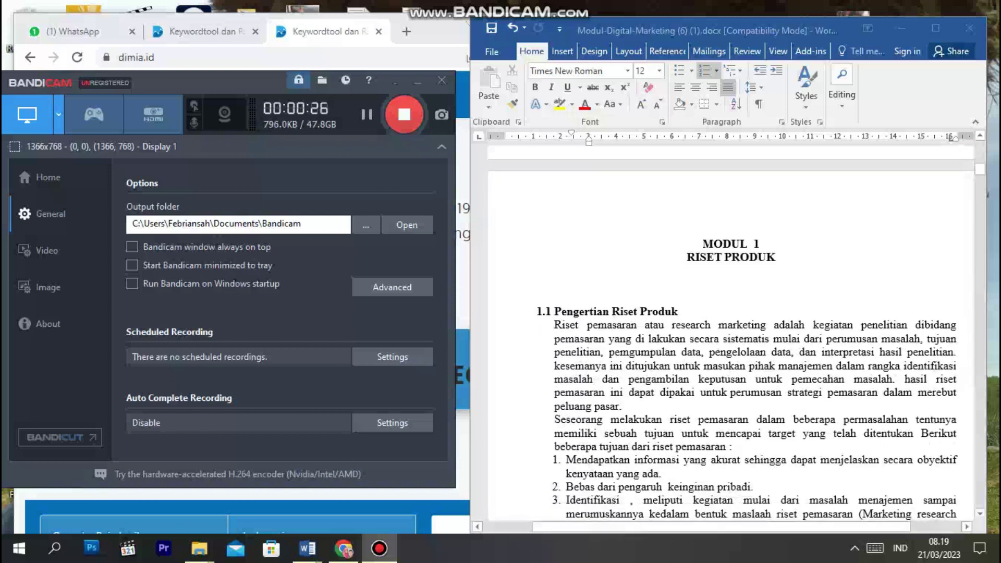
{"action": "scroll", "coordinate": [730, 333], "scroll_direction": "down", "scroll_amount": 1}
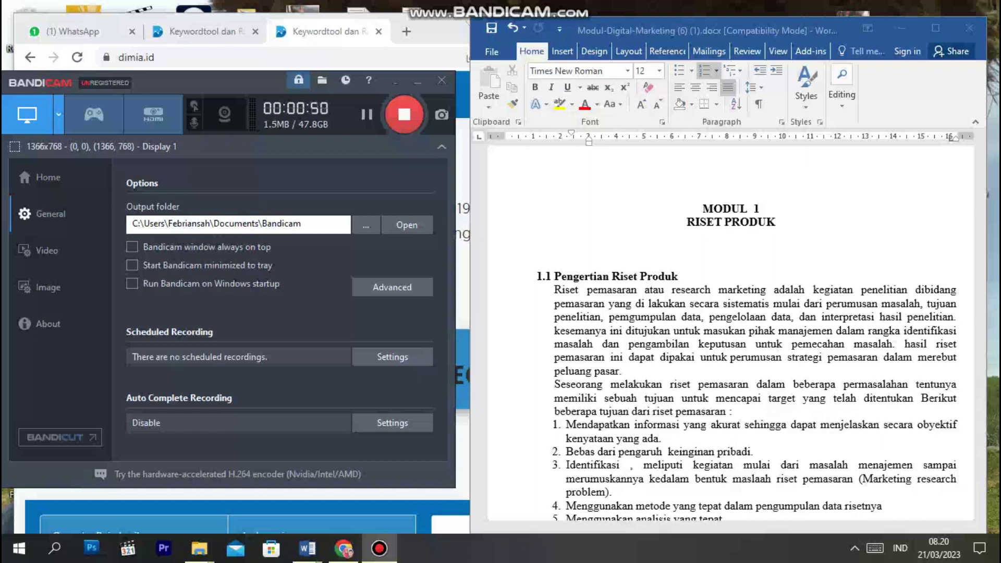
{"action": "scroll", "coordinate": [730, 334], "scroll_direction": "down", "scroll_amount": 2}
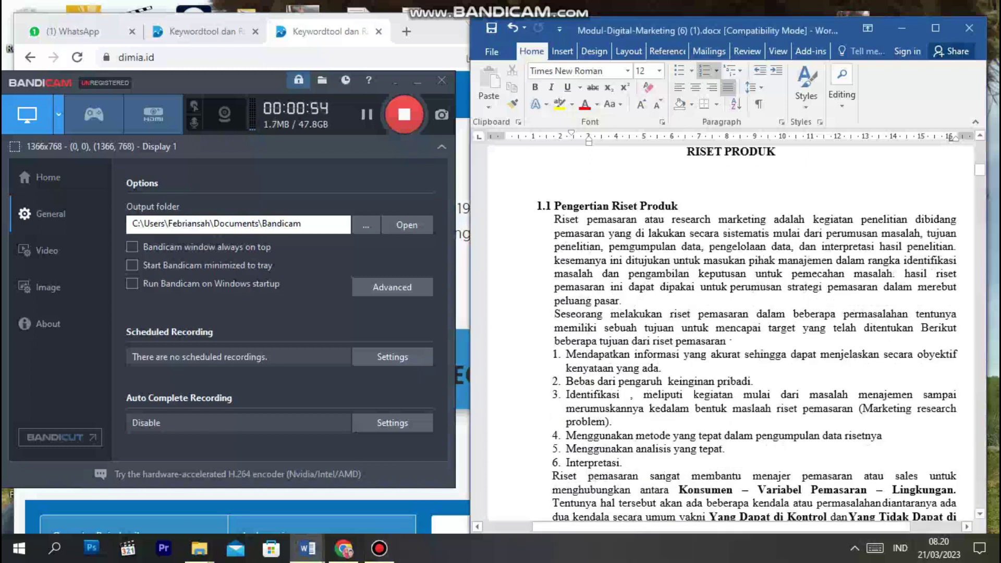
{"action": "left_click_drag", "start_coordinate": [555, 314], "coordinate": [679, 354]}
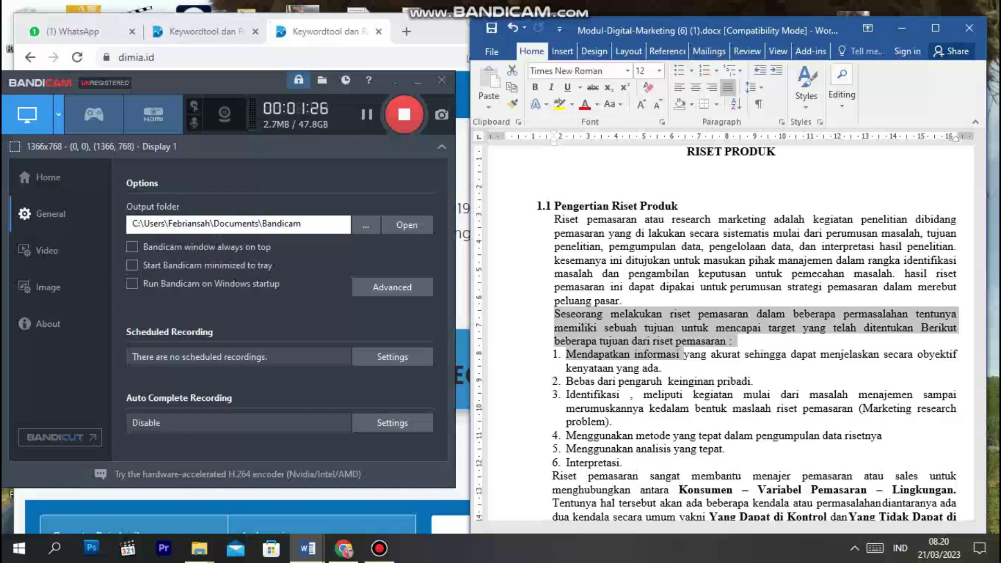
{"action": "scroll", "coordinate": [730, 333], "scroll_direction": "down", "scroll_amount": 1}
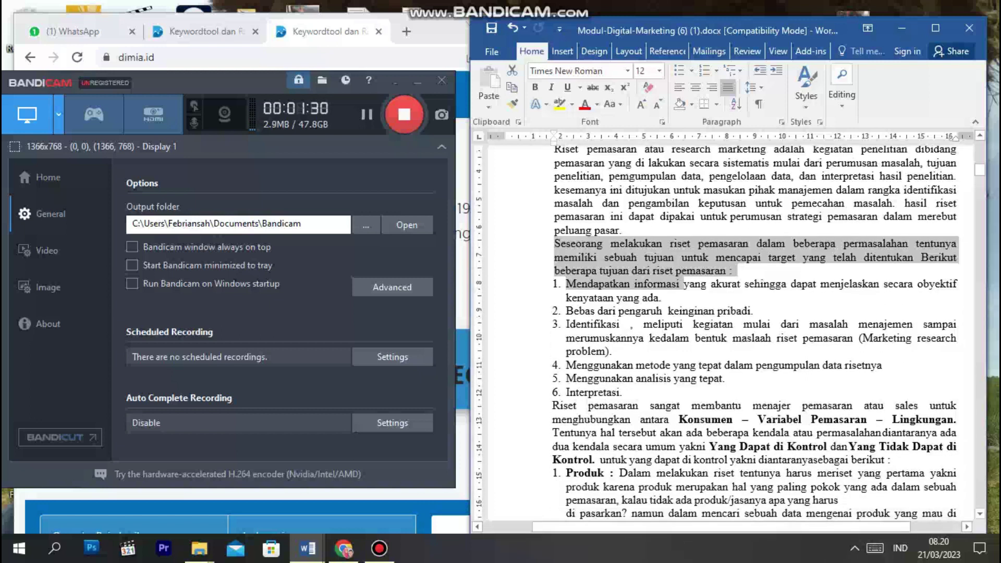
{"action": "scroll", "coordinate": [729, 333], "scroll_direction": "down", "scroll_amount": 4}
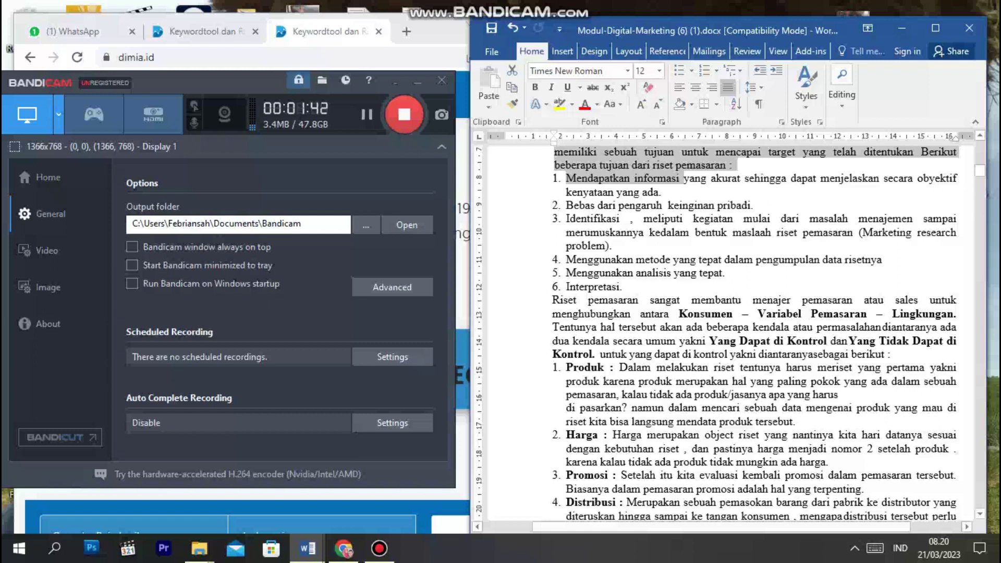
Review the controllable and uncontrollable constraints and the Produk, Harga, Promosi and Distribusi points, through to section 1.2 Riset Marketplace.
{"action": "left_click_drag", "start_coordinate": [710, 340], "coordinate": [594, 354]}
{"action": "scroll", "coordinate": [754, 333], "scroll_direction": "down", "scroll_amount": 2}
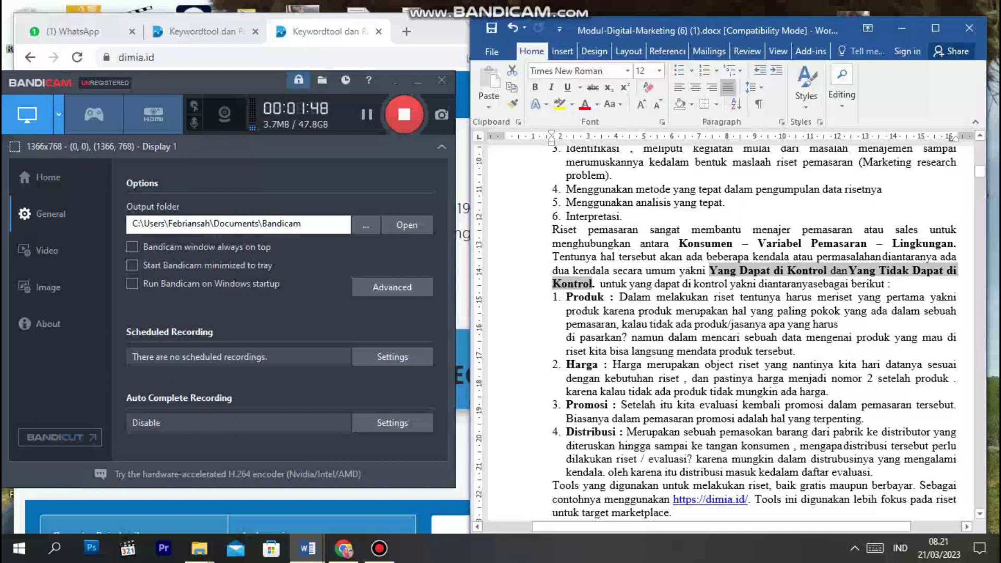
{"action": "scroll", "coordinate": [716, 332], "scroll_direction": "down", "scroll_amount": 2}
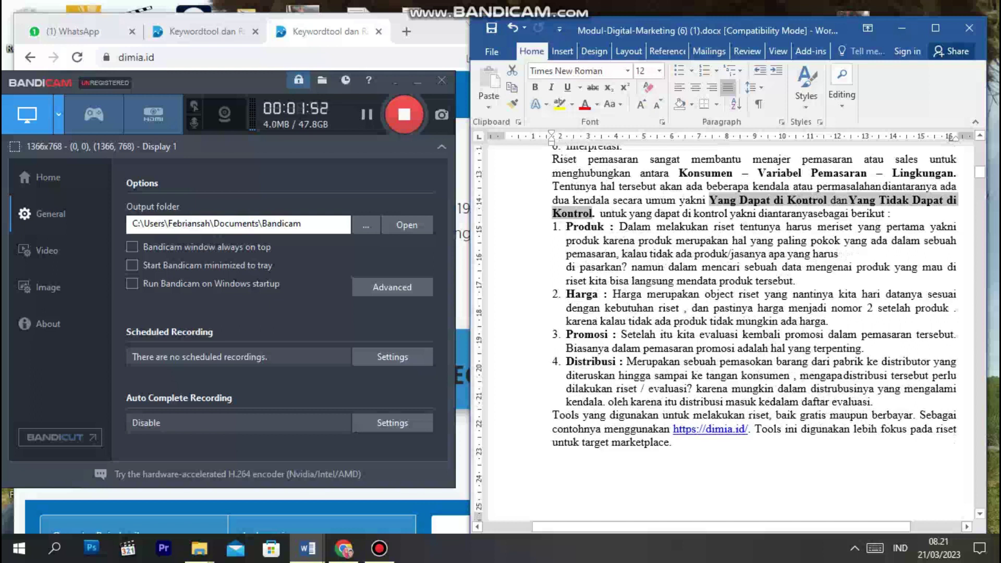
{"action": "scroll", "coordinate": [716, 332], "scroll_direction": "up", "scroll_amount": 7}
{"action": "scroll", "coordinate": [716, 332], "scroll_direction": "up", "scroll_amount": 2}
{"action": "scroll", "coordinate": [716, 332], "scroll_direction": "down", "scroll_amount": 3}
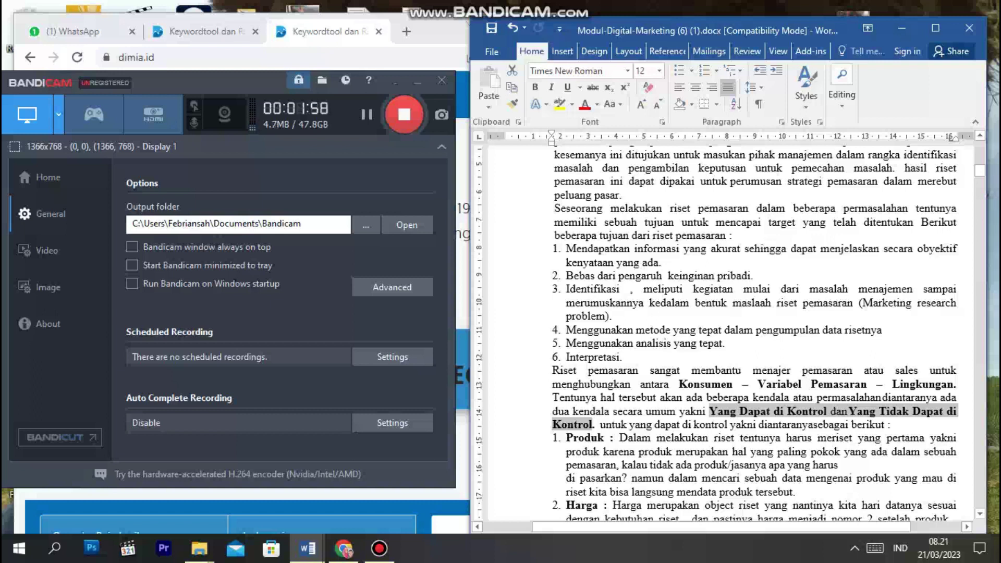
{"action": "scroll", "coordinate": [716, 332], "scroll_direction": "down", "scroll_amount": 12}
{"action": "scroll", "coordinate": [729, 334], "scroll_direction": "up", "scroll_amount": 12}
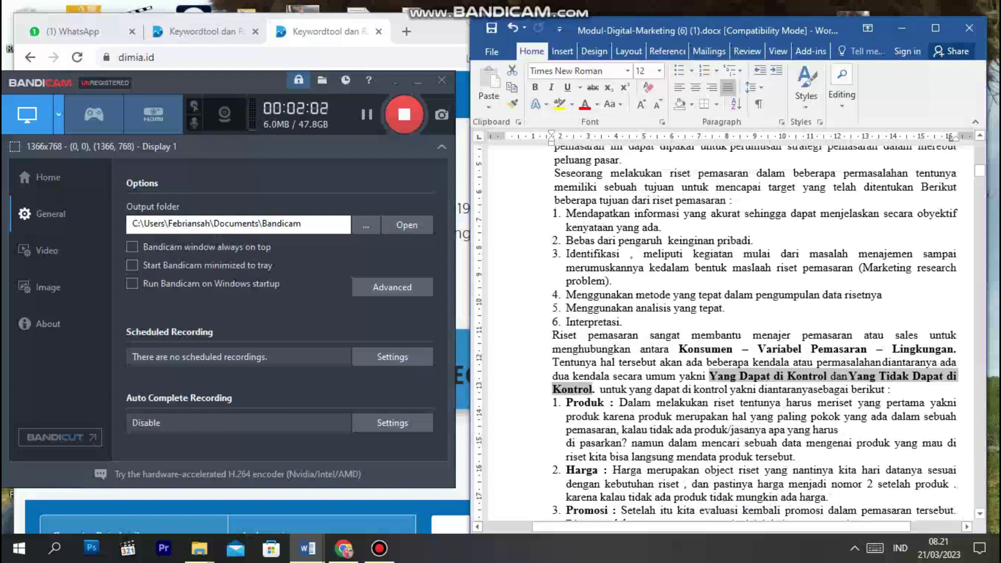
{"action": "scroll", "coordinate": [729, 334], "scroll_direction": "up", "scroll_amount": 1}
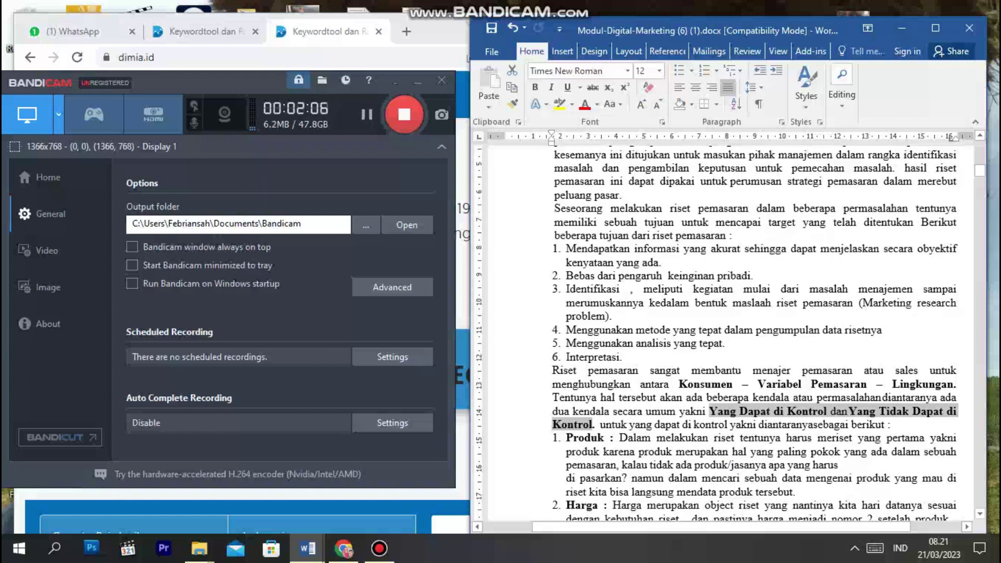
{"action": "scroll", "coordinate": [728, 334], "scroll_direction": "up", "scroll_amount": 5}
{"action": "scroll", "coordinate": [729, 333], "scroll_direction": "down", "scroll_amount": 4}
{"action": "scroll", "coordinate": [729, 333], "scroll_direction": "down", "scroll_amount": 8}
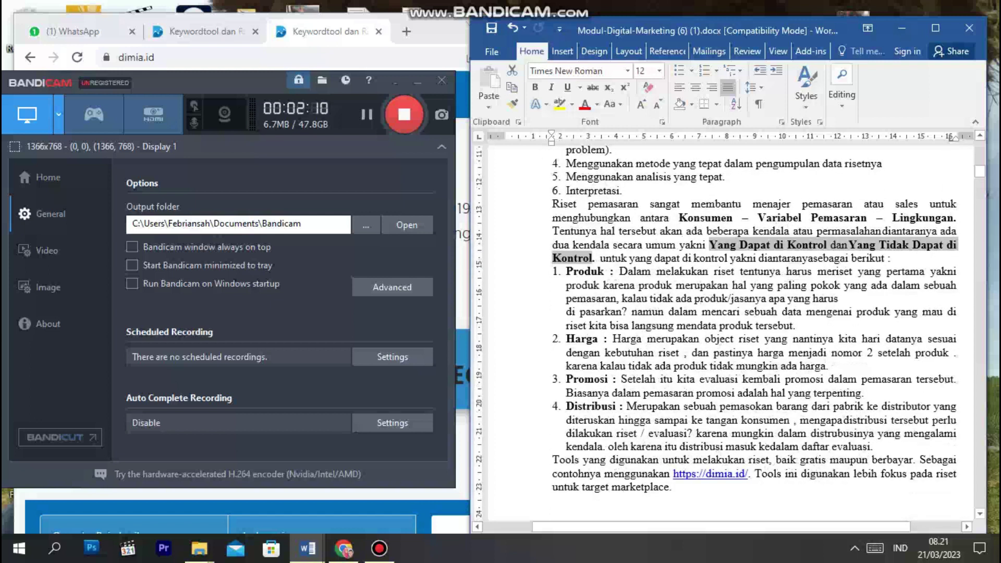
{"action": "scroll", "coordinate": [728, 334], "scroll_direction": "down", "scroll_amount": 10}
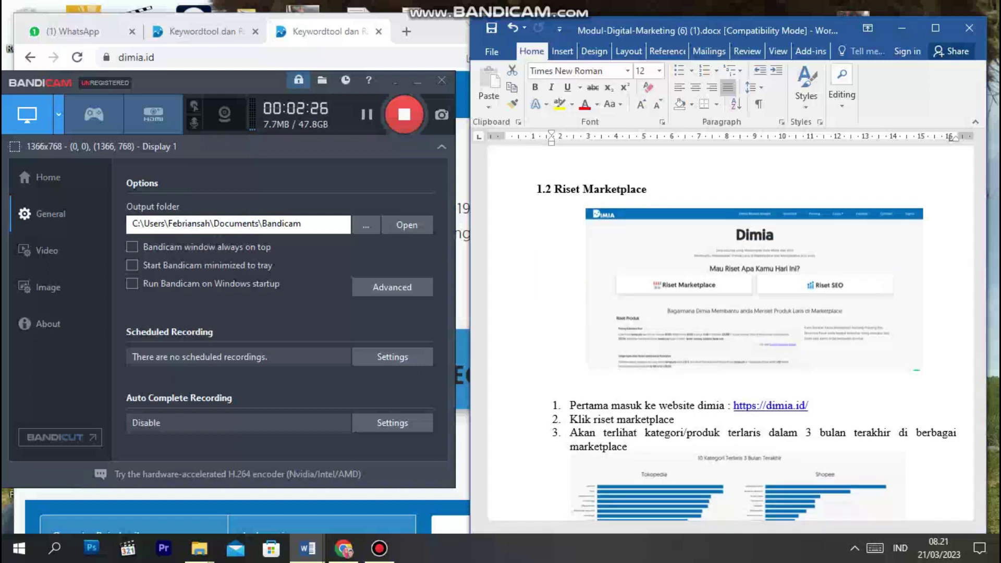
{"action": "scroll", "coordinate": [746, 337], "scroll_direction": "down", "scroll_amount": 1}
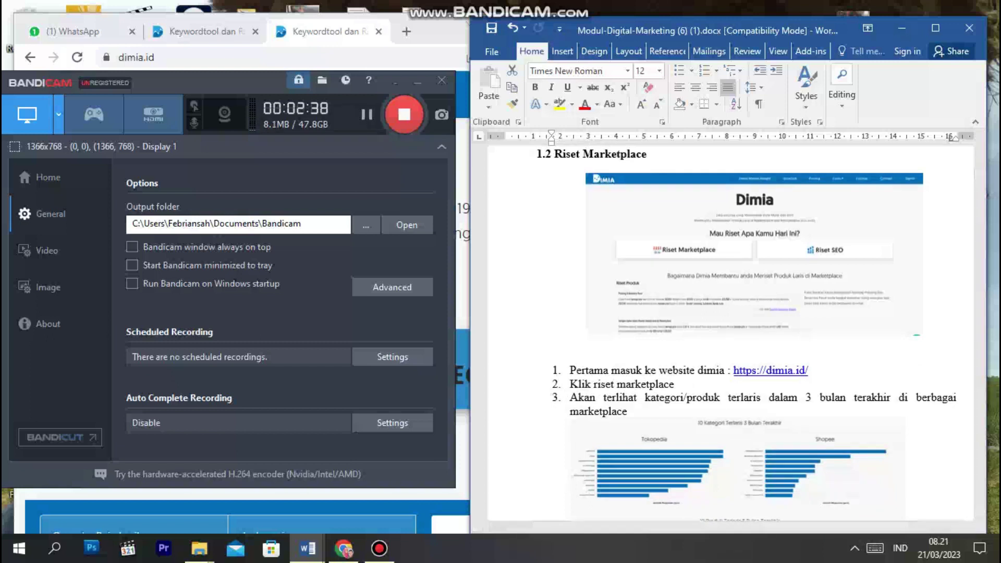
Switch to the Chrome window showing dimia.id and maximize it.
{"action": "left_click", "coordinate": [450, 34]}
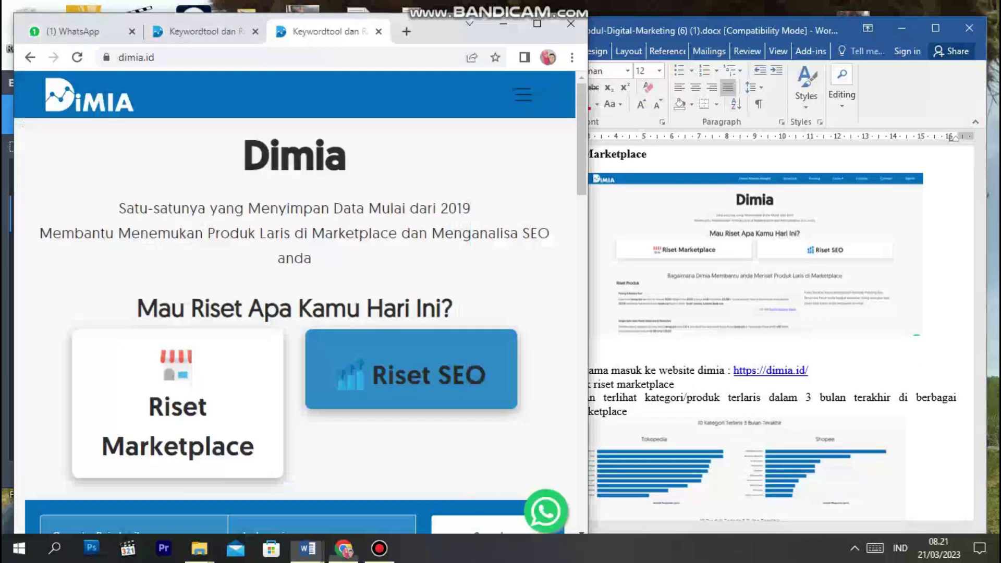
{"action": "left_click", "coordinate": [537, 23]}
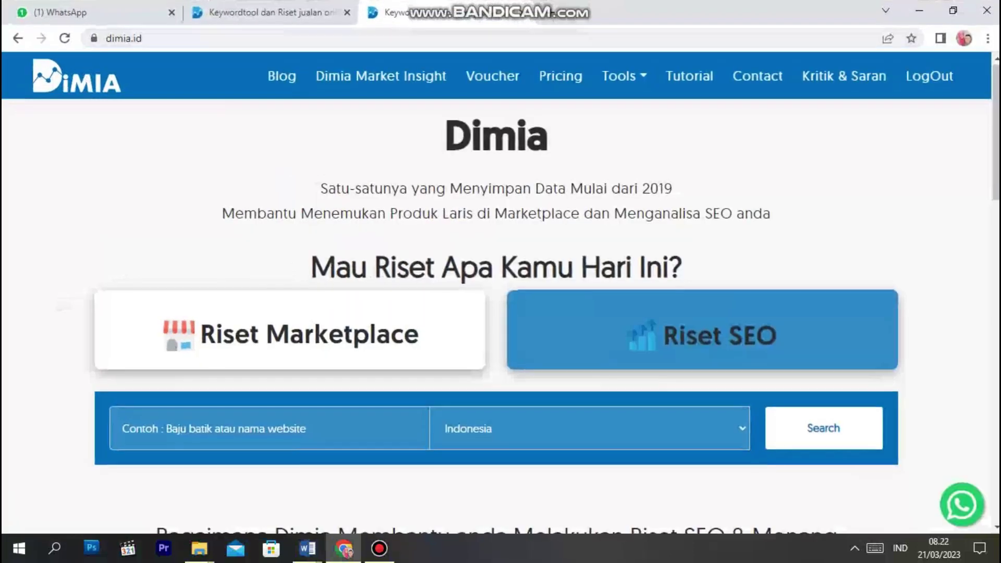
Look through the Dimia home page, from its research options and SEO features down to the footer and back.
{"action": "scroll", "coordinate": [496, 312], "scroll_direction": "down", "scroll_amount": 1}
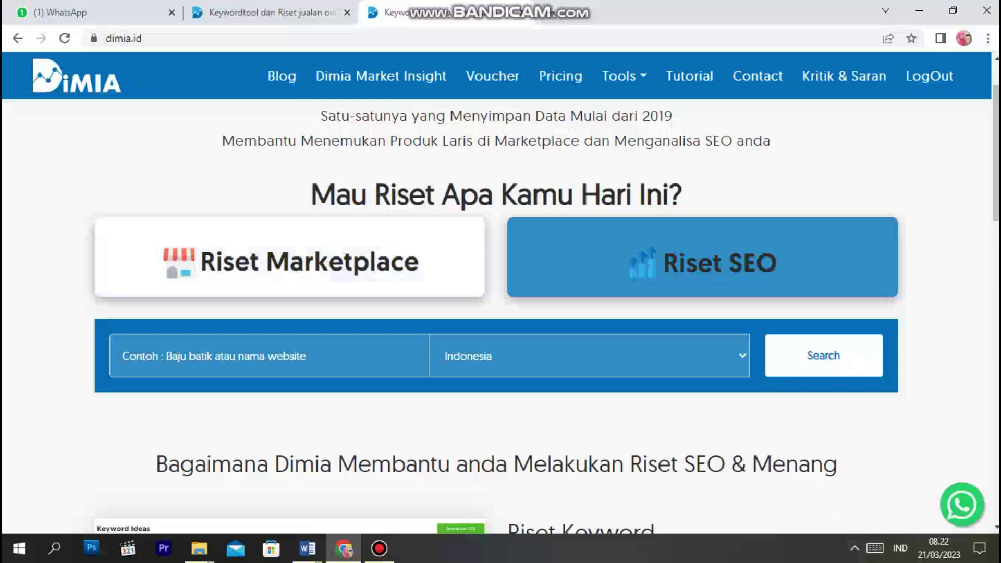
{"action": "scroll", "coordinate": [500, 313], "scroll_direction": "down", "scroll_amount": 3}
{"action": "scroll", "coordinate": [500, 313], "scroll_direction": "up", "scroll_amount": 4}
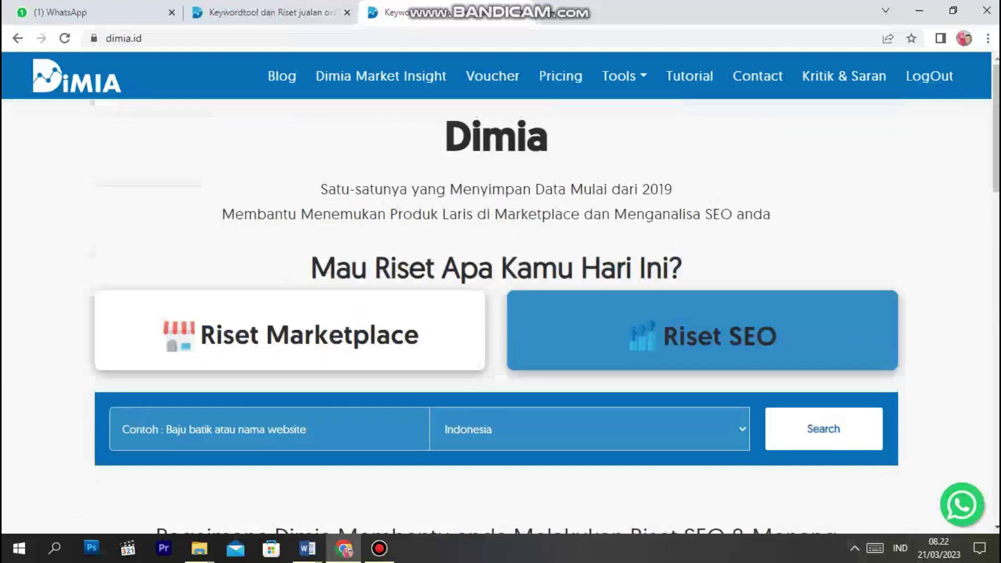
{"action": "scroll", "coordinate": [500, 312], "scroll_direction": "down", "scroll_amount": 3}
{"action": "scroll", "coordinate": [500, 313], "scroll_direction": "down", "scroll_amount": 14}
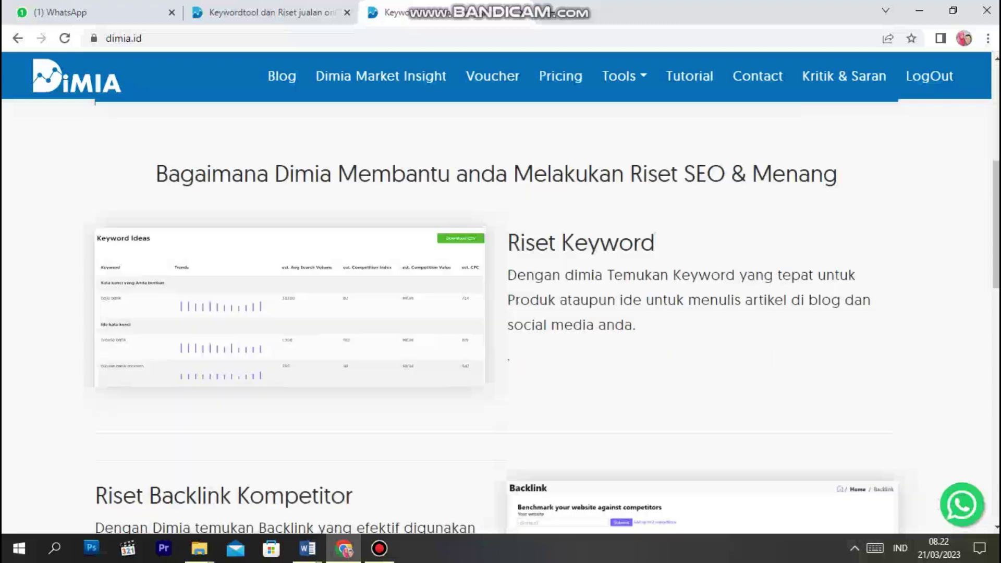
{"action": "scroll", "coordinate": [501, 313], "scroll_direction": "down", "scroll_amount": 8}
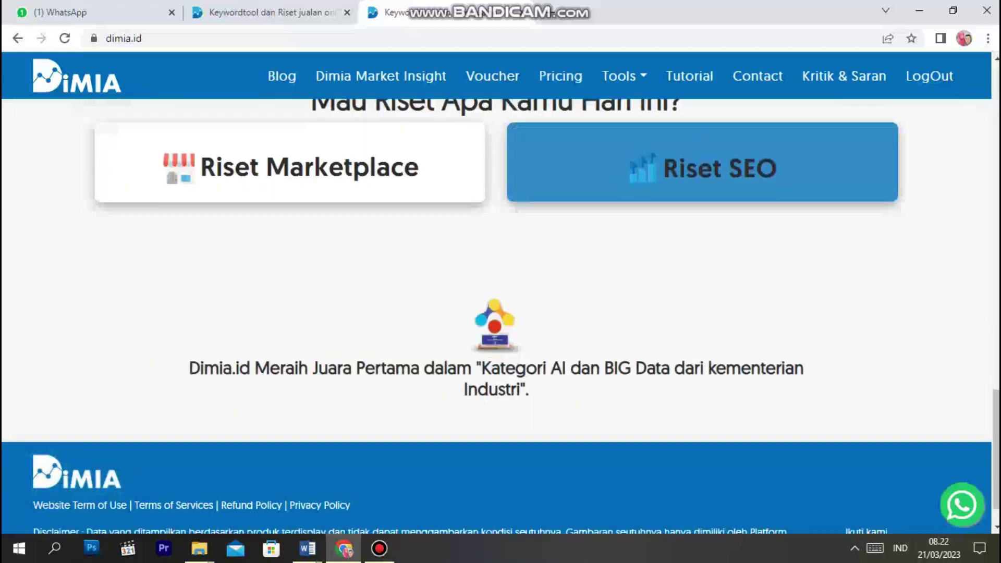
{"action": "scroll", "coordinate": [500, 313], "scroll_direction": "up", "scroll_amount": 3}
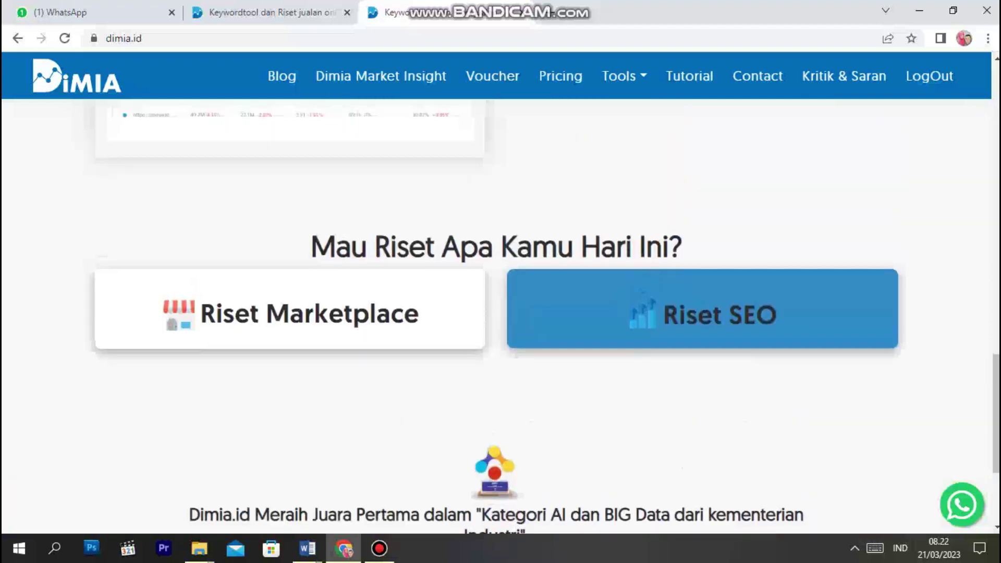
{"action": "scroll", "coordinate": [500, 313], "scroll_direction": "up", "scroll_amount": 18}
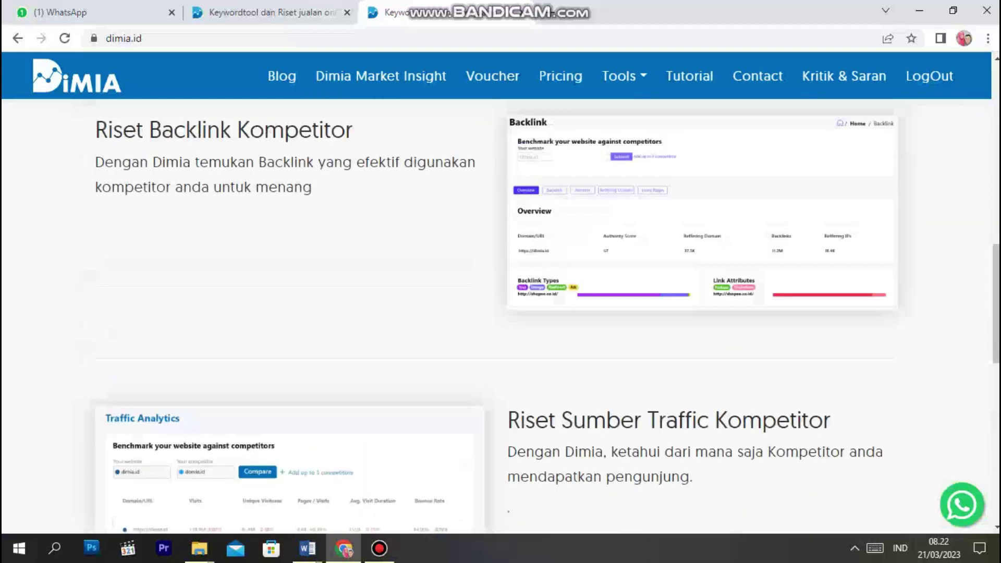
{"action": "scroll", "coordinate": [500, 312], "scroll_direction": "up", "scroll_amount": 2}
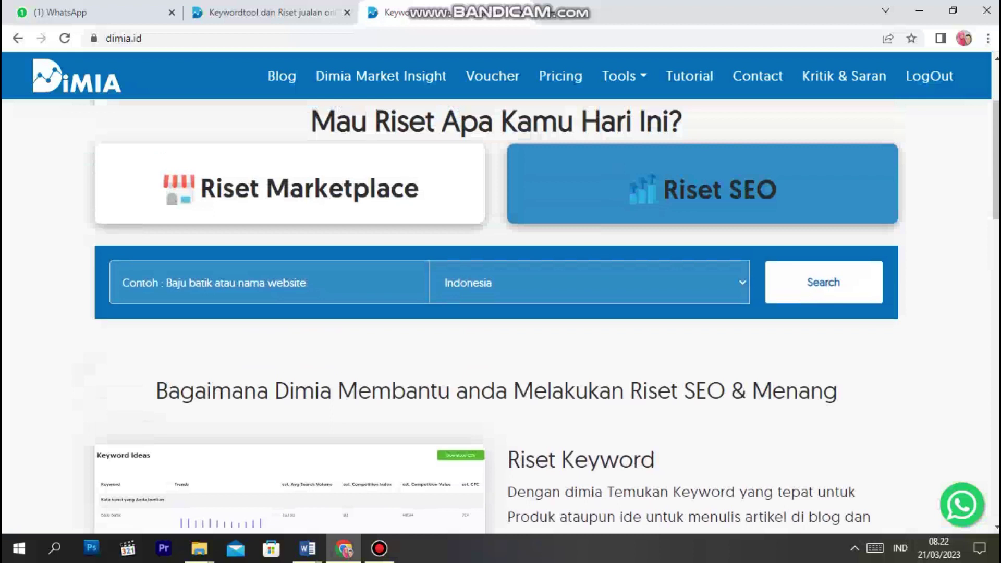
Open the Riset Produk tool within Riset Marketplace and search for "baju gamis".
{"action": "left_click", "coordinate": [289, 183]}
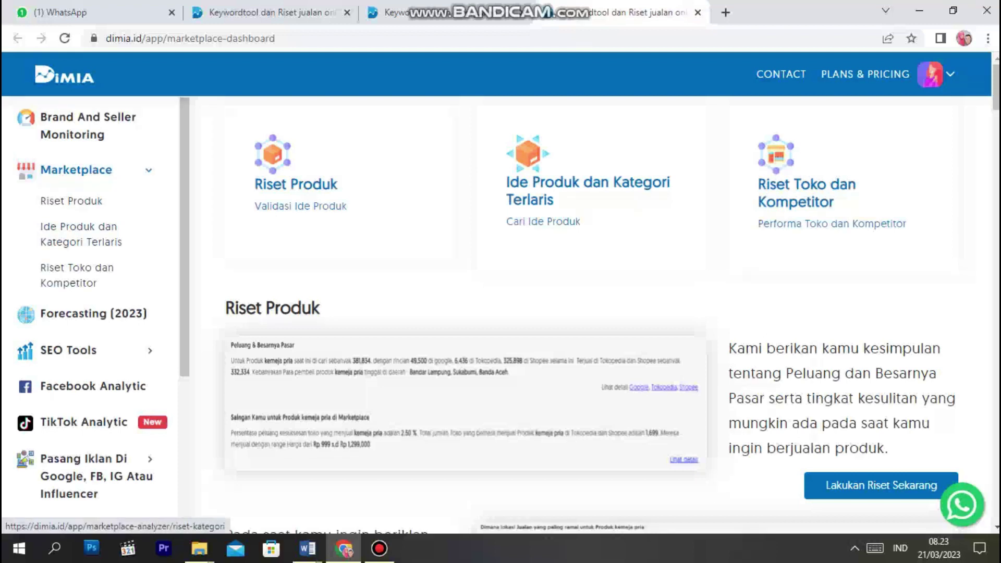
{"action": "left_click", "coordinate": [296, 184]}
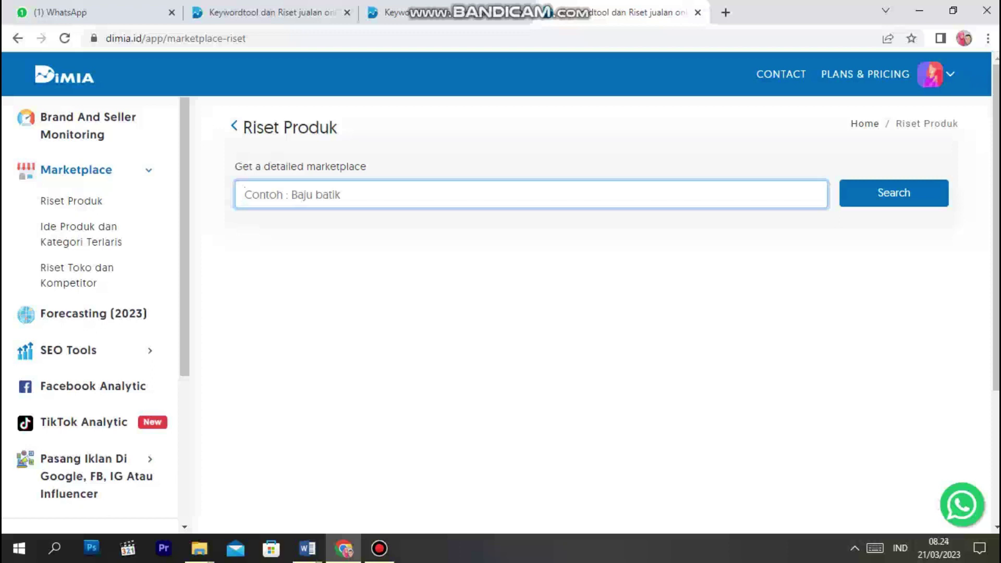
{"action": "type", "text": "baju "}
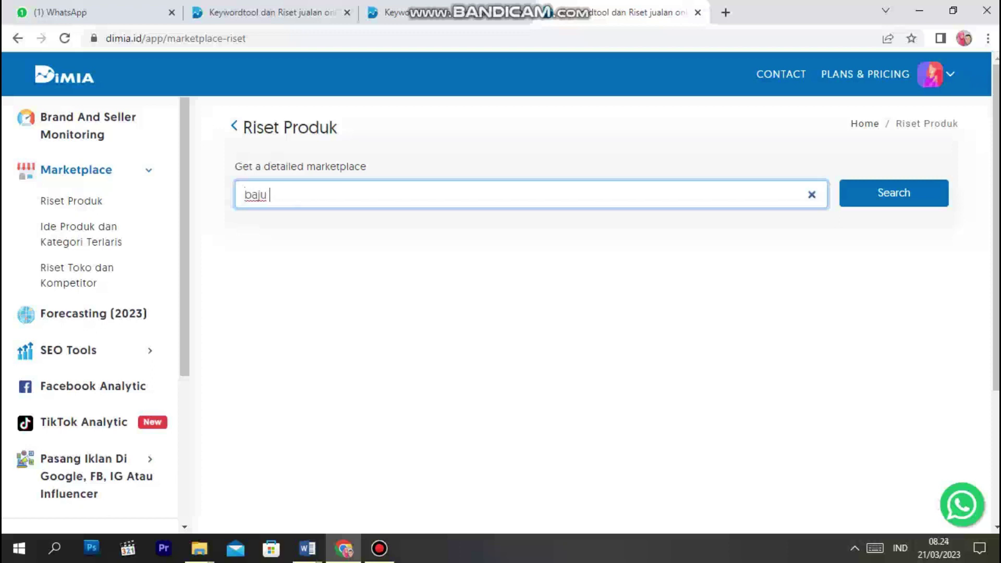
{"action": "type", "text": "gamis"}
{"action": "key", "text": "Return"}
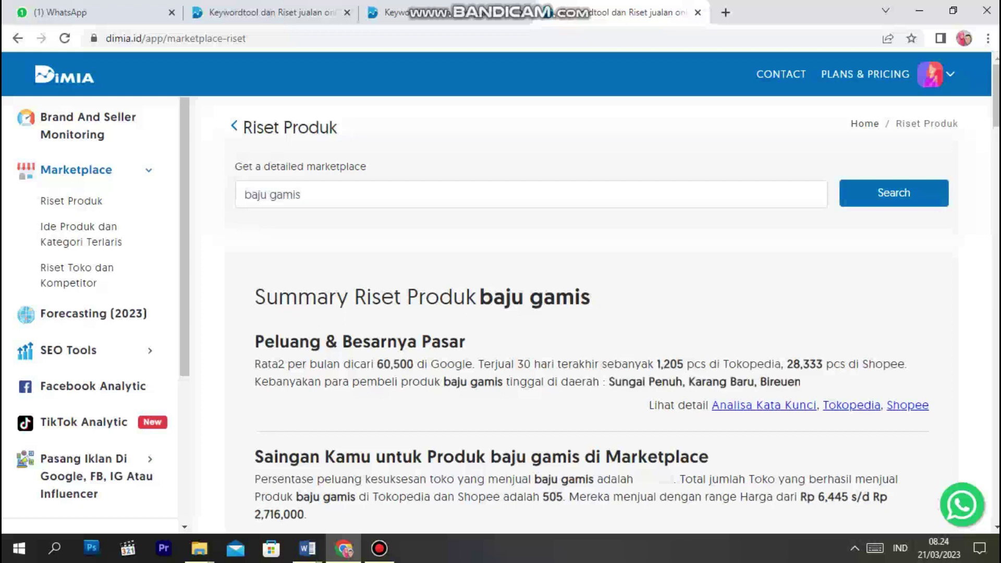
Examine the Peluang & Besarnya Pasar summary for search volume, Tokopedia and Shopee sales, and the buyers' regions.
{"action": "scroll", "coordinate": [612, 292], "scroll_direction": "down", "scroll_amount": 1}
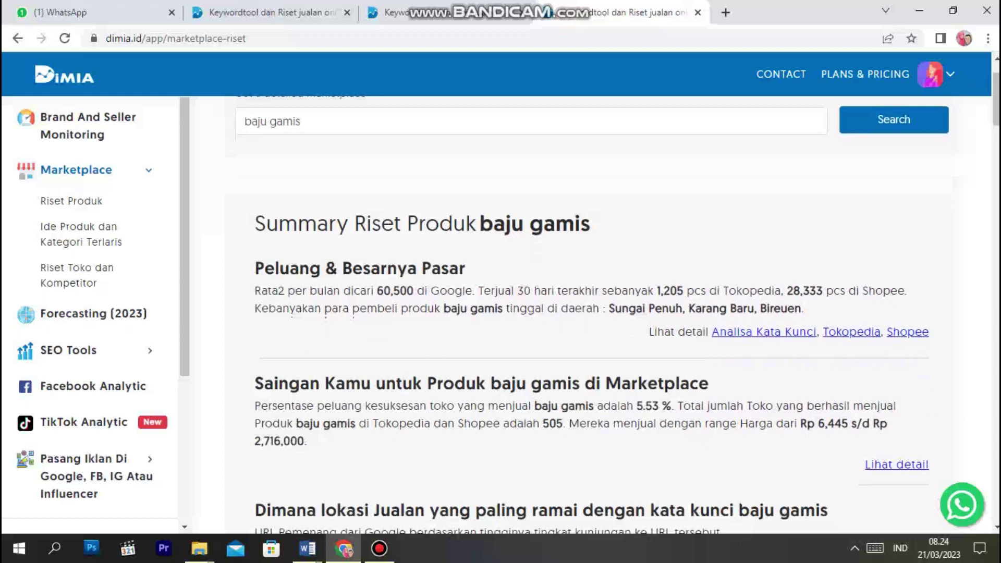
{"action": "left_click_drag", "start_coordinate": [377, 290], "coordinate": [414, 290]}
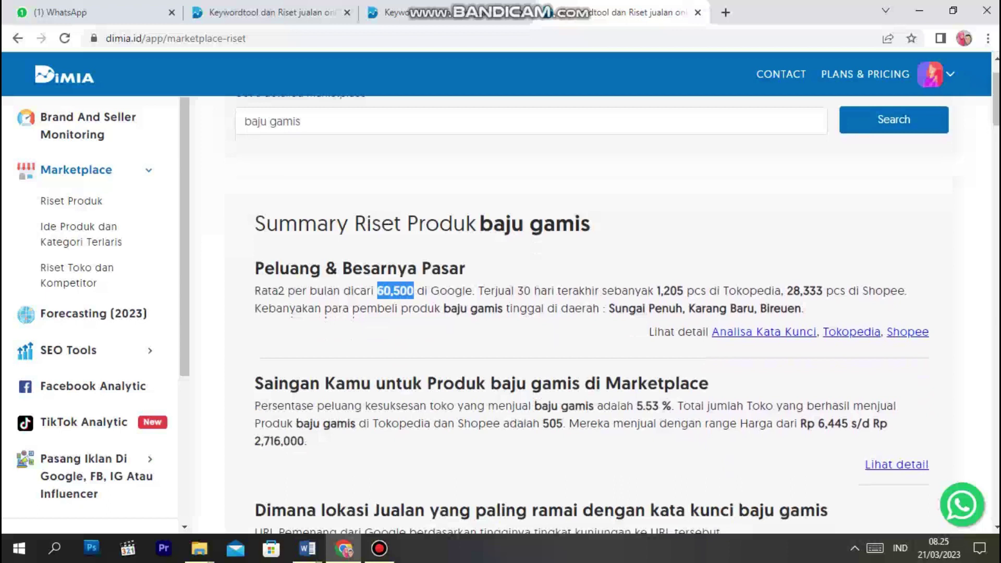
{"action": "left_click_drag", "start_coordinate": [483, 290], "coordinate": [685, 290]}
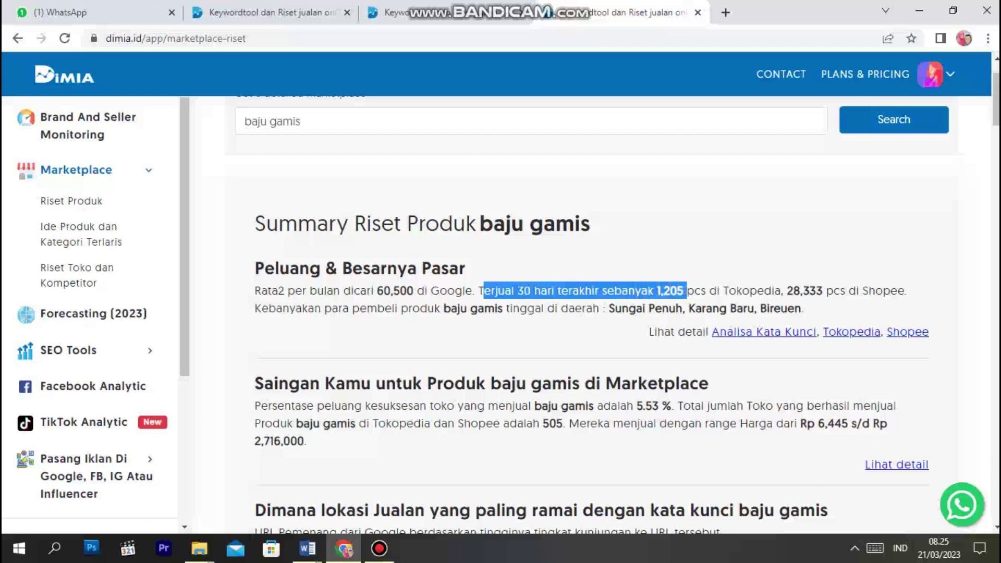
{"action": "left_click_drag", "start_coordinate": [720, 290], "coordinate": [763, 291]}
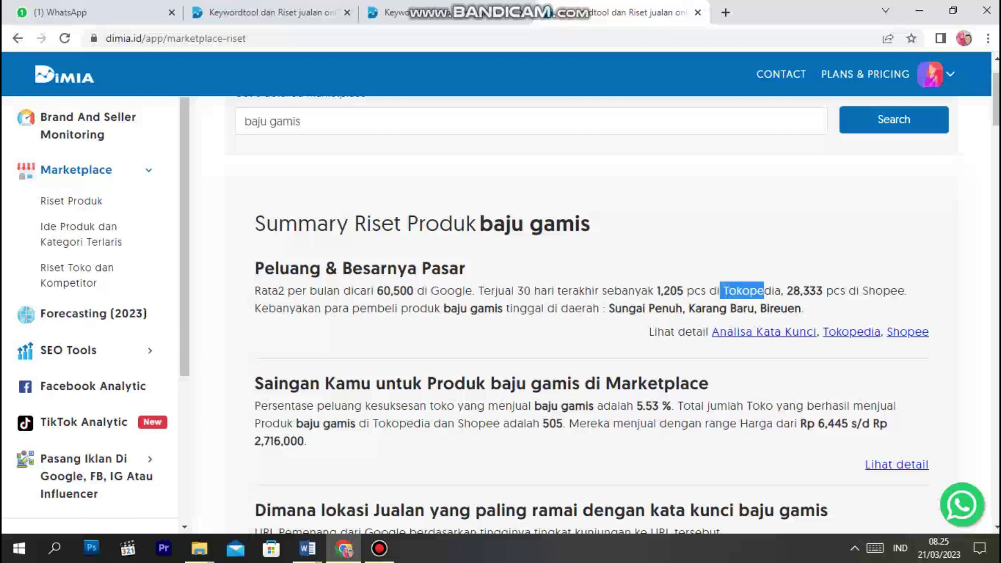
{"action": "left_click_drag", "start_coordinate": [856, 290], "coordinate": [907, 290]}
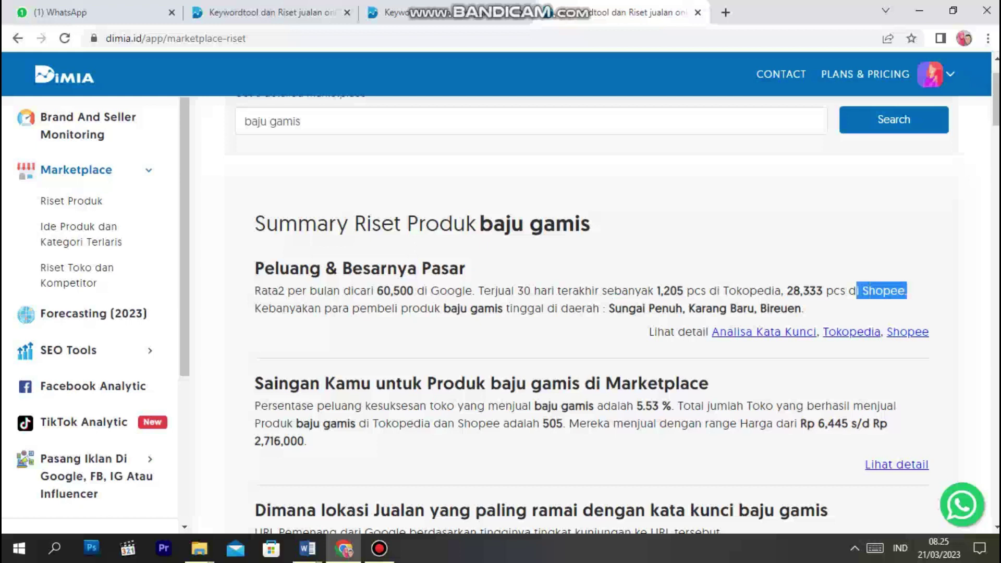
{"action": "left_click_drag", "start_coordinate": [723, 291], "coordinate": [773, 291]}
{"action": "left_click_drag", "start_coordinate": [868, 291], "coordinate": [904, 291]}
{"action": "left_click_drag", "start_coordinate": [607, 308], "coordinate": [805, 308]}
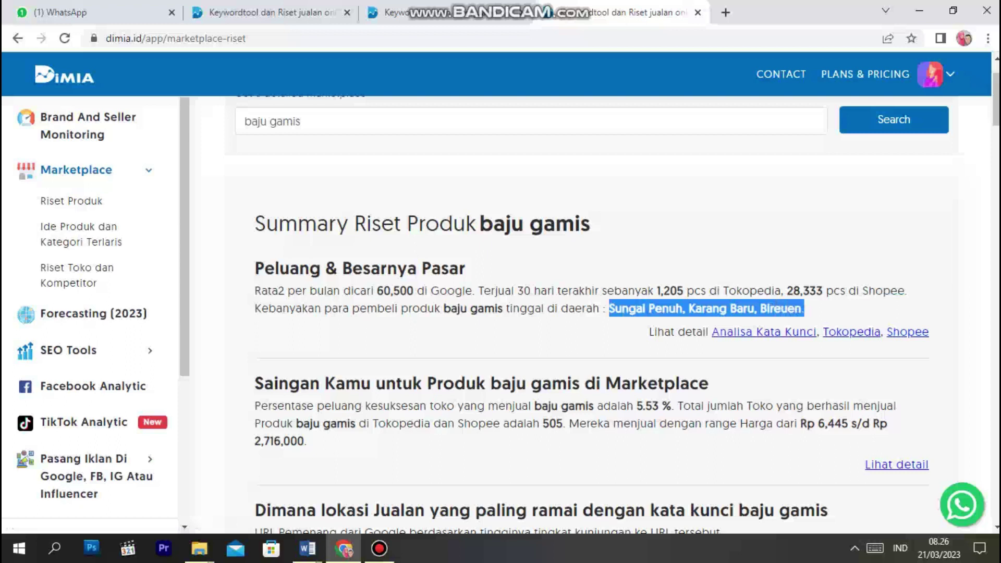
Examine the Saingan Kamu section for the baju gamis success percentage, number of selling stores and price range.
{"action": "scroll", "coordinate": [616, 303], "scroll_direction": "down", "scroll_amount": 1}
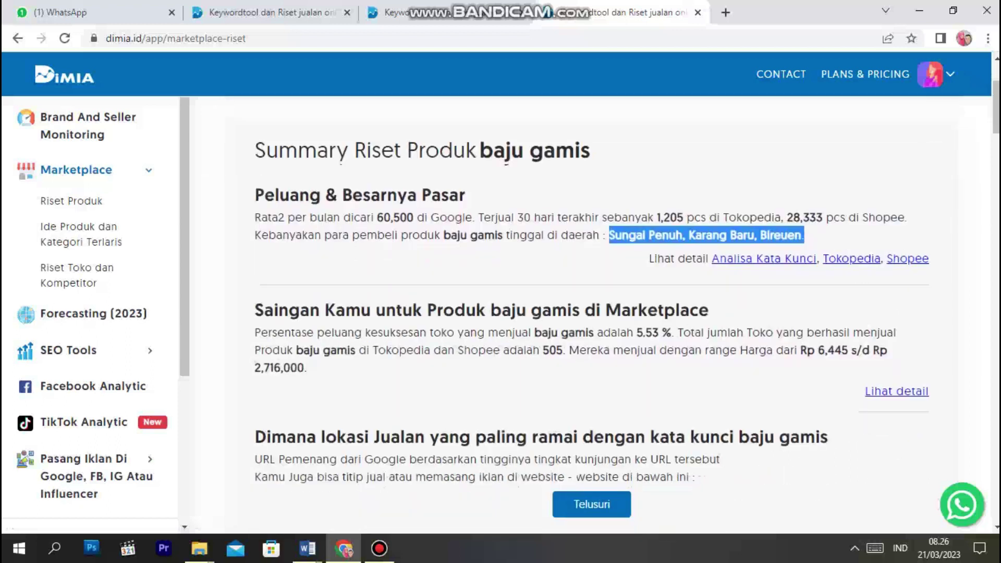
{"action": "left_click_drag", "start_coordinate": [273, 310], "coordinate": [664, 310]}
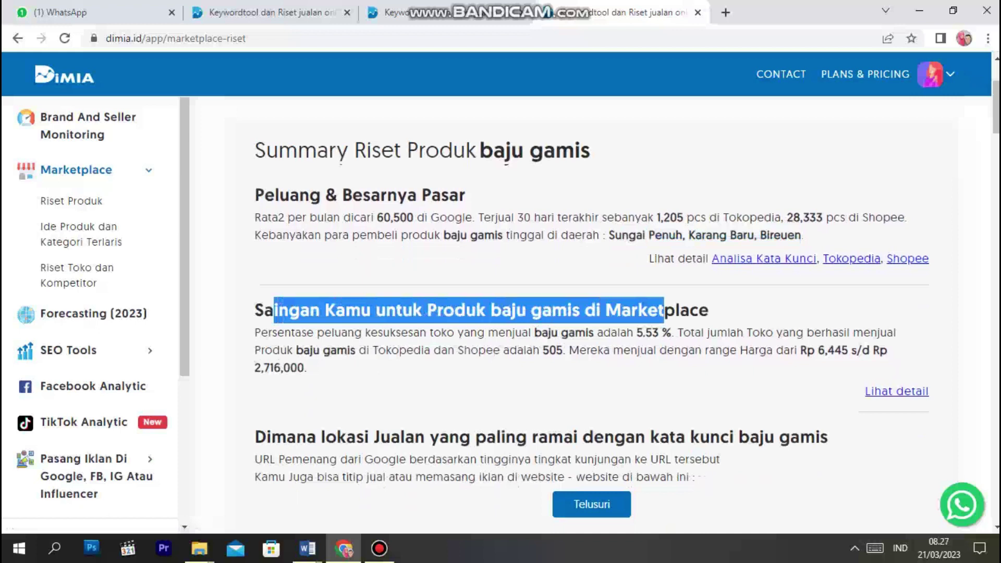
{"action": "left_click_drag", "start_coordinate": [255, 332], "coordinate": [410, 332]}
{"action": "left_click", "coordinate": [255, 332]}
{"action": "left_click_drag", "start_coordinate": [256, 332], "coordinate": [673, 334]}
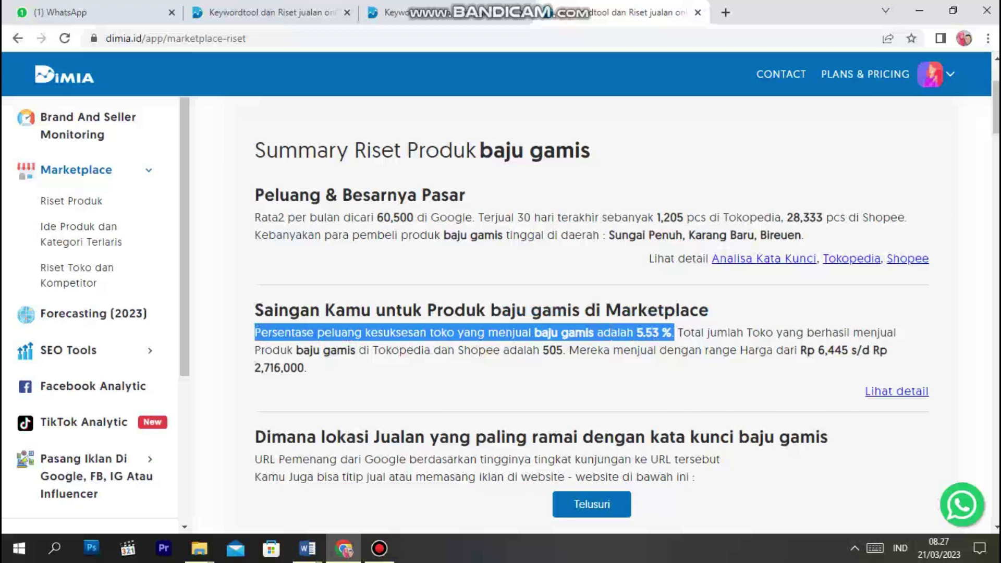
{"action": "left_click", "coordinate": [672, 337]}
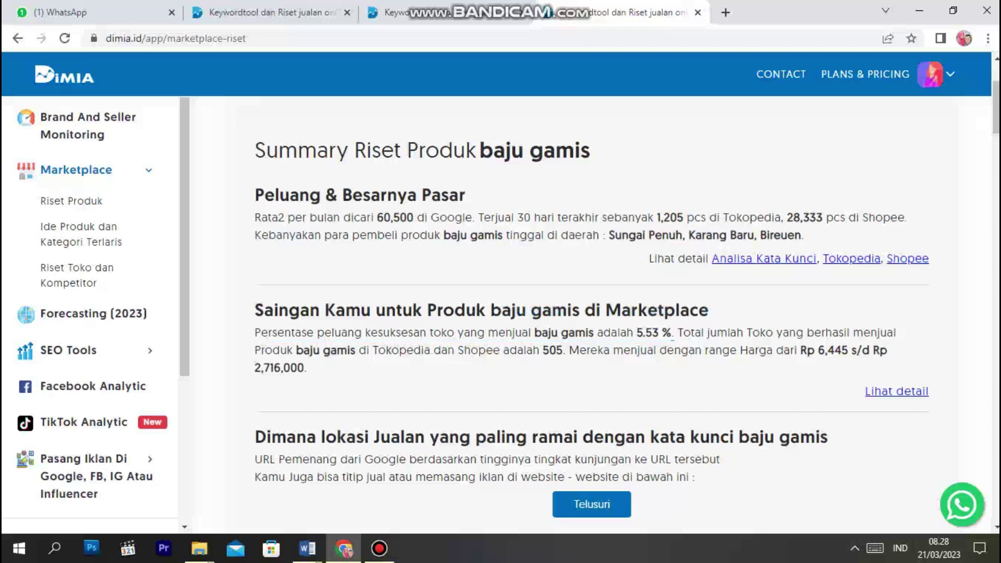
{"action": "left_click_drag", "start_coordinate": [254, 332], "coordinate": [307, 368]}
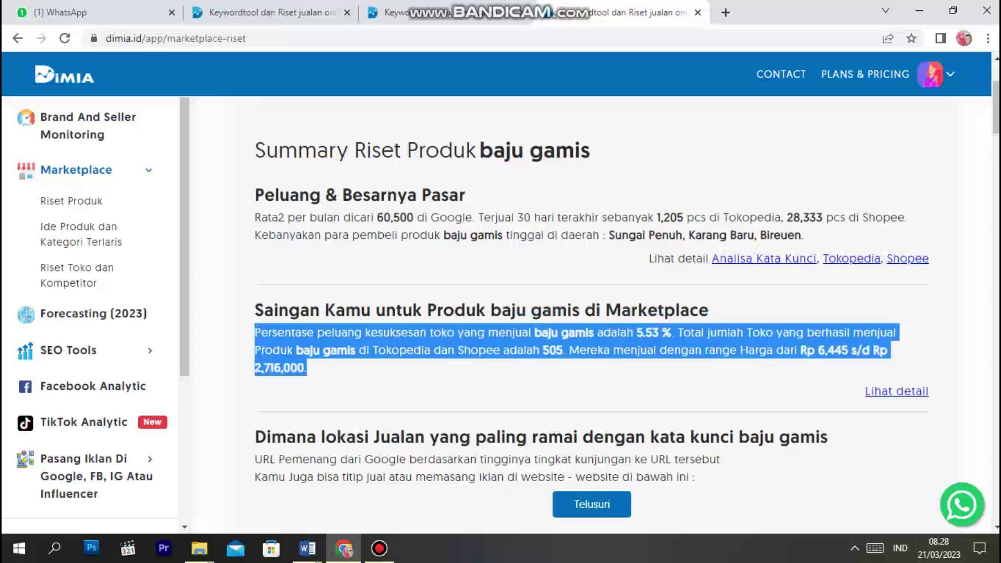
{"action": "left_click", "coordinate": [334, 376]}
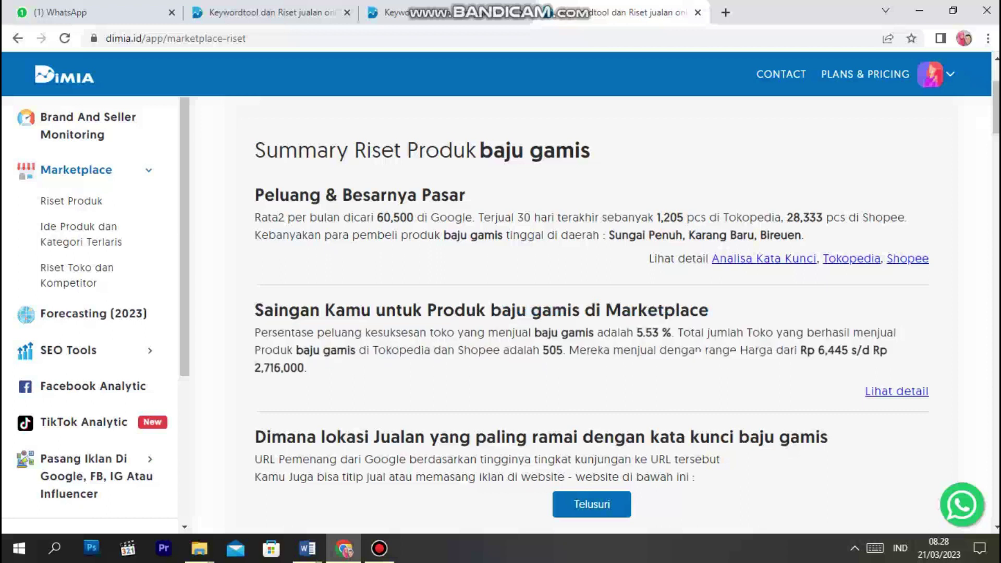
Load the table of busiest selling locations for the keyword baju gamis.
{"action": "scroll", "coordinate": [333, 376], "scroll_direction": "down", "scroll_amount": 2}
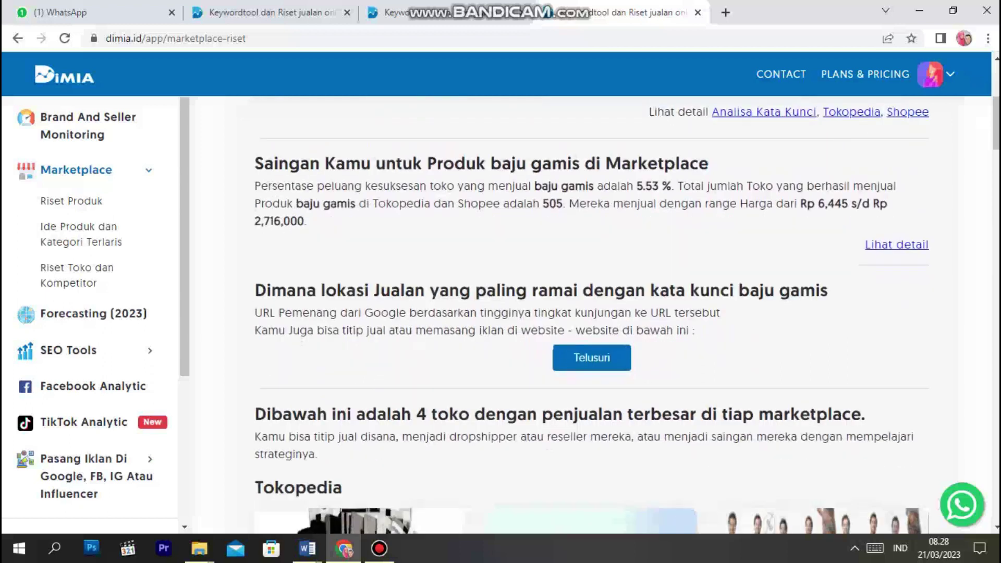
{"action": "scroll", "coordinate": [591, 313], "scroll_direction": "down", "scroll_amount": 1}
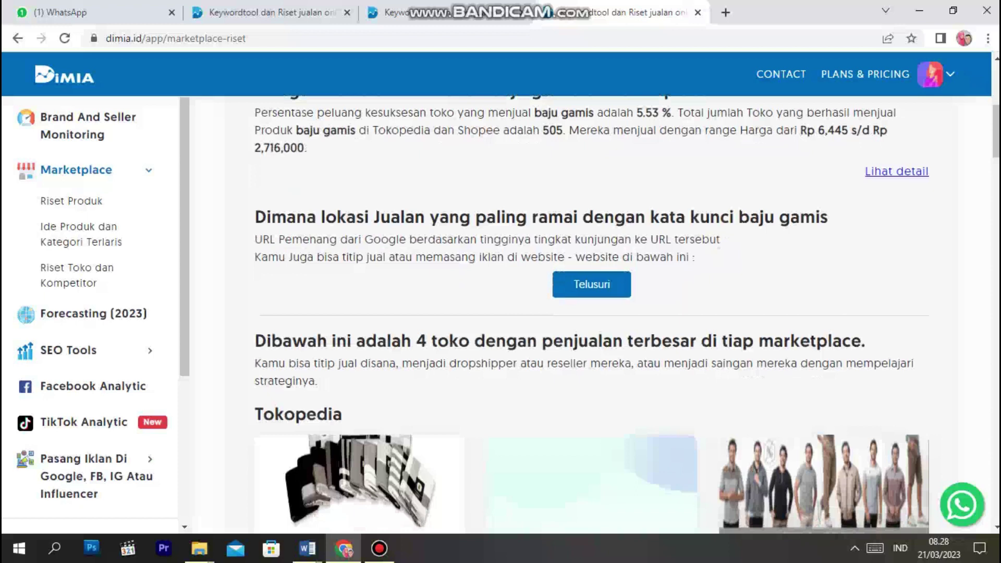
{"action": "left_click", "coordinate": [591, 284]}
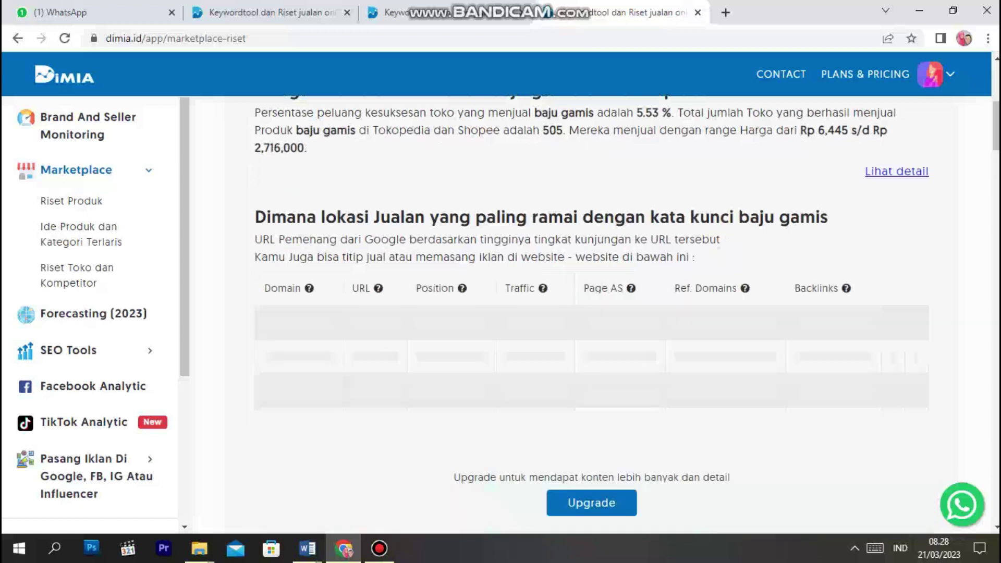
{"action": "scroll", "coordinate": [591, 313], "scroll_direction": "down", "scroll_amount": 1}
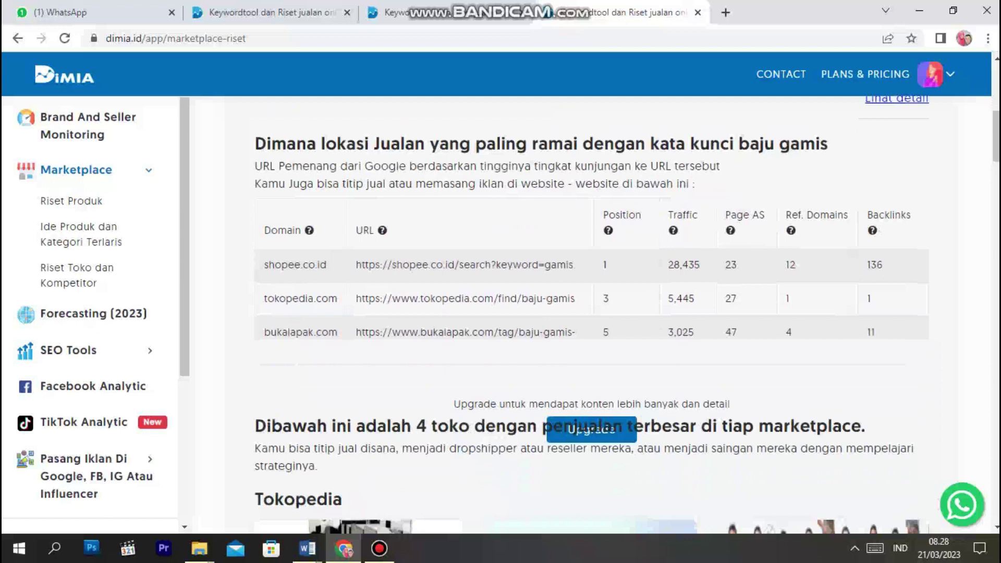
Review the Shopee, Tokopedia and Bukalapak rows in the table of winning Google URLs.
{"action": "left_click_drag", "start_coordinate": [264, 265], "coordinate": [326, 265]}
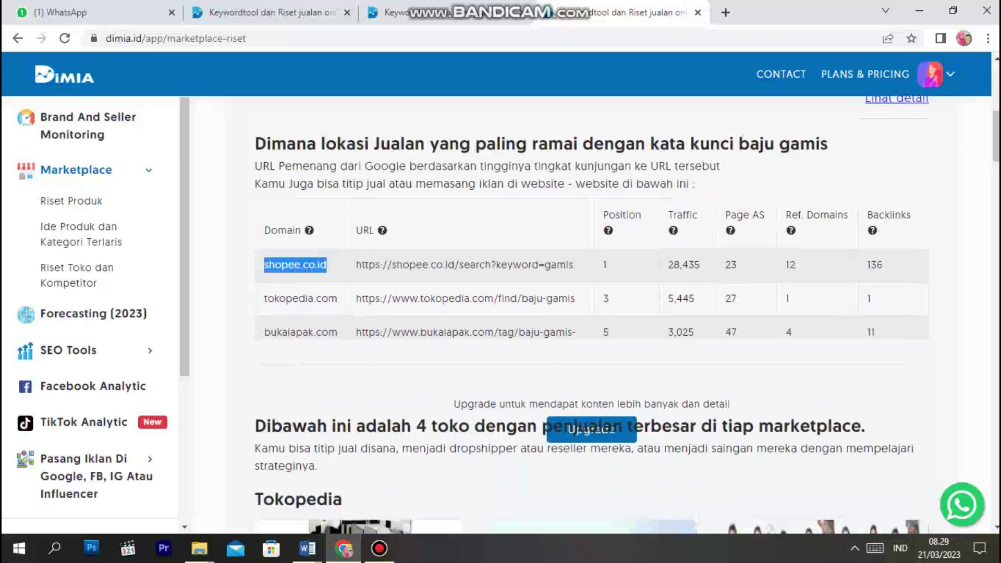
{"action": "left_click", "coordinate": [311, 267]}
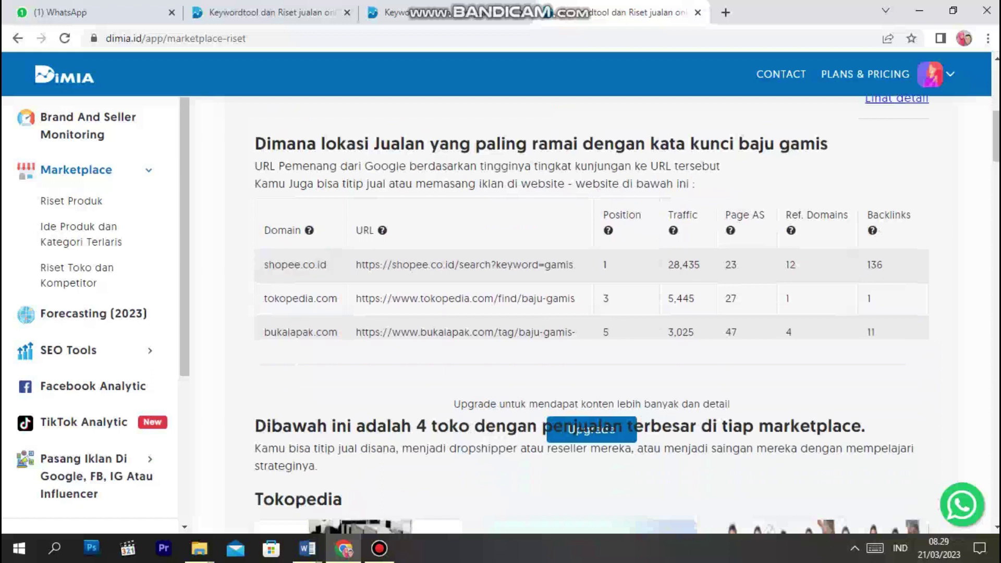
{"action": "left_click_drag", "start_coordinate": [264, 265], "coordinate": [327, 265]}
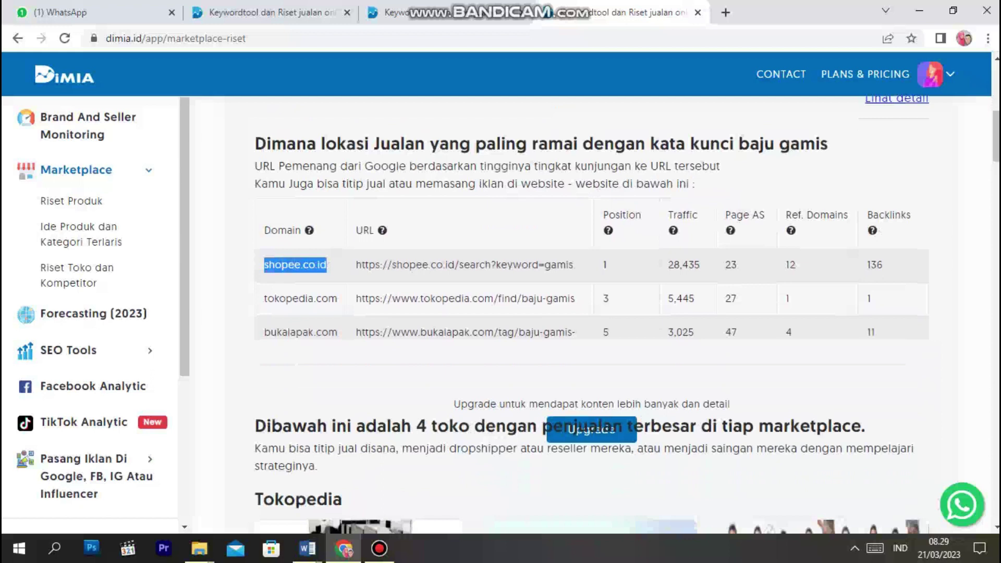
{"action": "left_click_drag", "start_coordinate": [264, 299], "coordinate": [337, 299]}
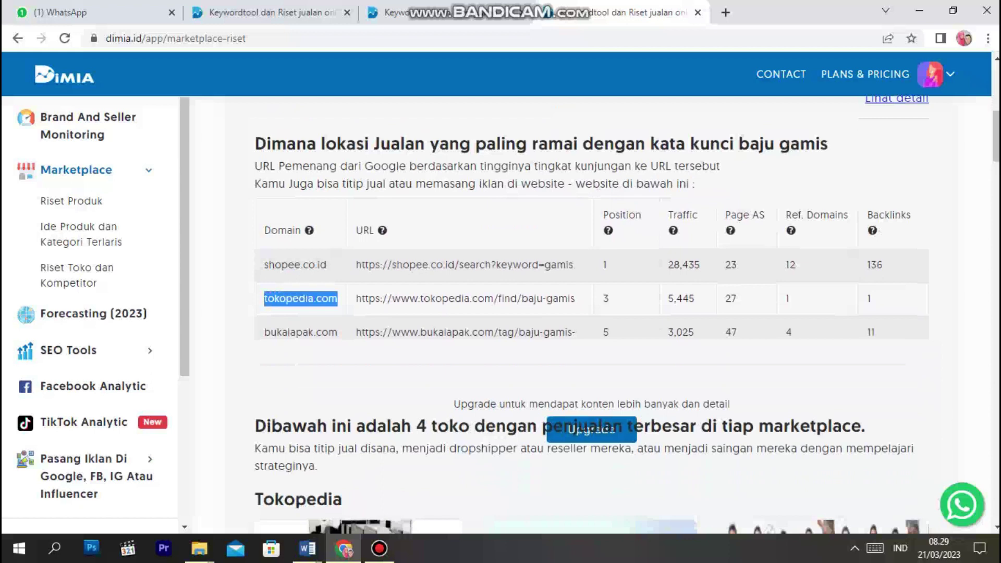
{"action": "left_click_drag", "start_coordinate": [263, 332], "coordinate": [881, 332]}
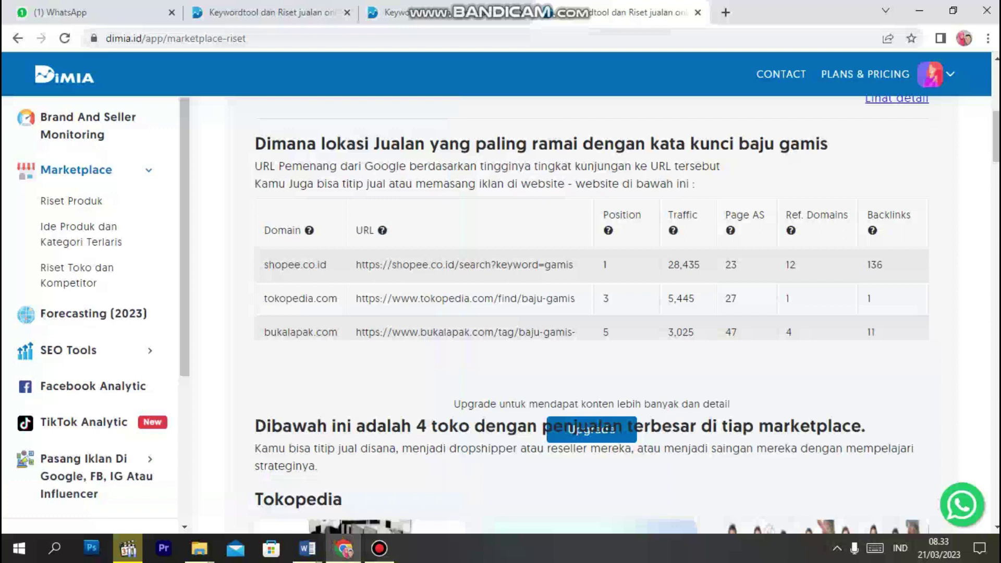
Check what the Traffic column means and compare the traffic figures of the three marketplaces.
{"action": "mouse_move", "coordinate": [673, 230]}
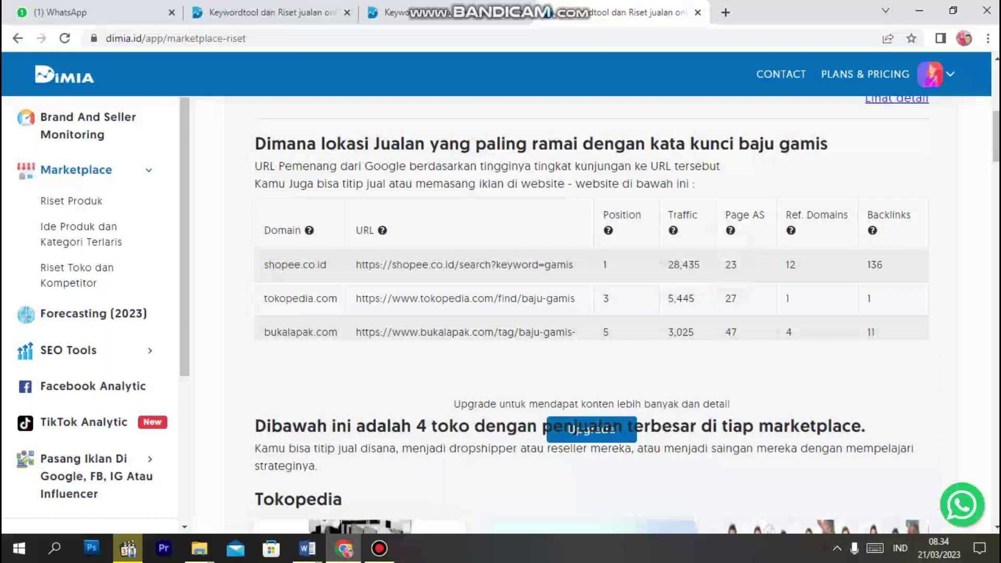
{"action": "left_click_drag", "start_coordinate": [668, 265], "coordinate": [688, 265]}
{"action": "left_click", "coordinate": [688, 266]}
{"action": "left_click_drag", "start_coordinate": [668, 264], "coordinate": [701, 265]}
{"action": "left_click_drag", "start_coordinate": [668, 298], "coordinate": [695, 298]}
{"action": "left_click_drag", "start_coordinate": [668, 332], "coordinate": [694, 332]}
{"action": "left_click", "coordinate": [681, 332]}
Check the Page AS explanation and read Page AS, Ref. Domains and Backlinks across the marketplace rows, focusing on shopee.co.id.
{"action": "mouse_move", "coordinate": [731, 230]}
{"action": "left_click_drag", "start_coordinate": [264, 264], "coordinate": [881, 333]}
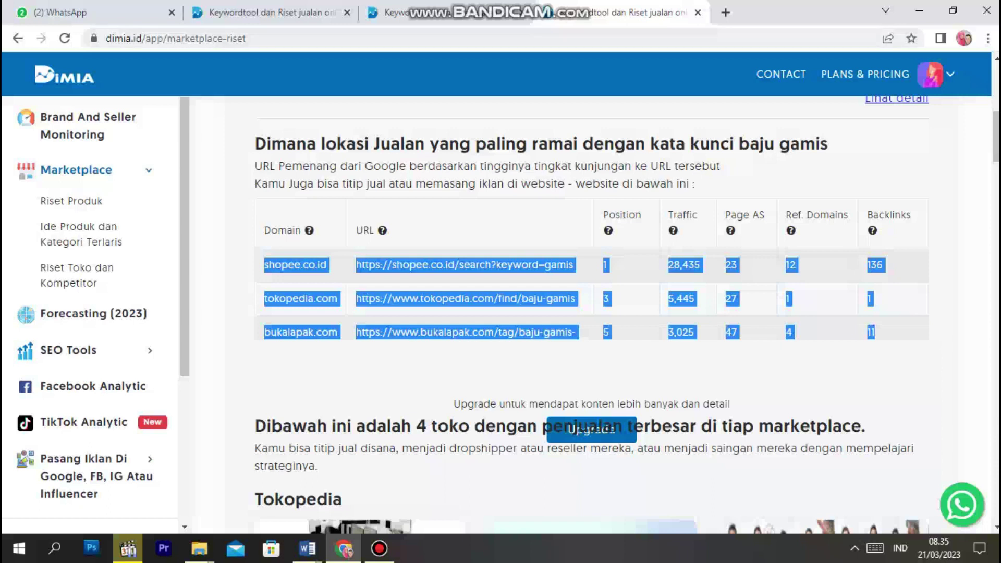
{"action": "left_click", "coordinate": [881, 344]}
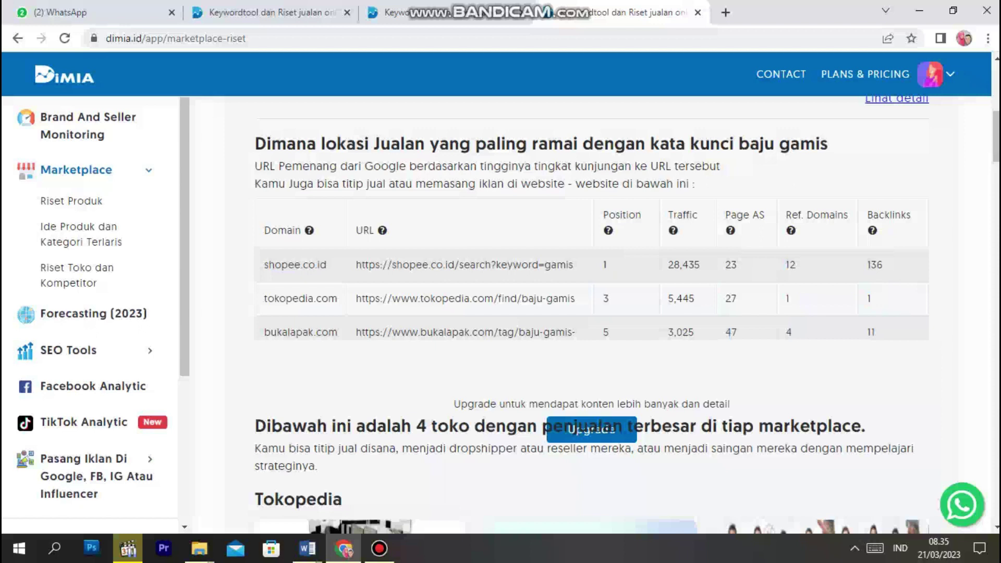
{"action": "left_click_drag", "start_coordinate": [726, 215], "coordinate": [882, 265]}
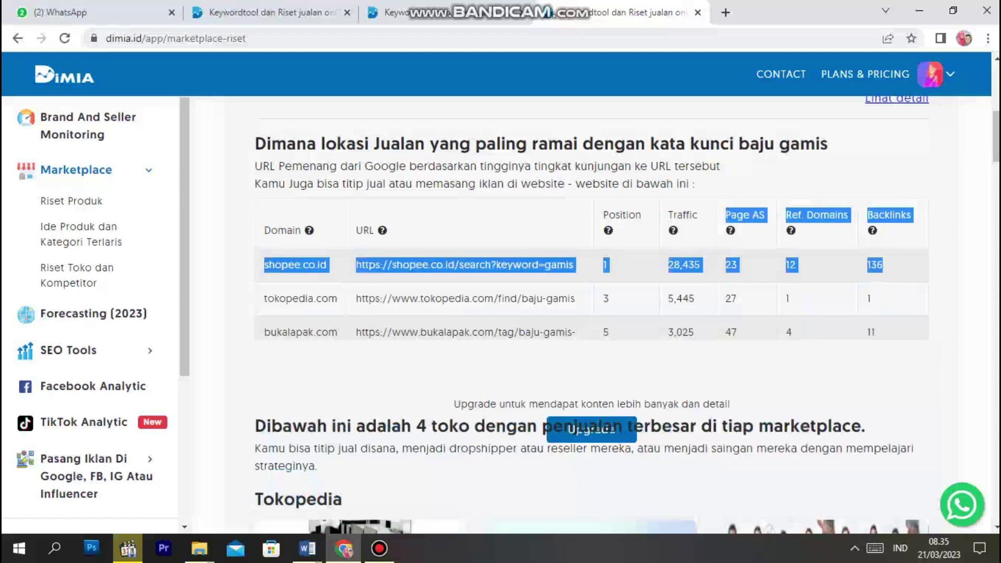
{"action": "left_click", "coordinate": [884, 267]}
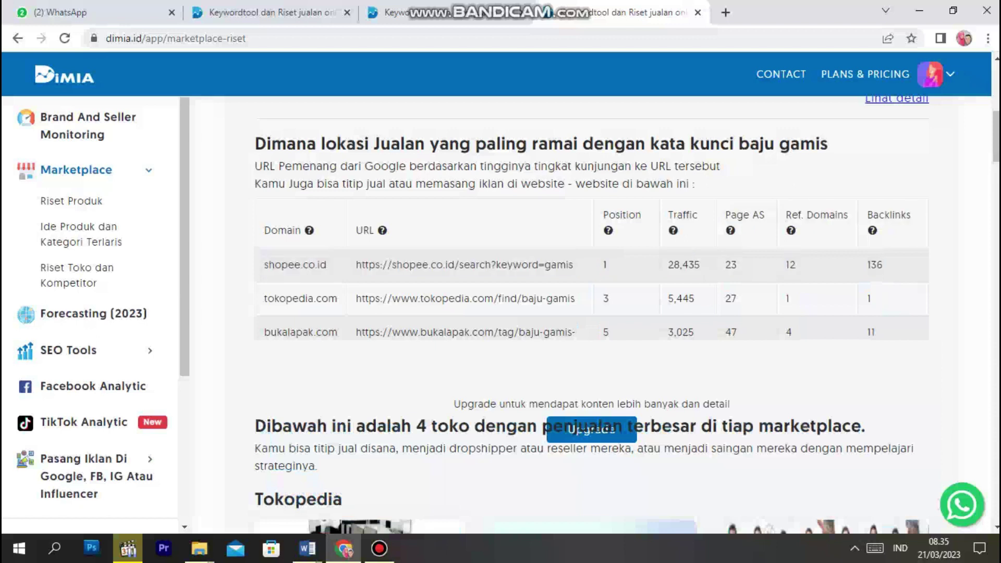
{"action": "left_click_drag", "start_coordinate": [328, 265], "coordinate": [262, 228]}
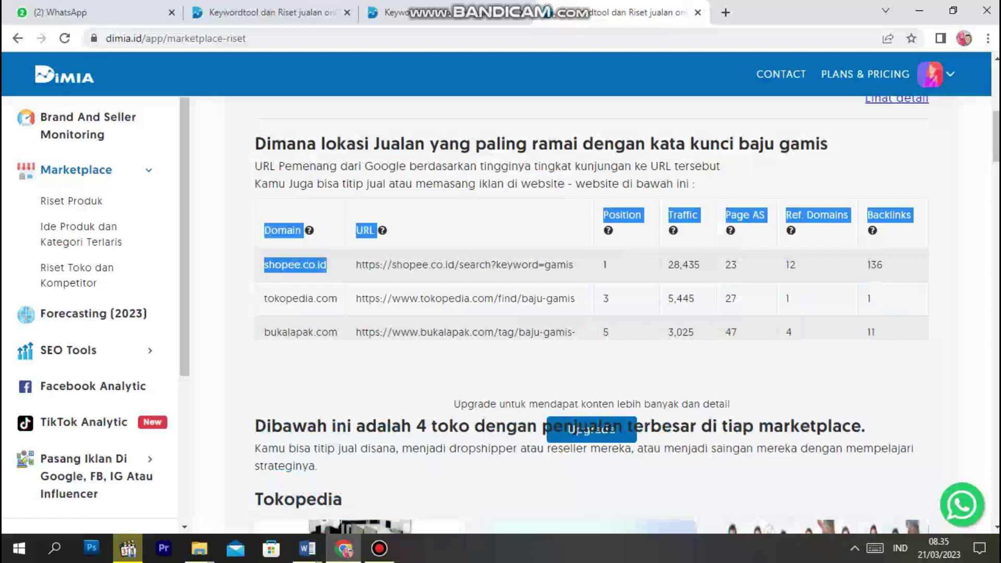
{"action": "left_click_drag", "start_coordinate": [262, 227], "coordinate": [264, 265]}
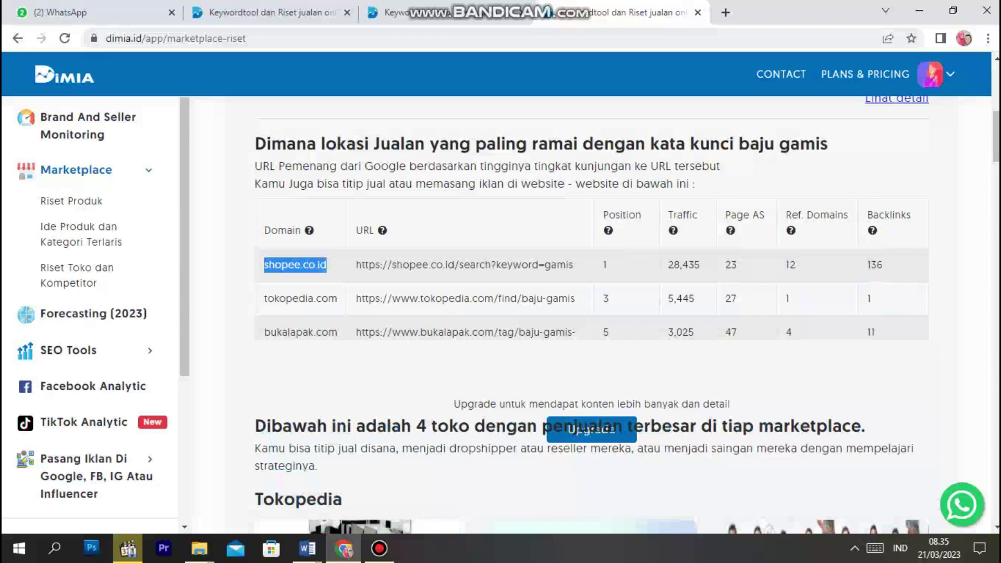
Look through the four top-selling Tokopedia stores for estimated products sold, followers and rating.
{"action": "scroll", "coordinate": [589, 313], "scroll_direction": "down", "scroll_amount": 4}
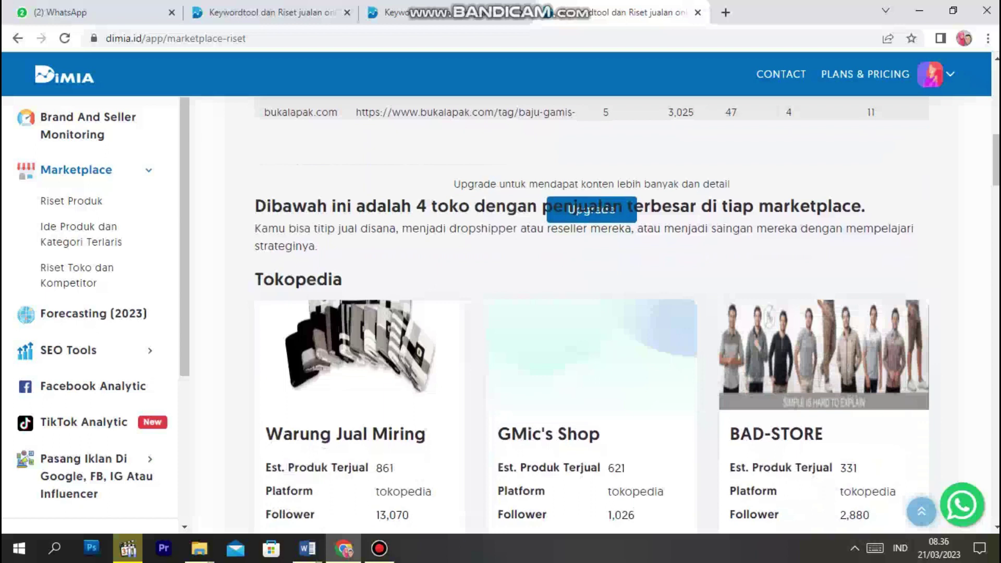
{"action": "scroll", "coordinate": [592, 261], "scroll_direction": "down", "scroll_amount": 3}
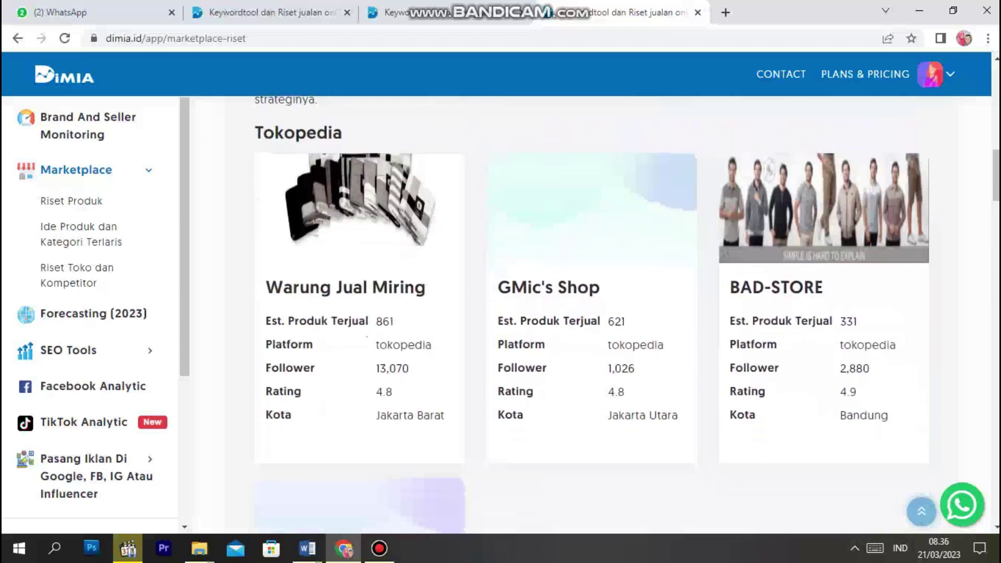
{"action": "mouse_move", "coordinate": [591, 208]}
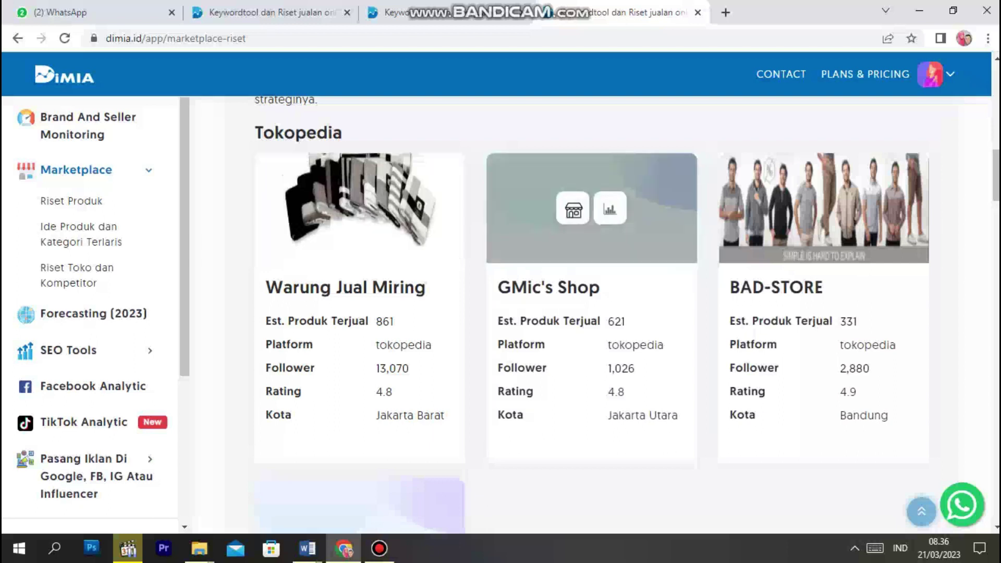
{"action": "scroll", "coordinate": [824, 208], "scroll_direction": "down", "scroll_amount": 5}
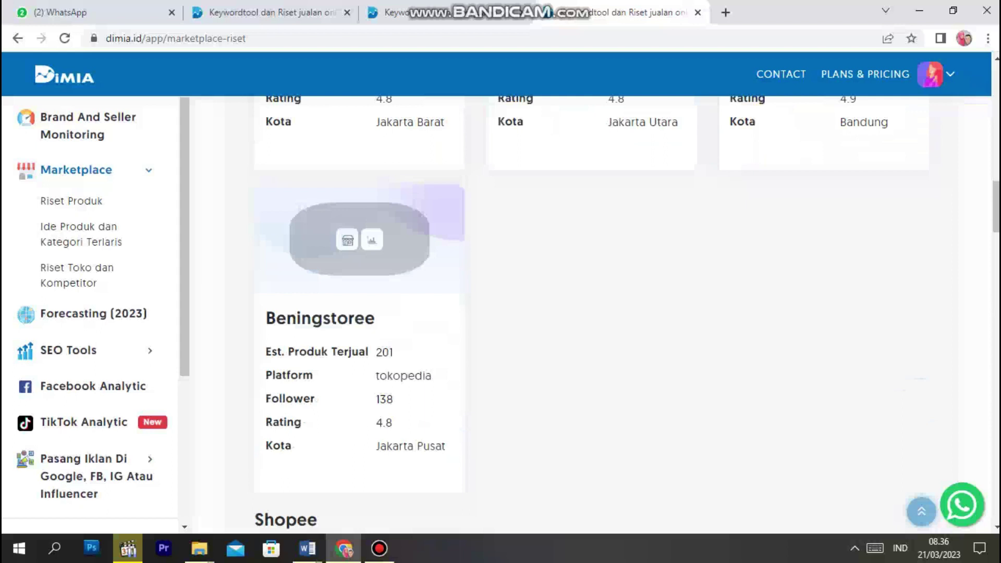
{"action": "scroll", "coordinate": [359, 391], "scroll_direction": "up", "scroll_amount": 3}
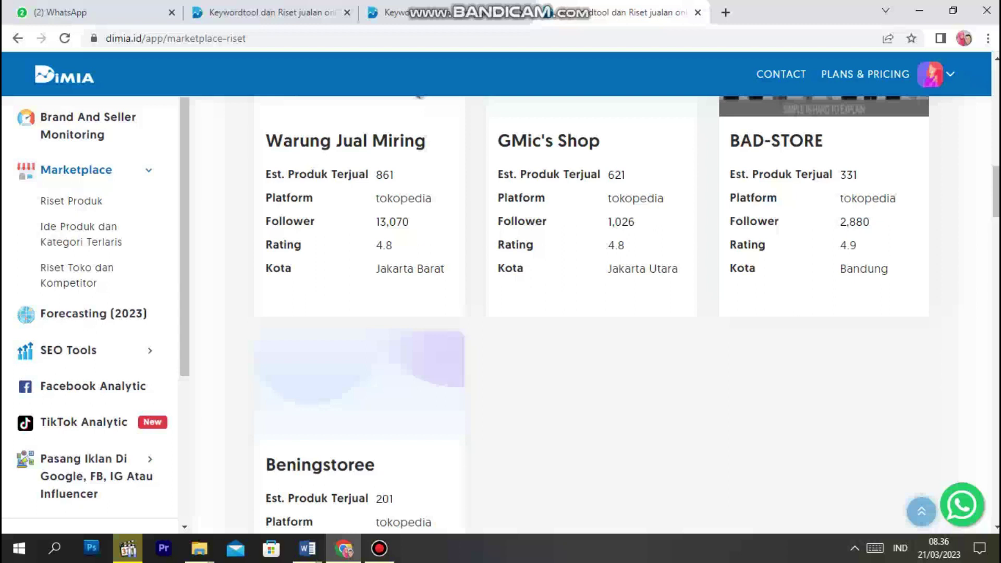
{"action": "scroll", "coordinate": [595, 315], "scroll_direction": "down", "scroll_amount": 2}
{"action": "mouse_move", "coordinate": [359, 312]}
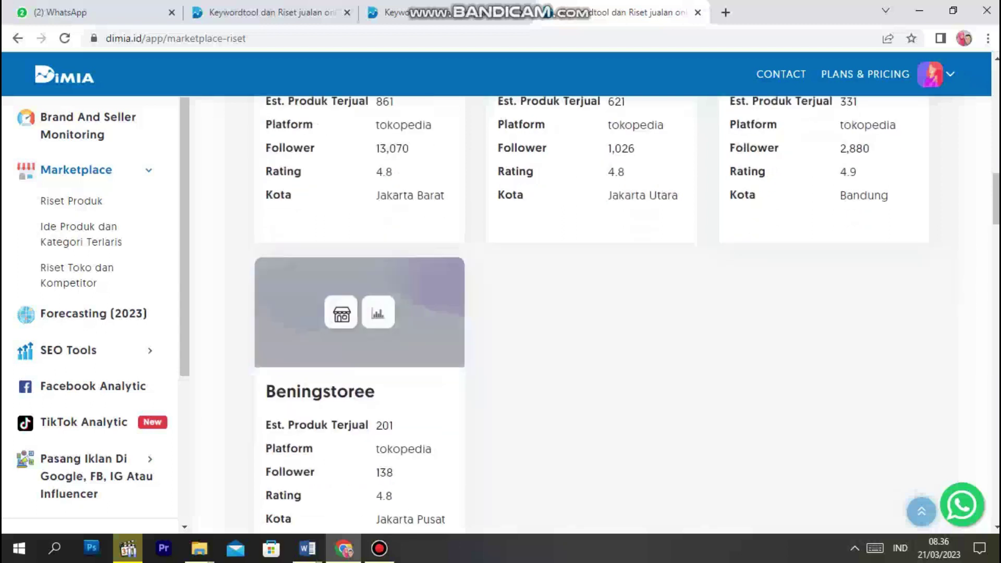
Compare the cities and other details of the Tokopedia stores, from Warung Jual Miring to Beningstoree.
{"action": "scroll", "coordinate": [359, 339], "scroll_direction": "up", "scroll_amount": 2}
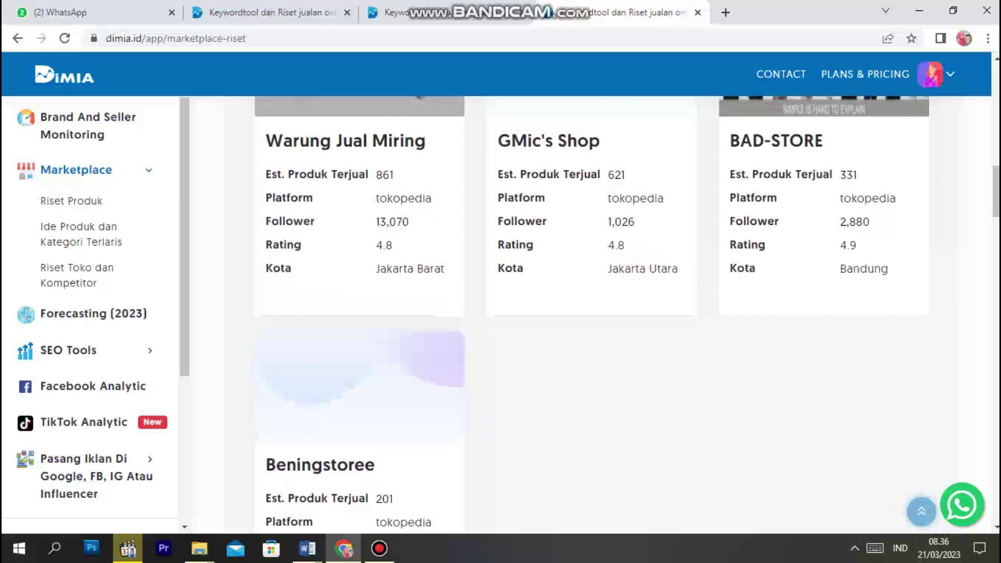
{"action": "left_click_drag", "start_coordinate": [376, 268], "coordinate": [444, 268]}
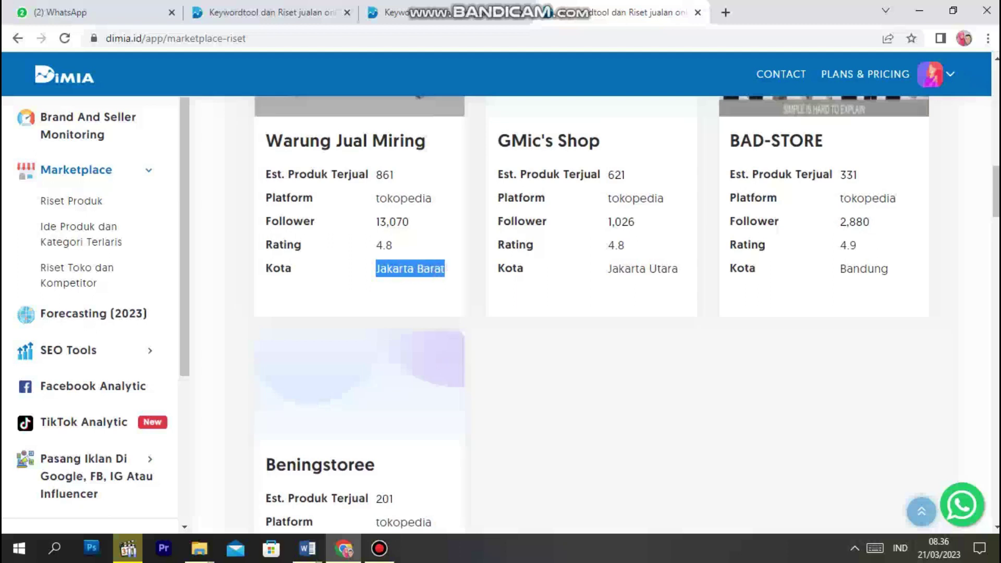
{"action": "scroll", "coordinate": [591, 312], "scroll_direction": "down", "scroll_amount": 4}
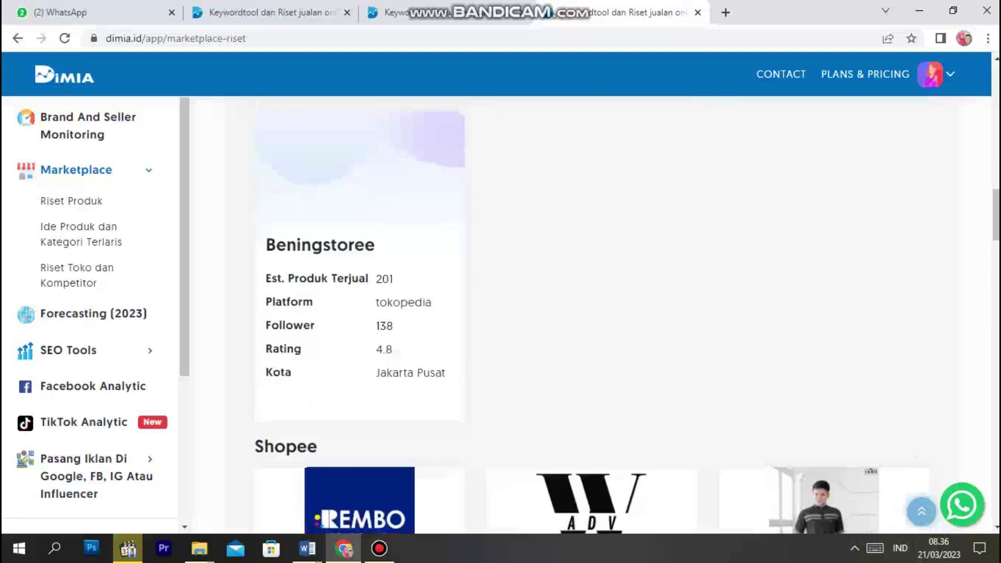
{"action": "scroll", "coordinate": [592, 312], "scroll_direction": "up", "scroll_amount": 3}
{"action": "scroll", "coordinate": [591, 312], "scroll_direction": "up", "scroll_amount": 1}
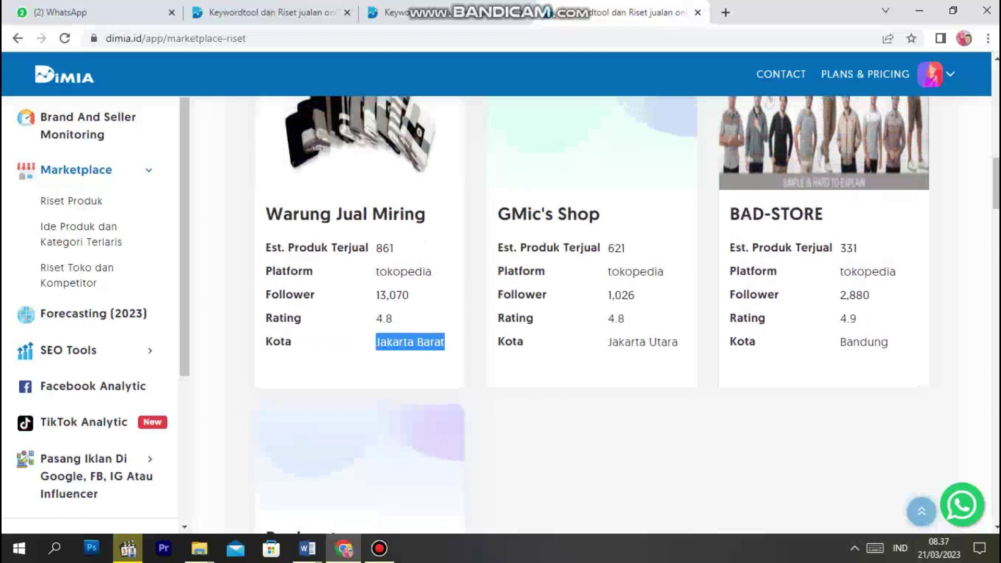
{"action": "scroll", "coordinate": [591, 209], "scroll_direction": "up", "scroll_amount": 1}
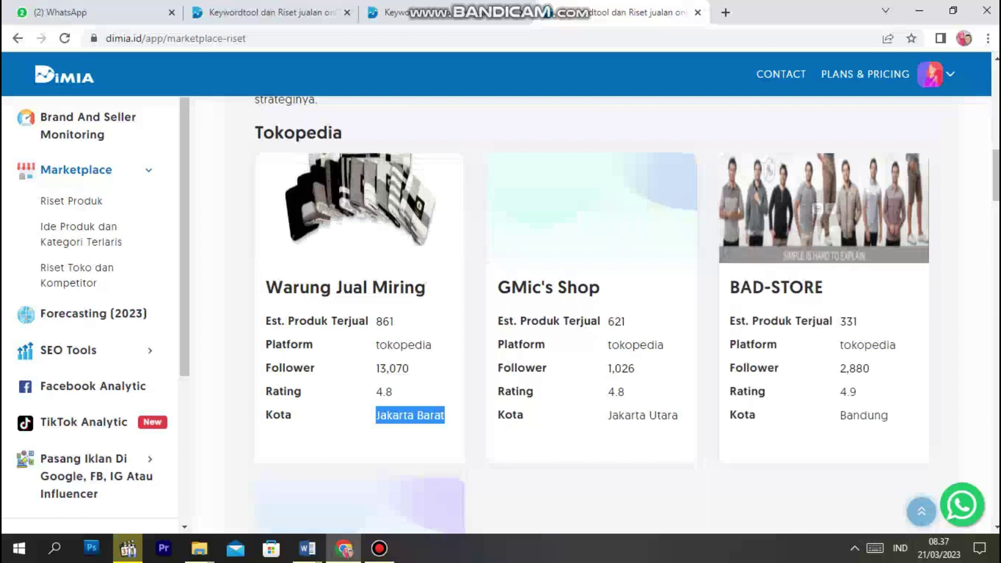
{"action": "scroll", "coordinate": [592, 208], "scroll_direction": "down", "scroll_amount": 1}
{"action": "scroll", "coordinate": [591, 208], "scroll_direction": "down", "scroll_amount": 11}
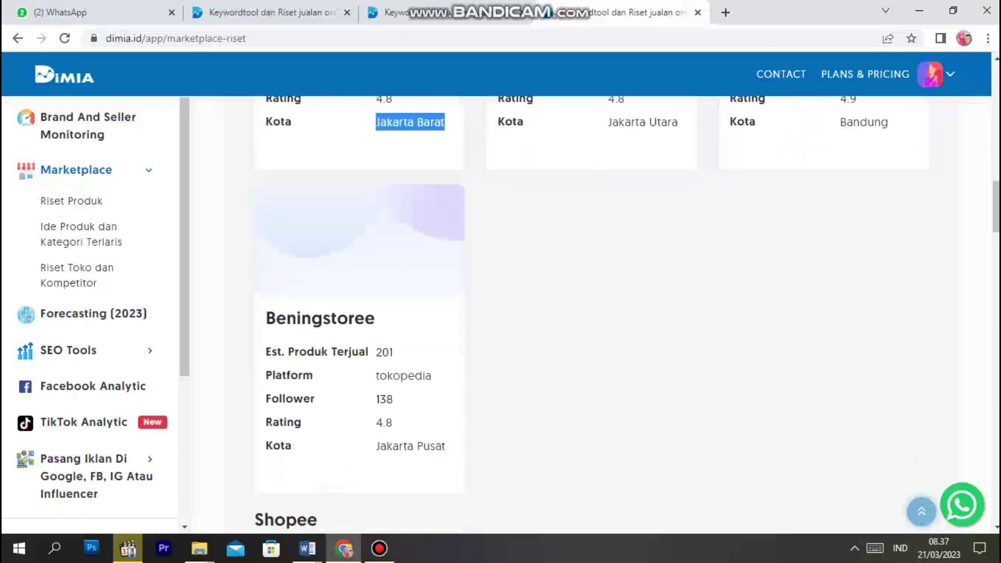
{"action": "scroll", "coordinate": [591, 314], "scroll_direction": "up", "scroll_amount": 10}
{"action": "scroll", "coordinate": [591, 315], "scroll_direction": "down", "scroll_amount": 10}
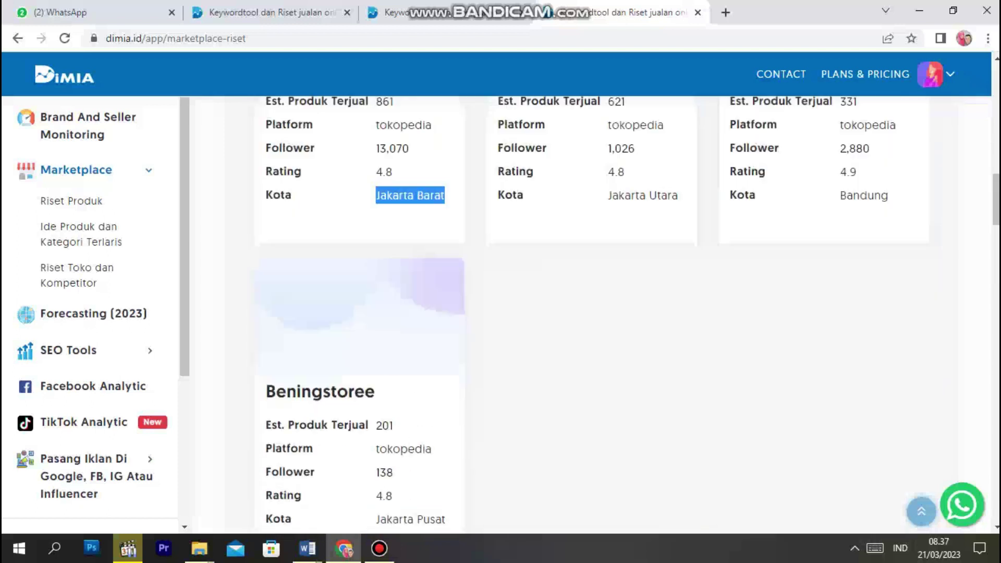
Look through the four top-selling Shopee stores for estimated products sold, followers, rating and city.
{"action": "scroll", "coordinate": [591, 314], "scroll_direction": "down", "scroll_amount": 1}
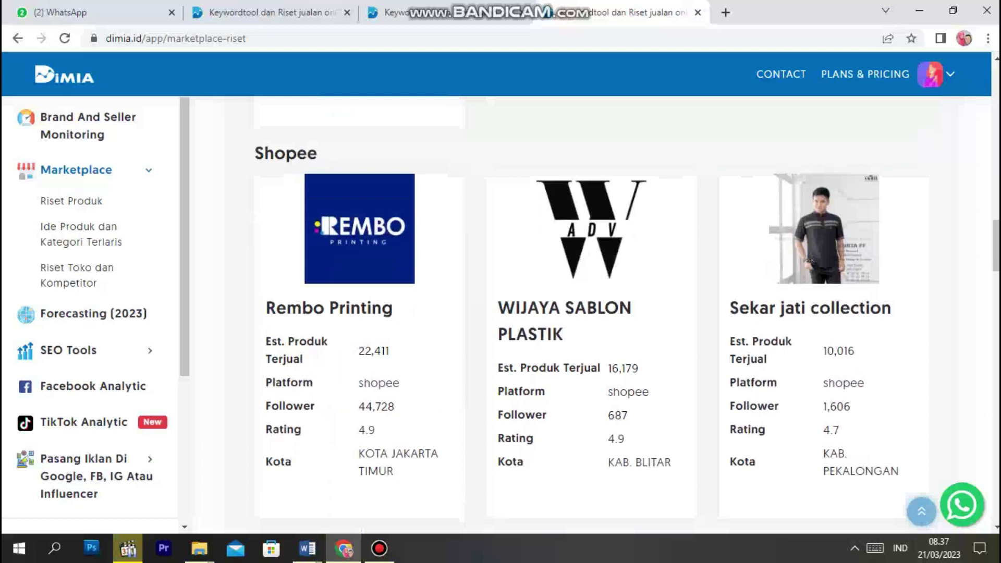
{"action": "scroll", "coordinate": [590, 314], "scroll_direction": "down", "scroll_amount": 1}
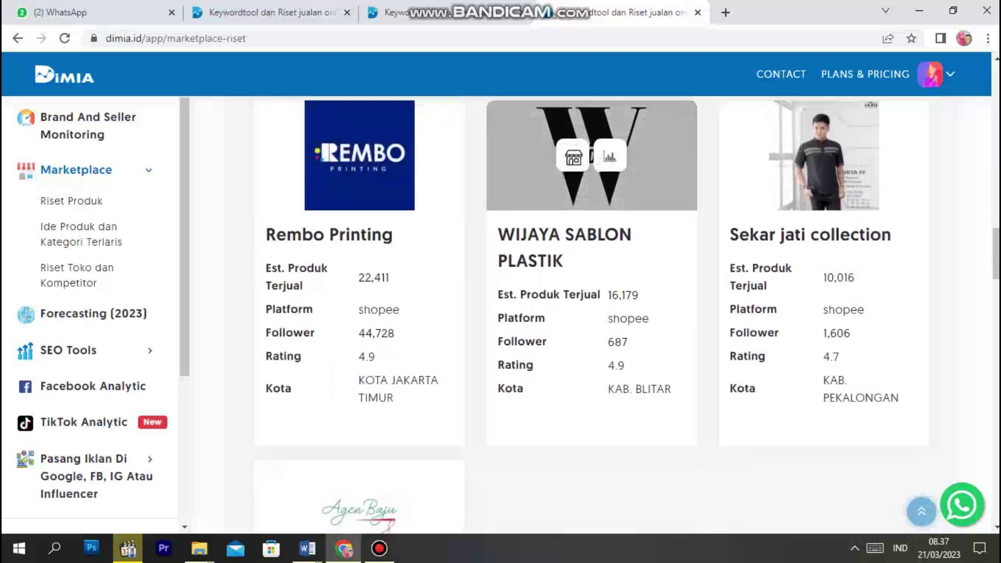
{"action": "scroll", "coordinate": [824, 156], "scroll_direction": "down", "scroll_amount": 3}
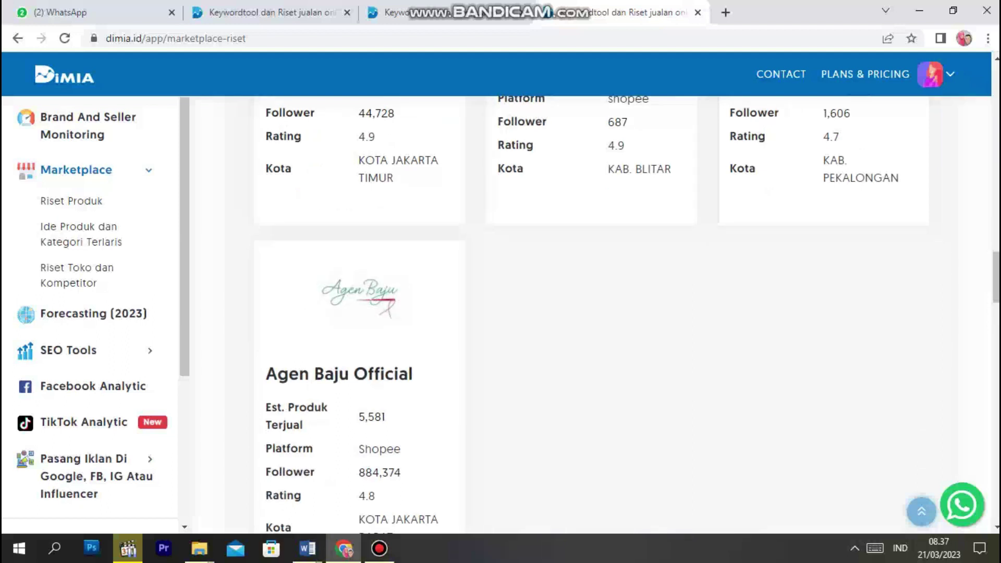
{"action": "scroll", "coordinate": [360, 224], "scroll_direction": "down", "scroll_amount": 1}
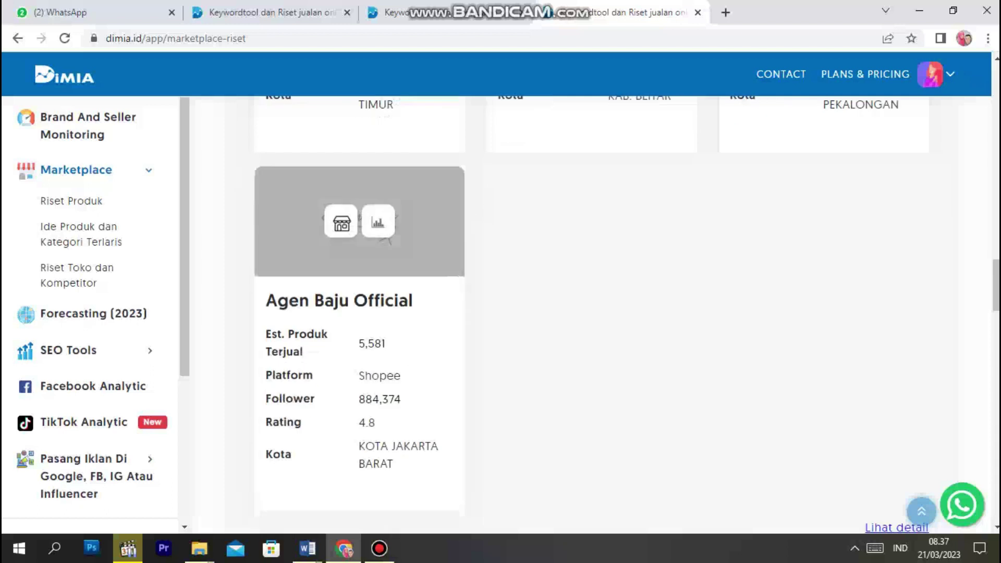
{"action": "scroll", "coordinate": [359, 224], "scroll_direction": "up", "scroll_amount": 3}
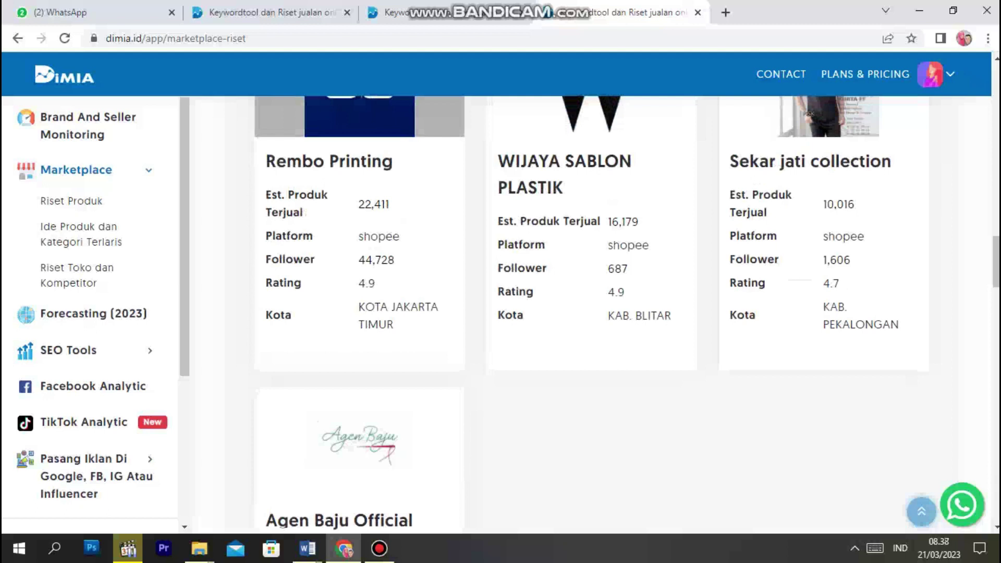
Compare the estimated products sold of Rembo Printing on Shopee with those of Warung Jual Miring on Tokopedia.
{"action": "left_click_drag", "start_coordinate": [358, 203], "coordinate": [389, 204]}
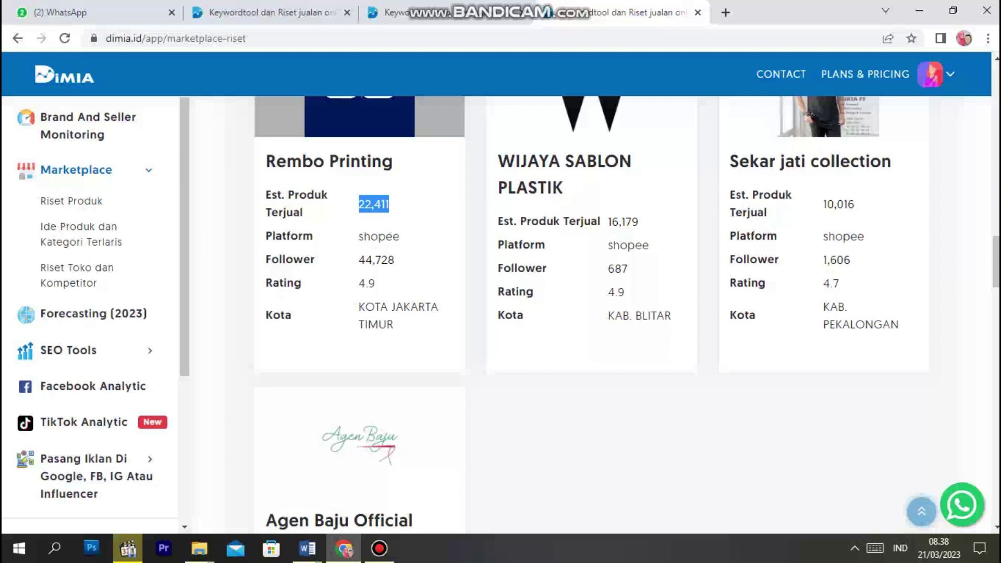
{"action": "scroll", "coordinate": [599, 313], "scroll_direction": "up", "scroll_amount": 10}
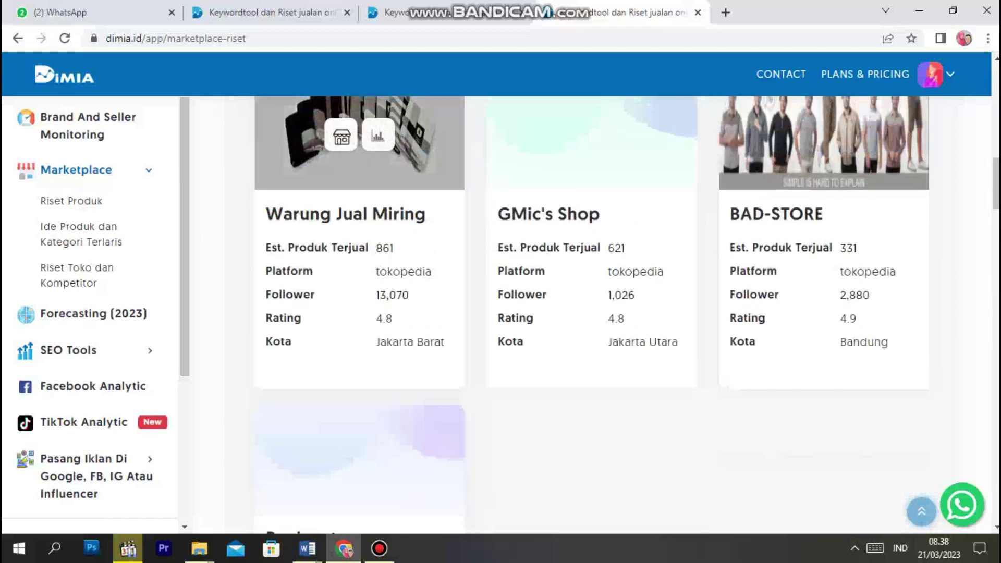
{"action": "left_click_drag", "start_coordinate": [394, 248], "coordinate": [375, 249]}
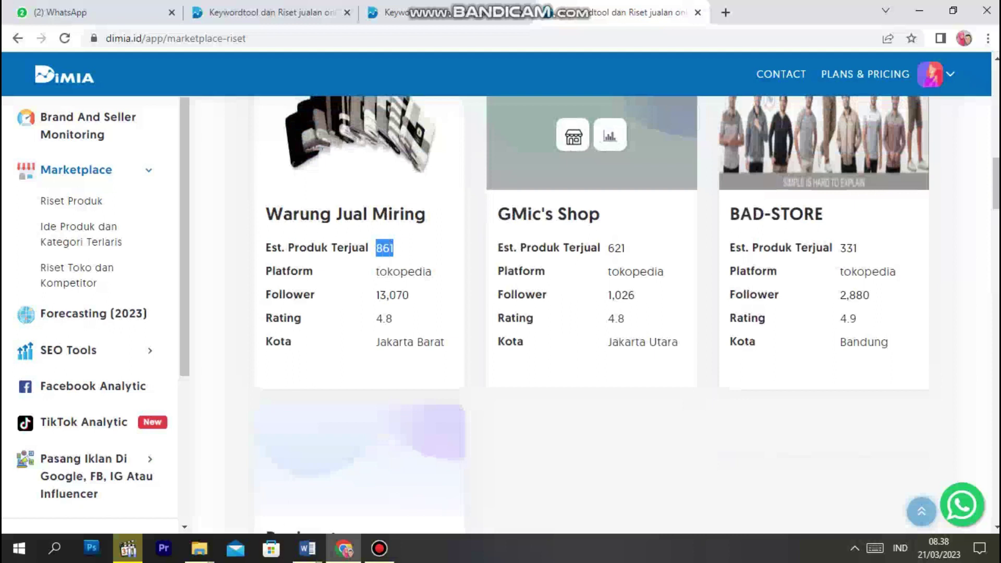
{"action": "scroll", "coordinate": [592, 260], "scroll_direction": "up", "scroll_amount": 1}
{"action": "scroll", "coordinate": [591, 261], "scroll_direction": "down", "scroll_amount": 7}
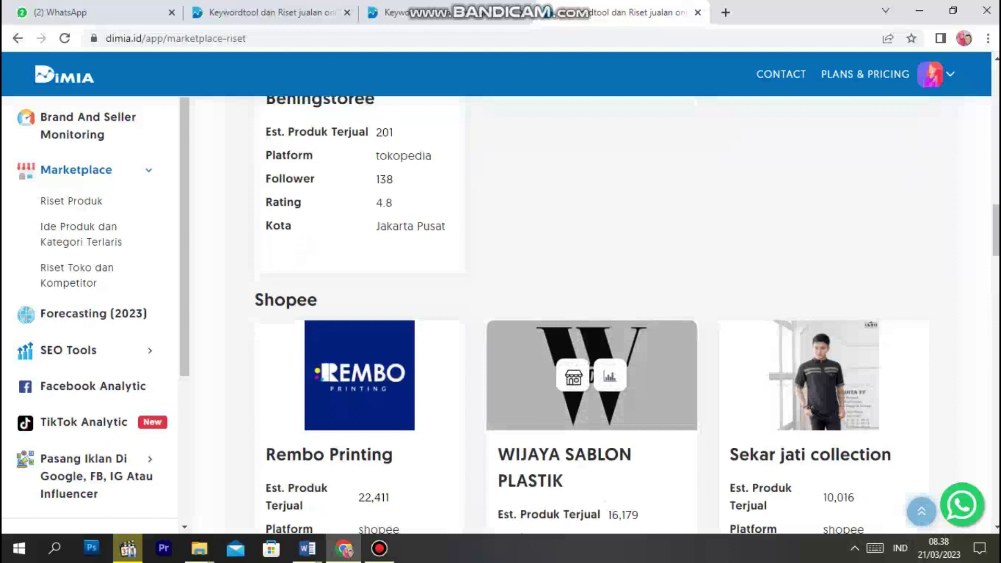
{"action": "scroll", "coordinate": [592, 375], "scroll_direction": "down", "scroll_amount": 4}
{"action": "scroll", "coordinate": [591, 157], "scroll_direction": "up", "scroll_amount": 3}
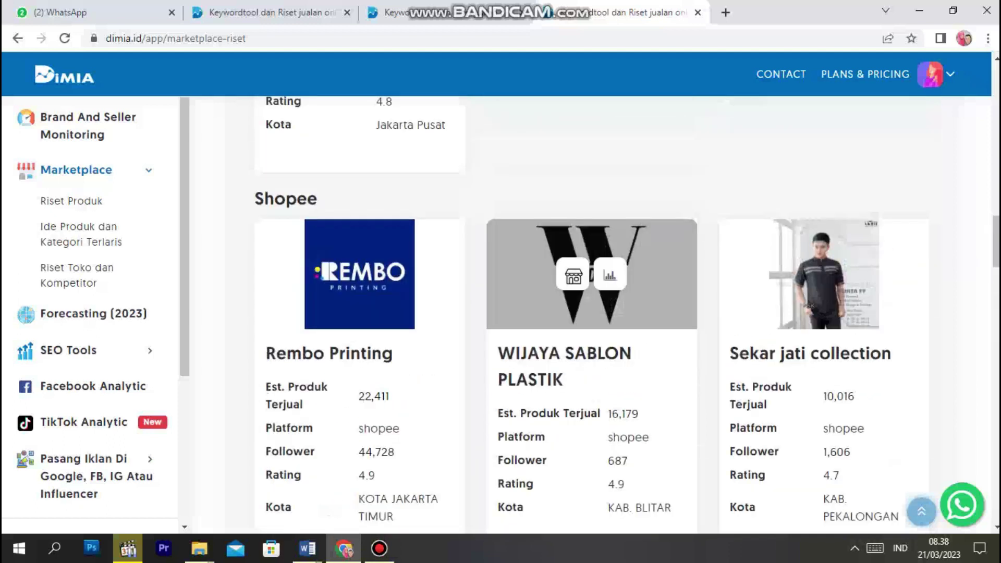
{"action": "scroll", "coordinate": [359, 156], "scroll_direction": "down", "scroll_amount": 3}
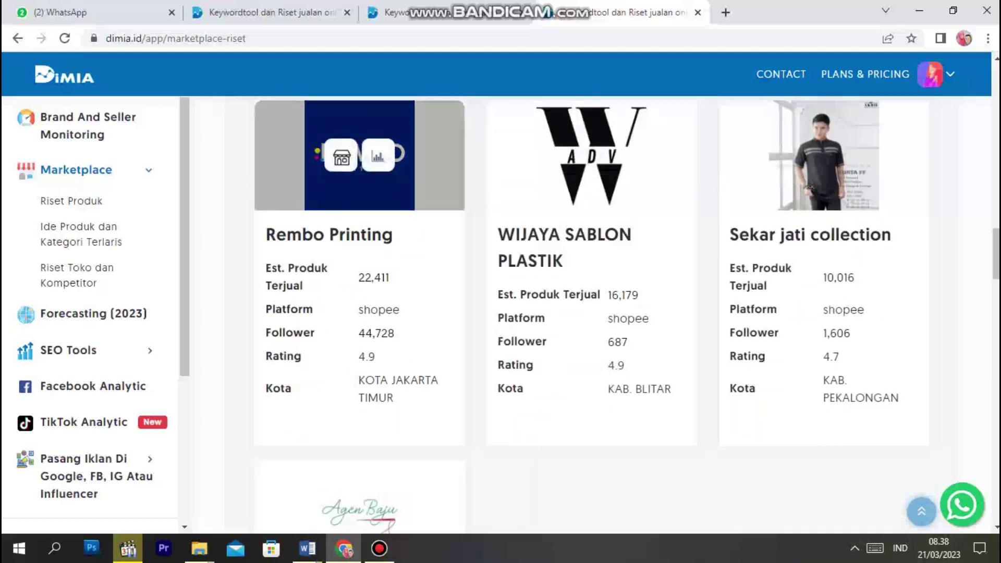
{"action": "left_click_drag", "start_coordinate": [358, 277], "coordinate": [389, 277]}
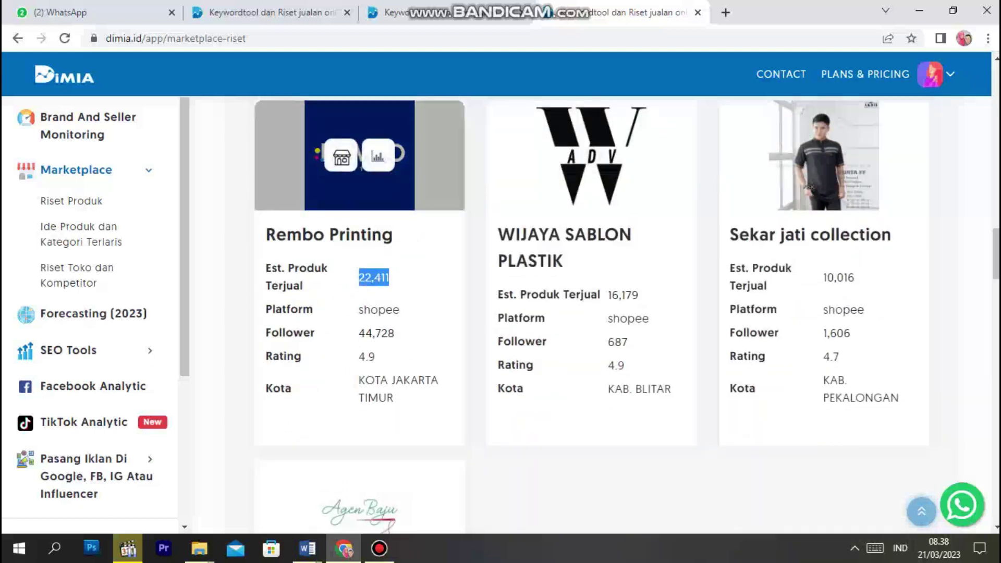
Check Agen Baju Official's store details, and return to the "baju gamis" keyword at the start of the product research.
{"action": "scroll", "coordinate": [360, 156], "scroll_direction": "down", "scroll_amount": 7}
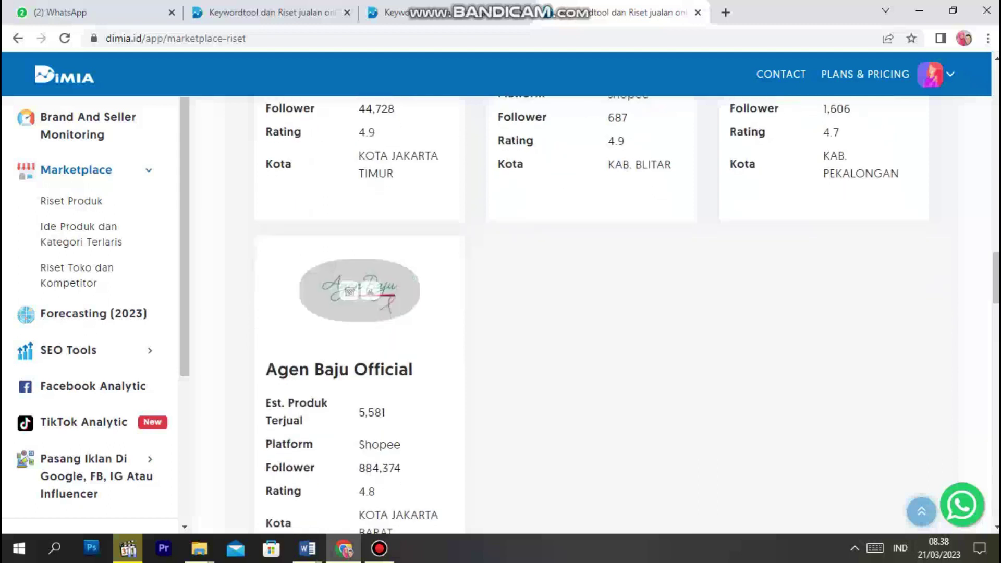
{"action": "scroll", "coordinate": [359, 156], "scroll_direction": "down", "scroll_amount": 3}
{"action": "scroll", "coordinate": [592, 495], "scroll_direction": "up", "scroll_amount": 10}
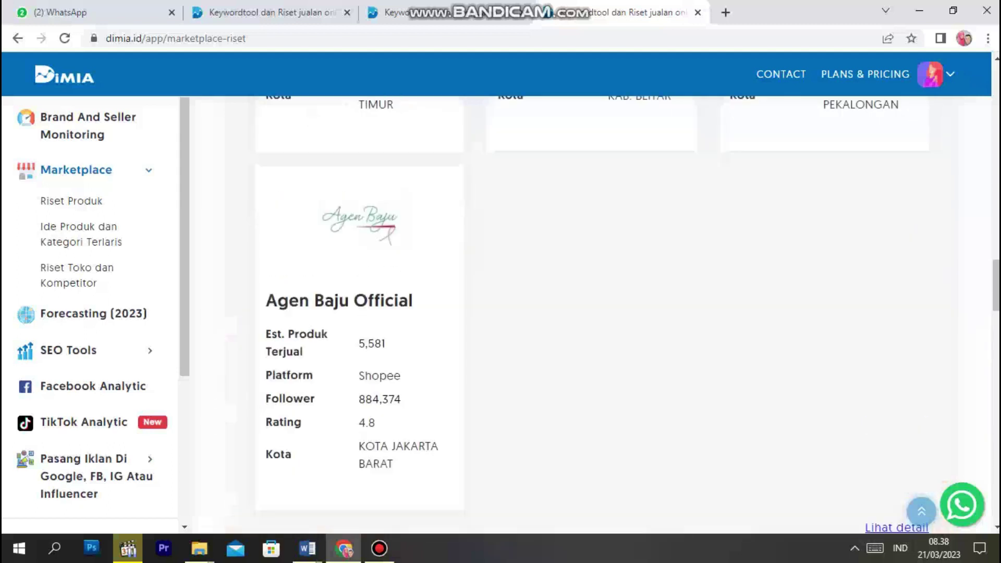
{"action": "scroll", "coordinate": [591, 495], "scroll_direction": "up", "scroll_amount": 15}
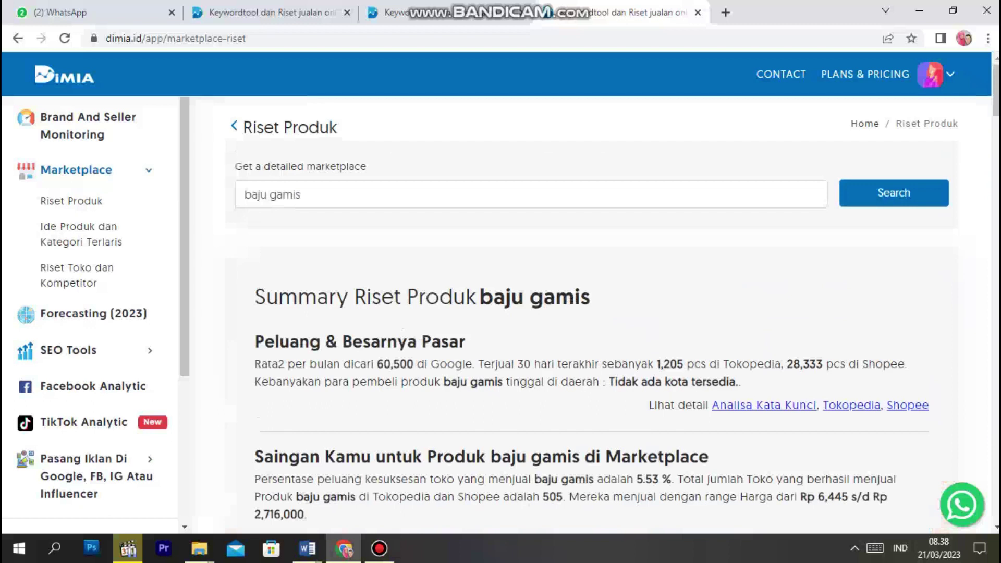
{"action": "left_click_drag", "start_coordinate": [312, 195], "coordinate": [243, 195]}
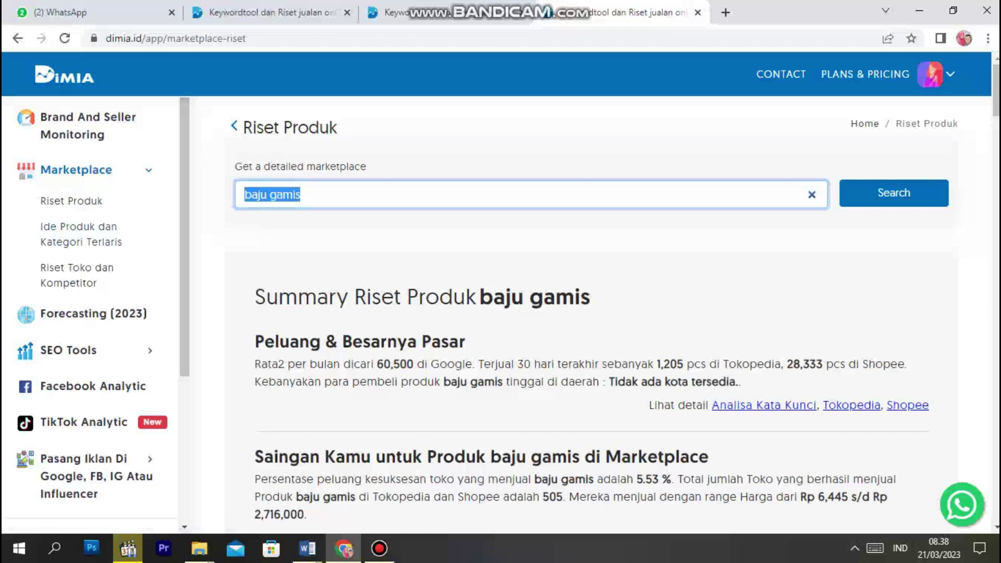
{"action": "left_click", "coordinate": [379, 548]}
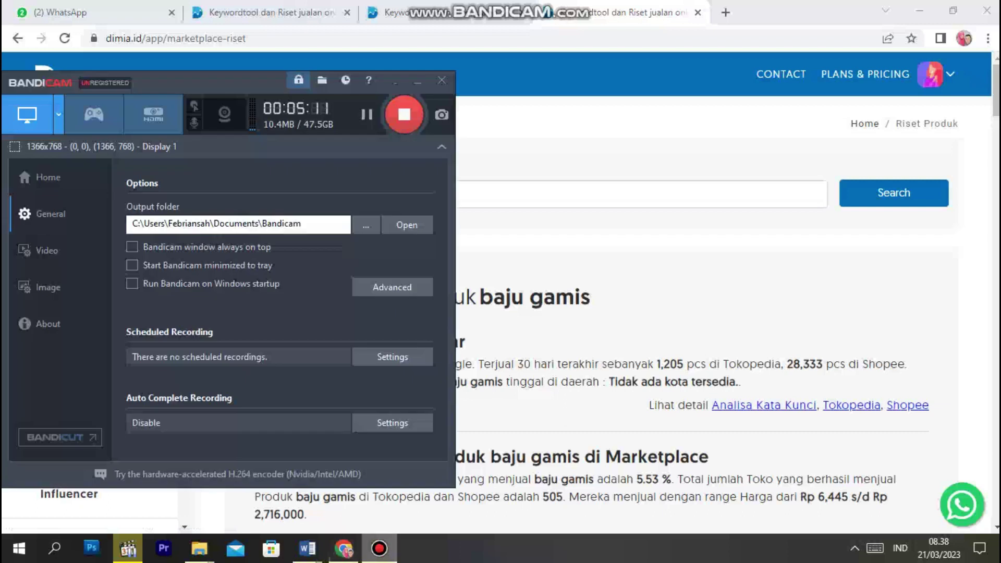
{"action": "left_click", "coordinate": [379, 549]}
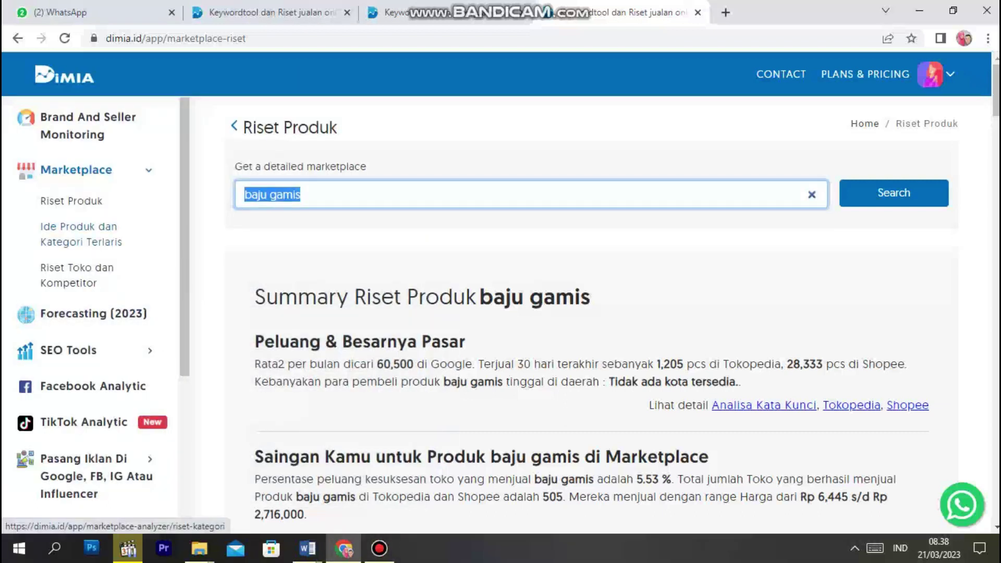
Open Ide Produk dan Kategori Terlaris and highlight the heading of Tokopedia's 10 best-selling categories for the last 12 months.
{"action": "left_click", "coordinate": [80, 234]}
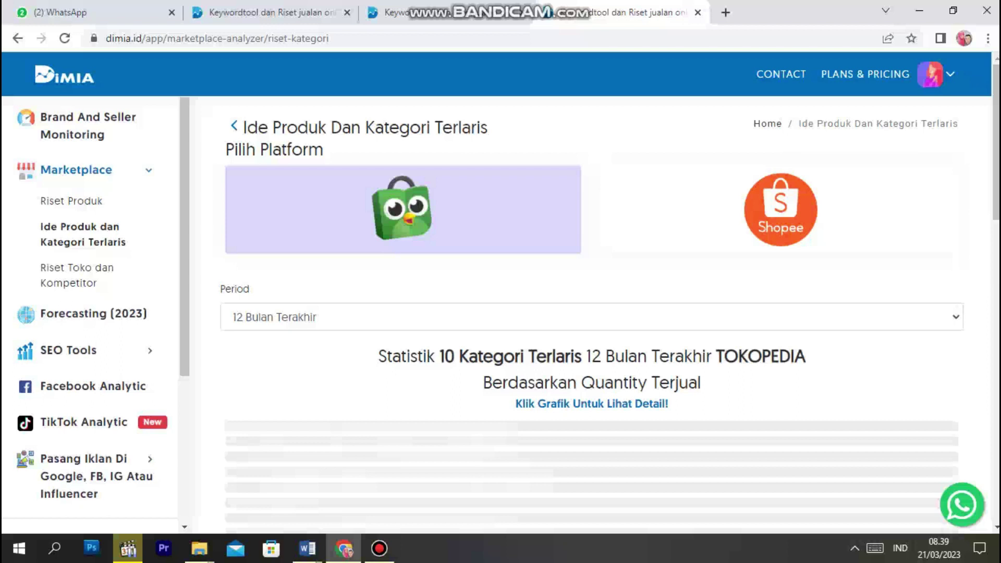
{"action": "left_click_drag", "start_coordinate": [386, 357], "coordinate": [628, 356]}
{"action": "left_click", "coordinate": [627, 357]}
{"action": "left_click_drag", "start_coordinate": [379, 356], "coordinate": [806, 357]}
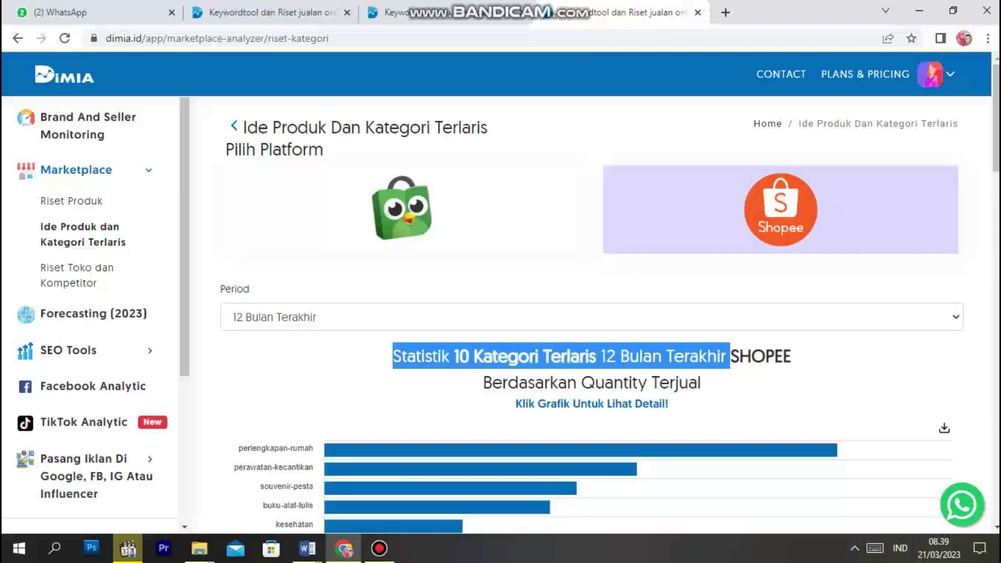
Switch the platform to Shopee and view its 12-month sales trend and the table of all categories.
{"action": "left_click", "coordinate": [780, 209]}
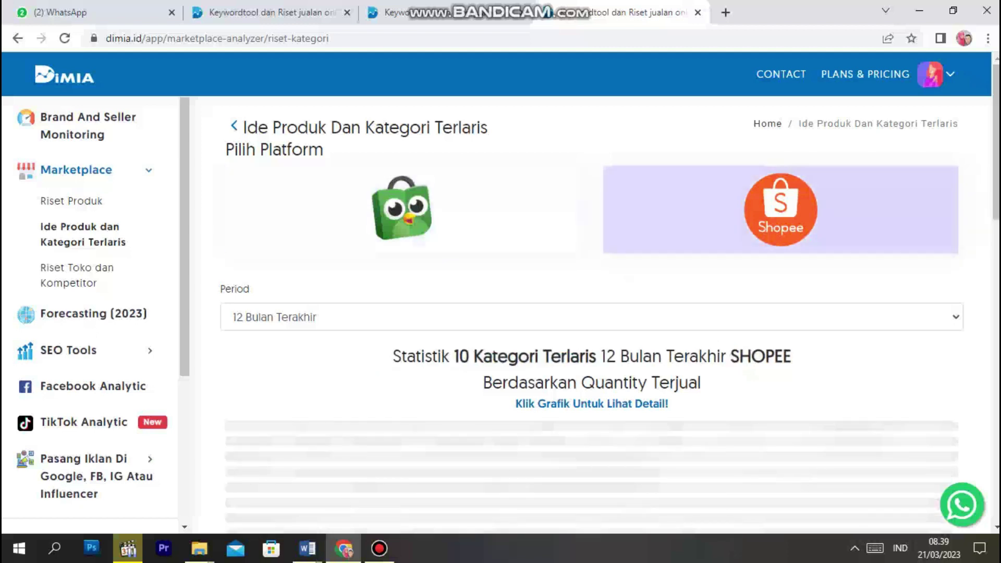
{"action": "scroll", "coordinate": [591, 313], "scroll_direction": "down", "scroll_amount": 3}
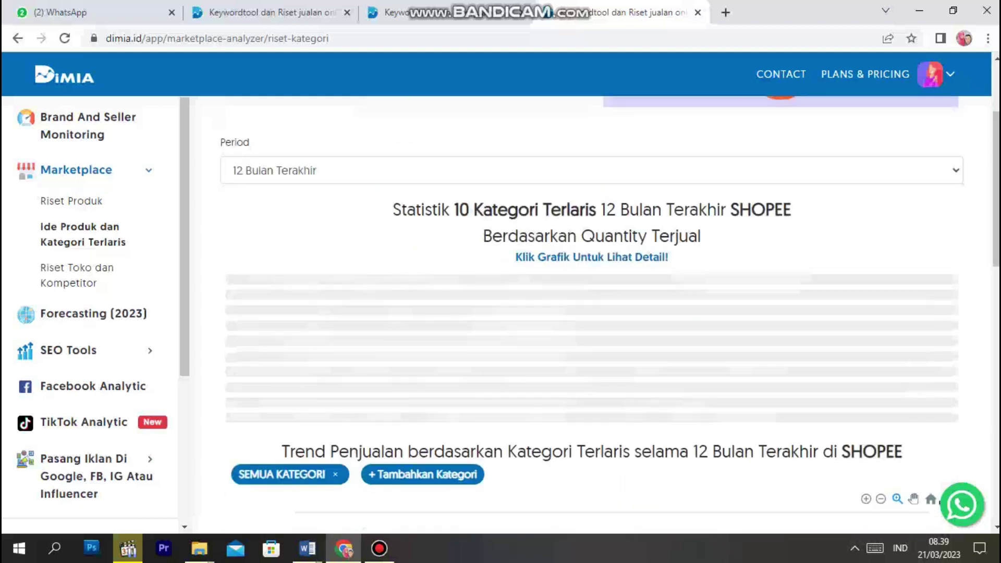
{"action": "scroll", "coordinate": [591, 313], "scroll_direction": "up", "scroll_amount": 2}
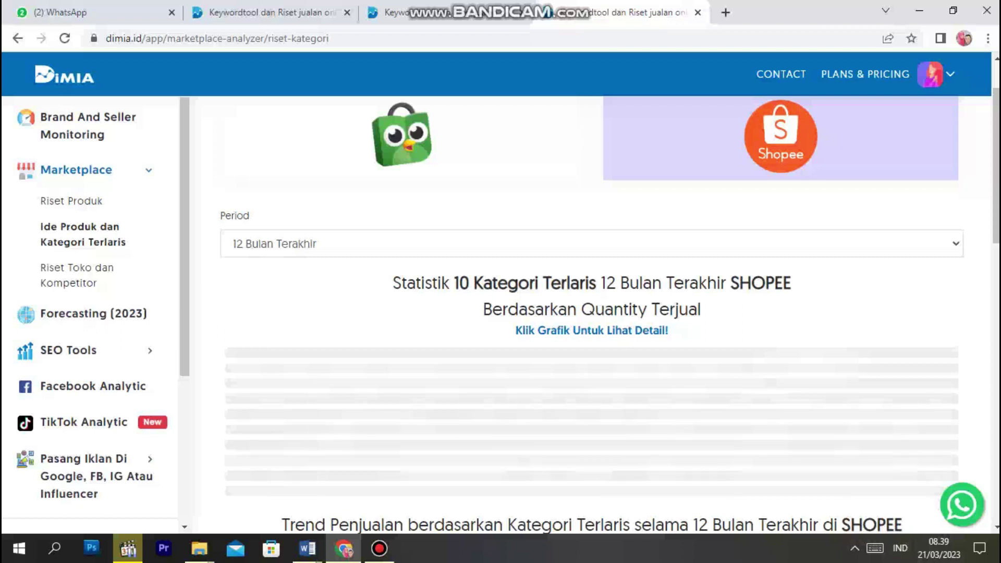
{"action": "scroll", "coordinate": [592, 313], "scroll_direction": "down", "scroll_amount": 2}
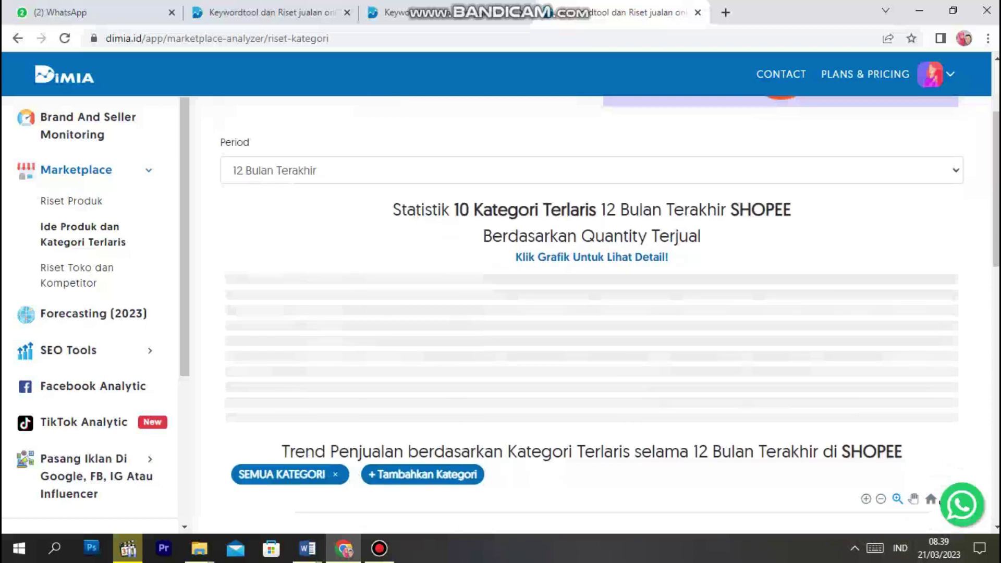
{"action": "scroll", "coordinate": [592, 313], "scroll_direction": "down", "scroll_amount": 6}
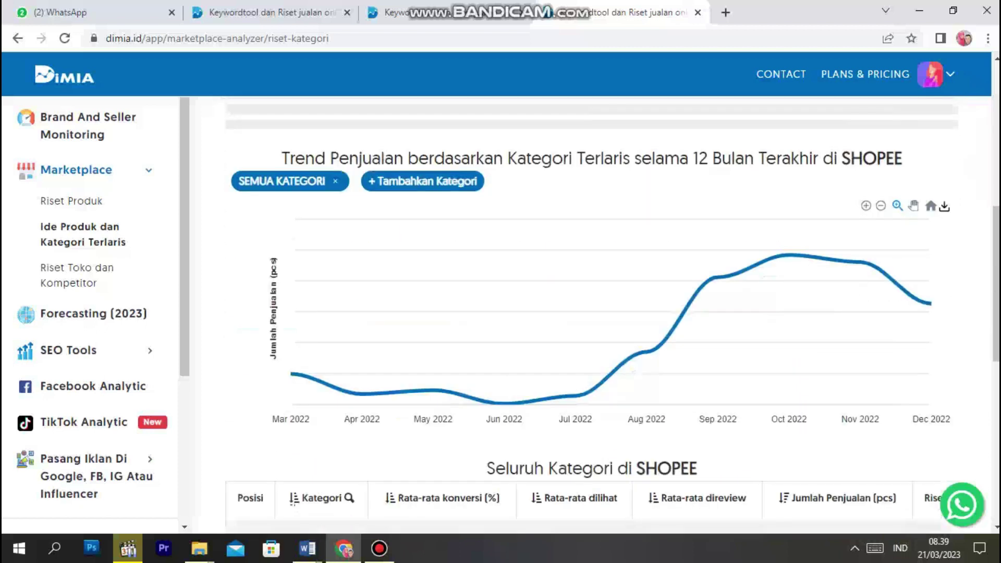
{"action": "scroll", "coordinate": [592, 313], "scroll_direction": "down", "scroll_amount": 7}
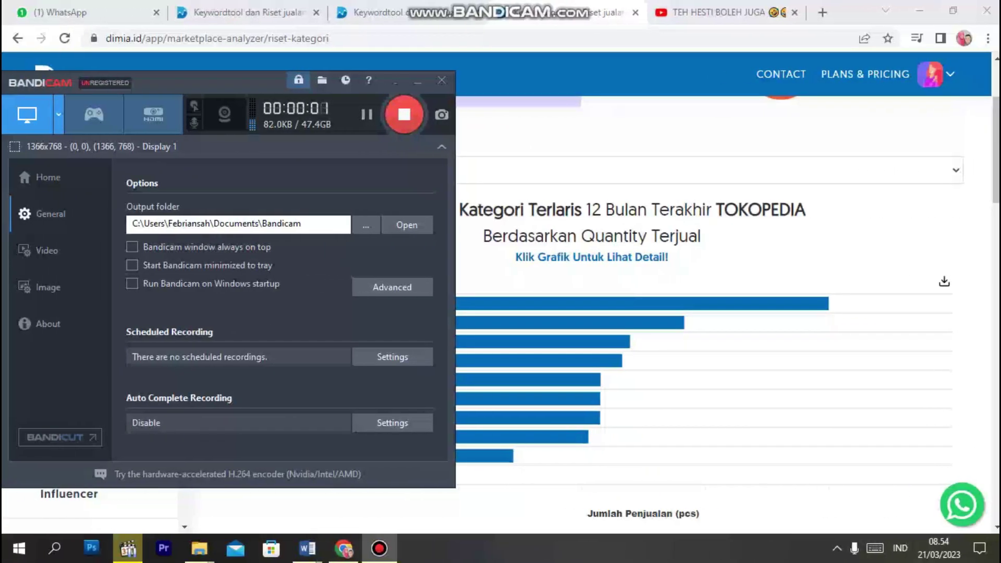
Examine the chart of Tokopedia's 10 best-selling categories by quantity sold over the last 12 months.
{"action": "scroll", "coordinate": [591, 313], "scroll_direction": "up", "scroll_amount": 2}
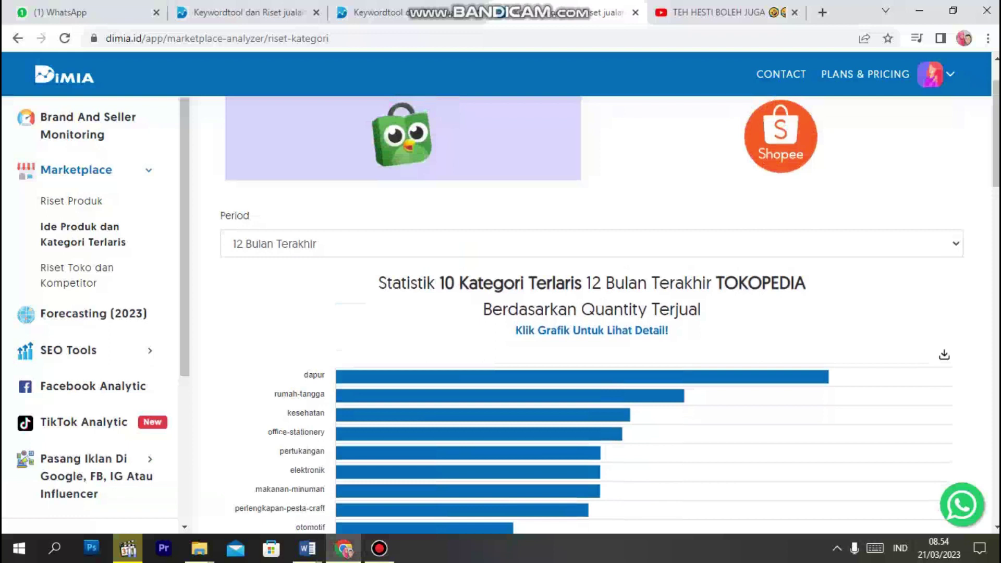
{"action": "scroll", "coordinate": [591, 312], "scroll_direction": "down", "scroll_amount": 3}
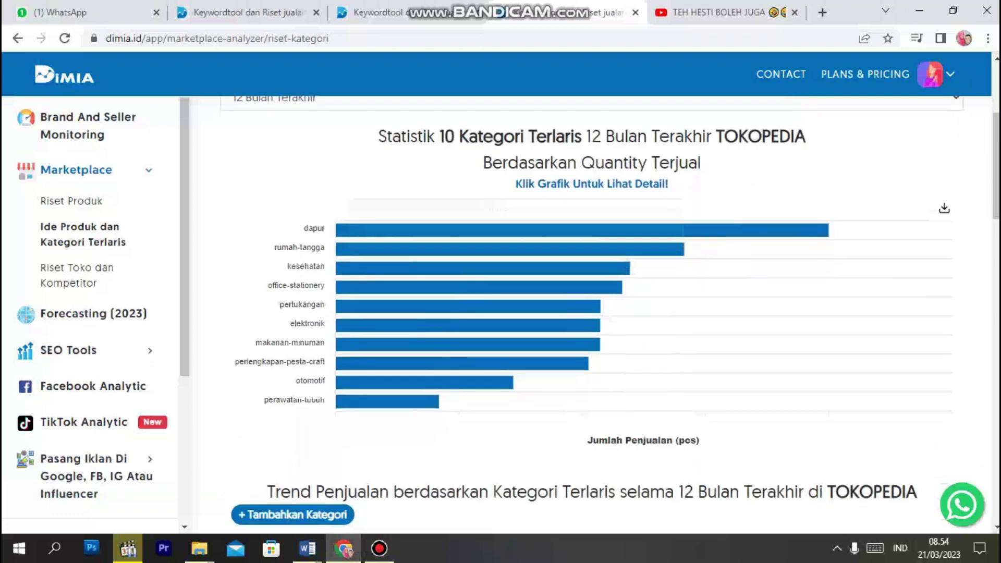
{"action": "scroll", "coordinate": [592, 312], "scroll_direction": "up", "scroll_amount": 2}
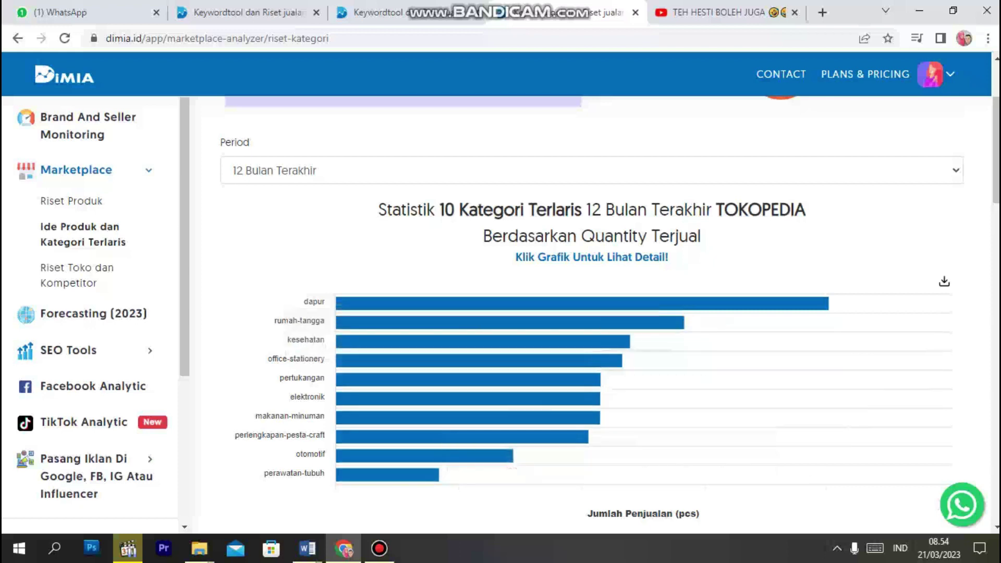
{"action": "scroll", "coordinate": [573, 313], "scroll_direction": "down", "scroll_amount": 3}
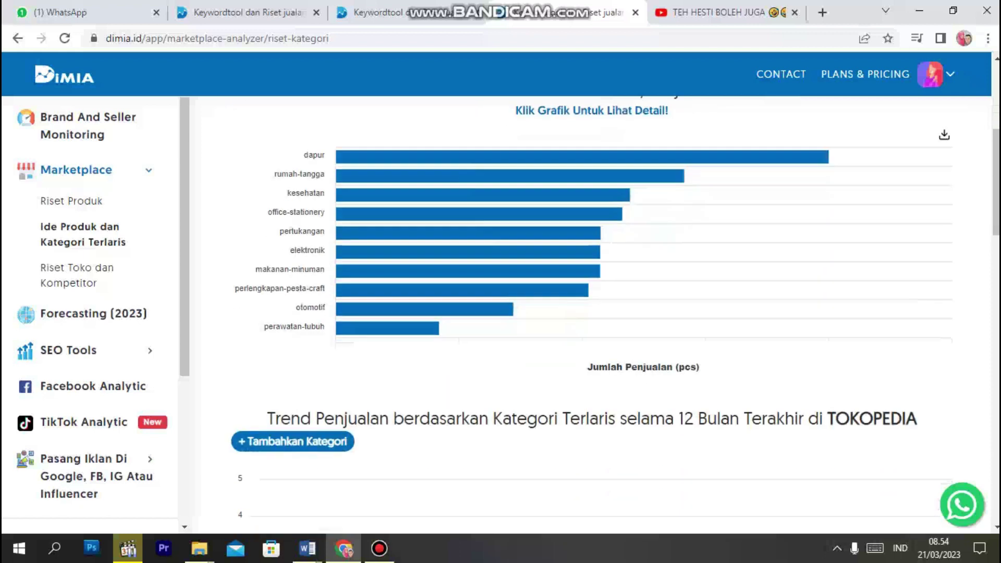
Look through the table of all Tokopedia categories, including its conversion, views, reviews, sales and research columns.
{"action": "scroll", "coordinate": [589, 312], "scroll_direction": "down", "scroll_amount": 20}
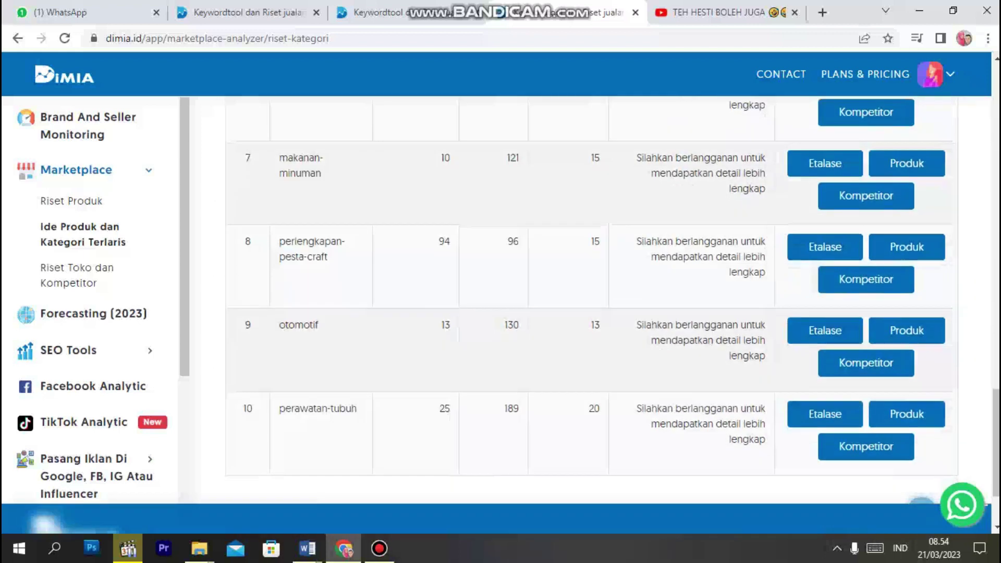
{"action": "scroll", "coordinate": [605, 312], "scroll_direction": "down", "scroll_amount": 3}
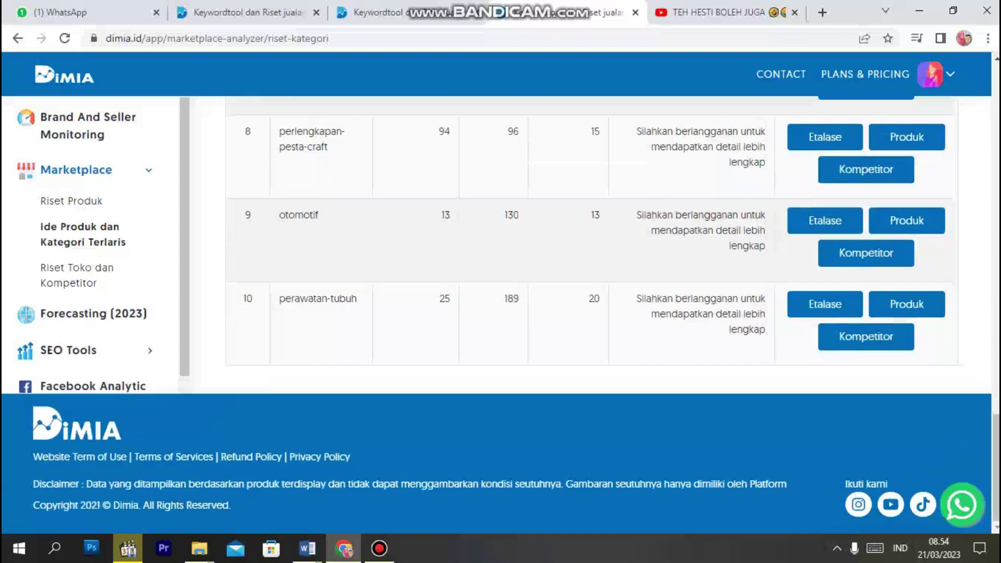
{"action": "scroll", "coordinate": [589, 312], "scroll_direction": "up", "scroll_amount": 4}
{"action": "scroll", "coordinate": [588, 312], "scroll_direction": "up", "scroll_amount": 5}
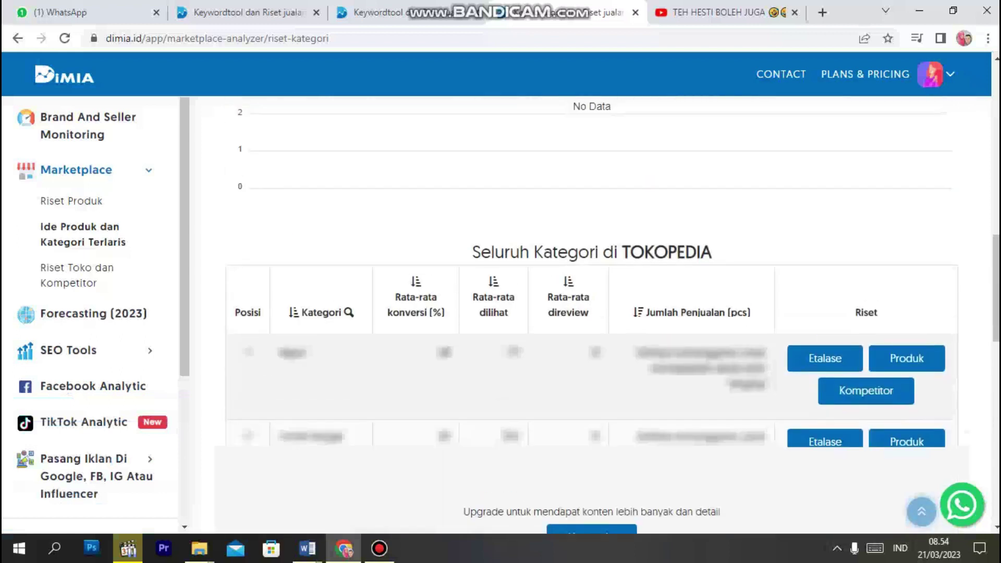
{"action": "scroll", "coordinate": [604, 313], "scroll_direction": "down", "scroll_amount": 2}
{"action": "scroll", "coordinate": [604, 312], "scroll_direction": "down", "scroll_amount": 2}
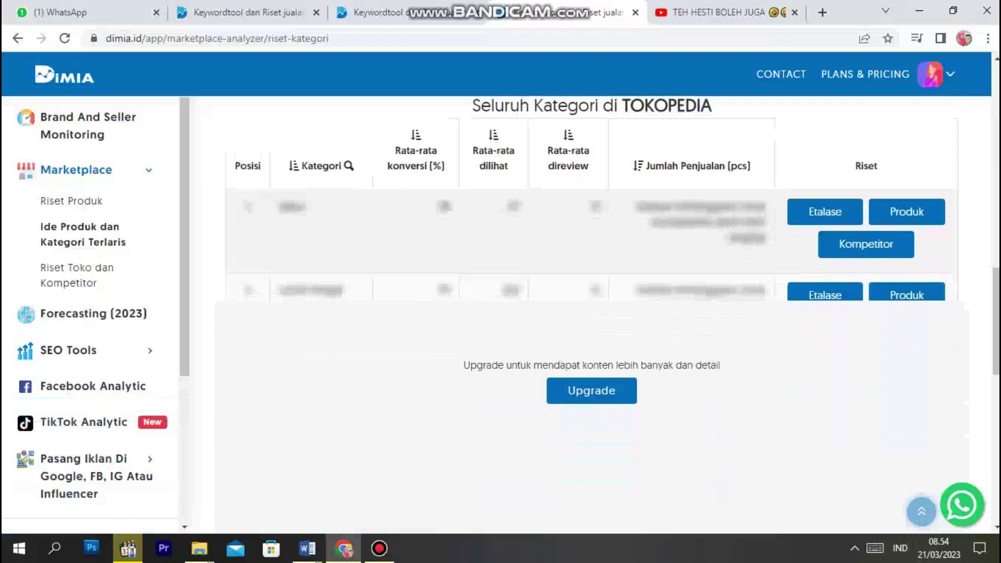
{"action": "scroll", "coordinate": [591, 316], "scroll_direction": "down", "scroll_amount": 2}
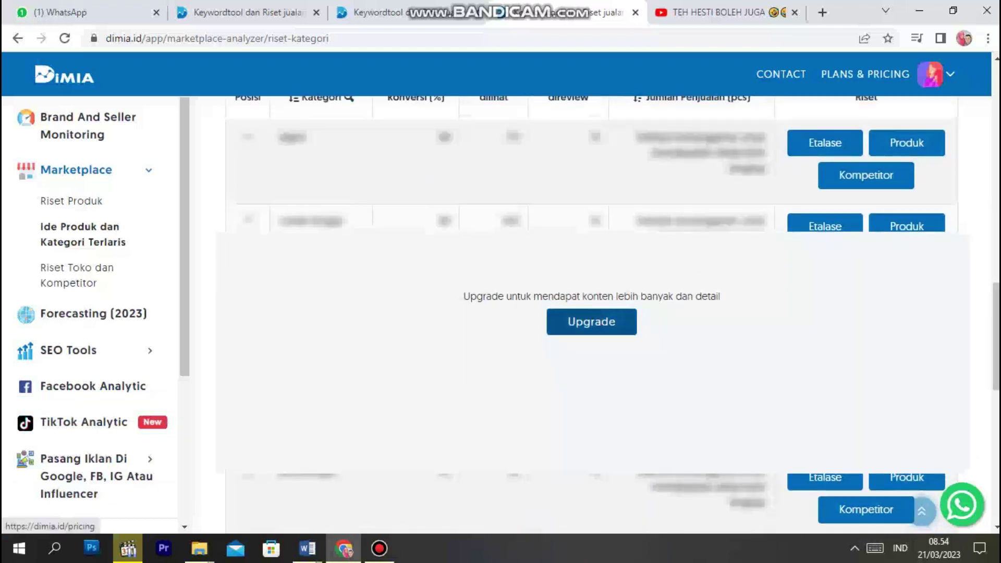
Open the details of the dapur category from the chart of Tokopedia's 10 best-selling categories.
{"action": "scroll", "coordinate": [591, 317], "scroll_direction": "up", "scroll_amount": 15}
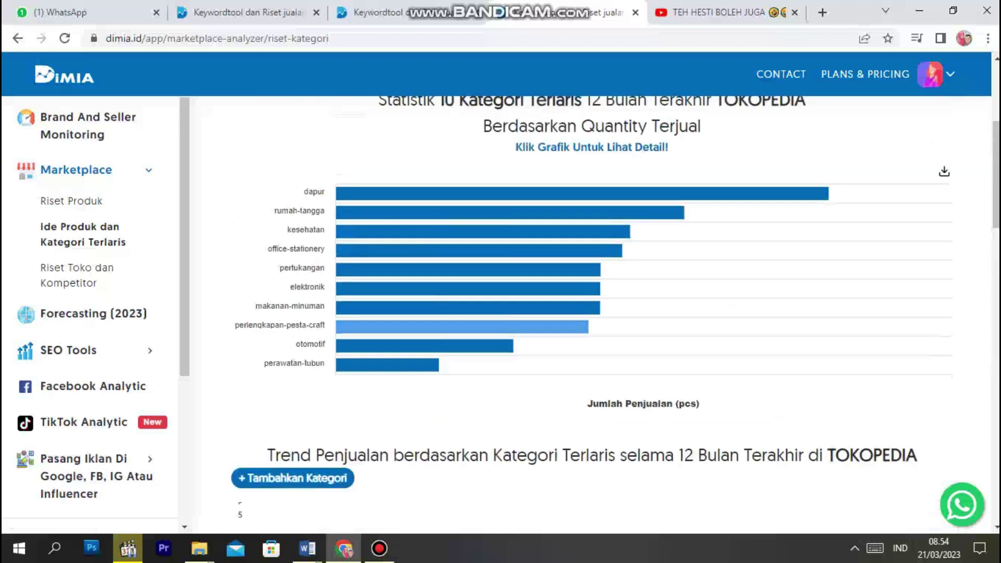
{"action": "scroll", "coordinate": [521, 285], "scroll_direction": "up", "scroll_amount": 2}
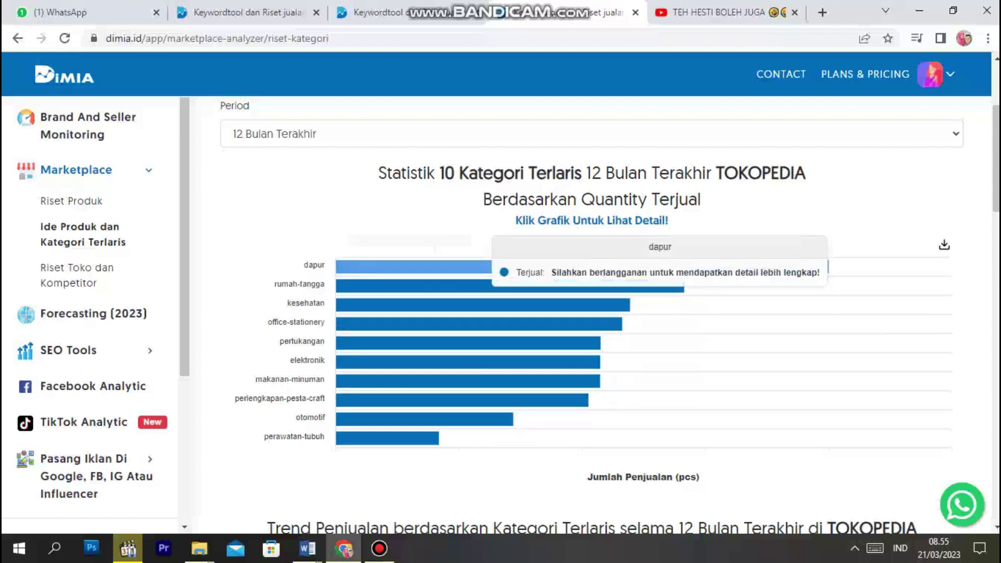
{"action": "left_click", "coordinate": [411, 266]}
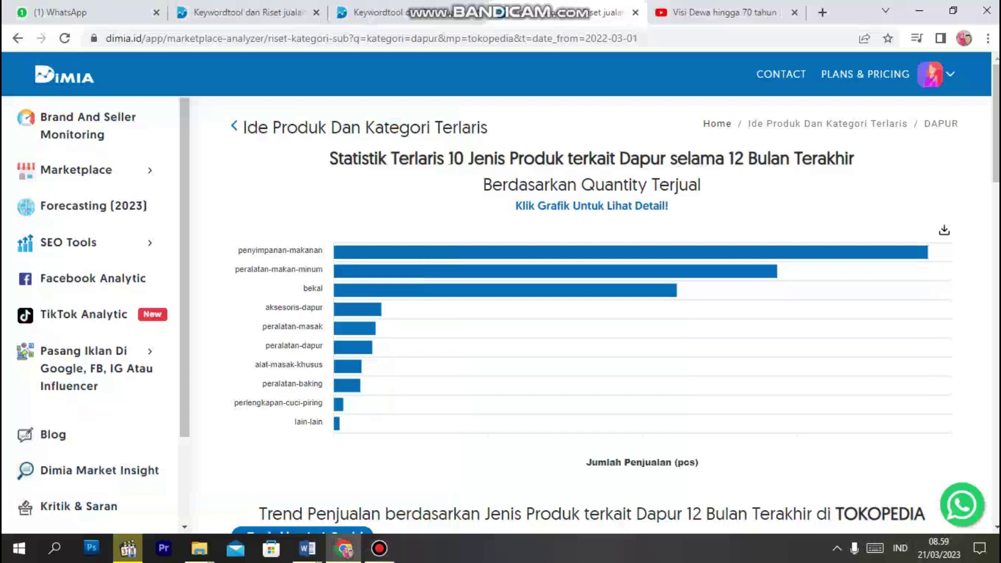
Drill down from the dapur chart into penyimpanan-makanan and open the details of its sealer-makanan product type.
{"action": "mouse_move", "coordinate": [608, 271]}
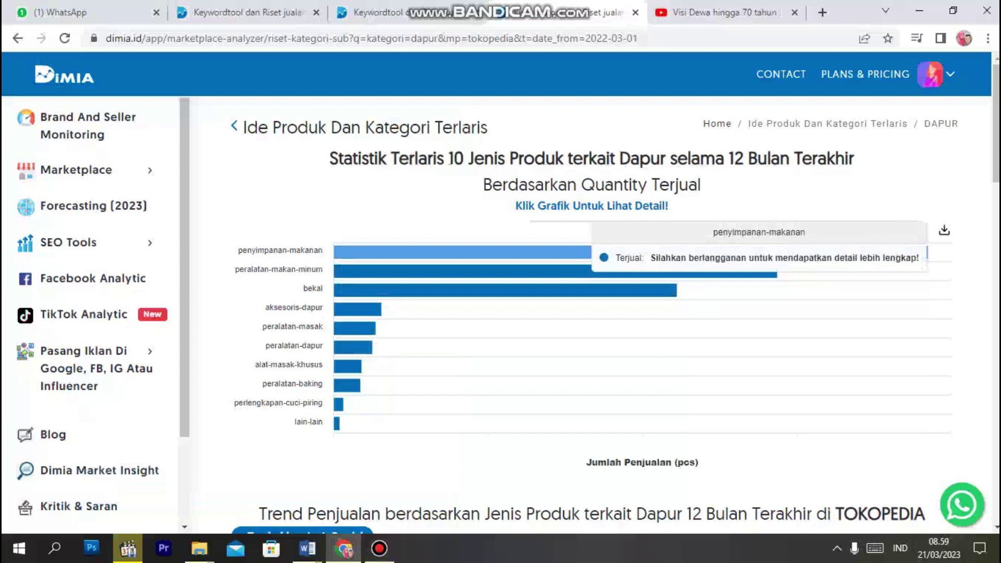
{"action": "left_click", "coordinate": [568, 252]}
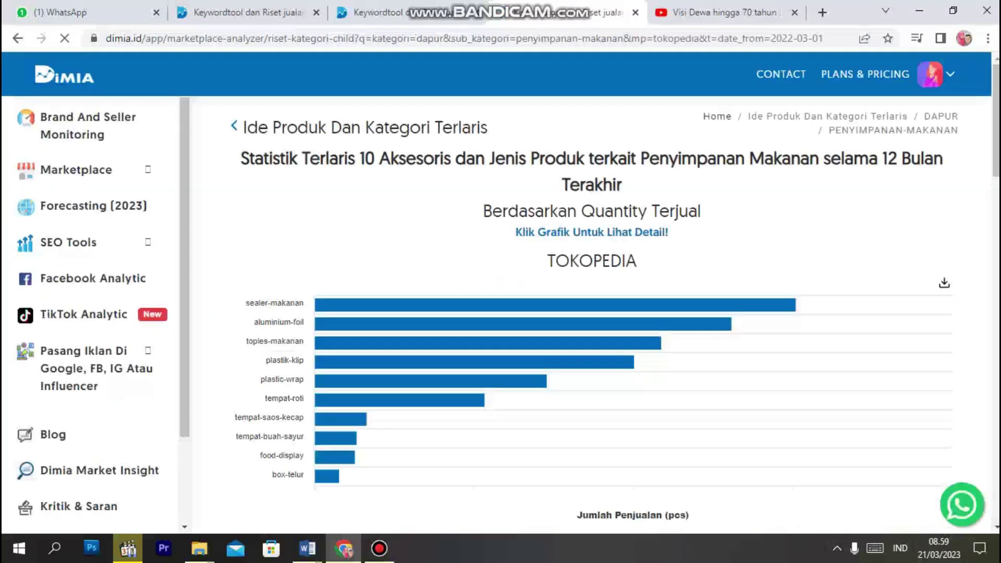
{"action": "scroll", "coordinate": [521, 292], "scroll_direction": "down", "scroll_amount": 1}
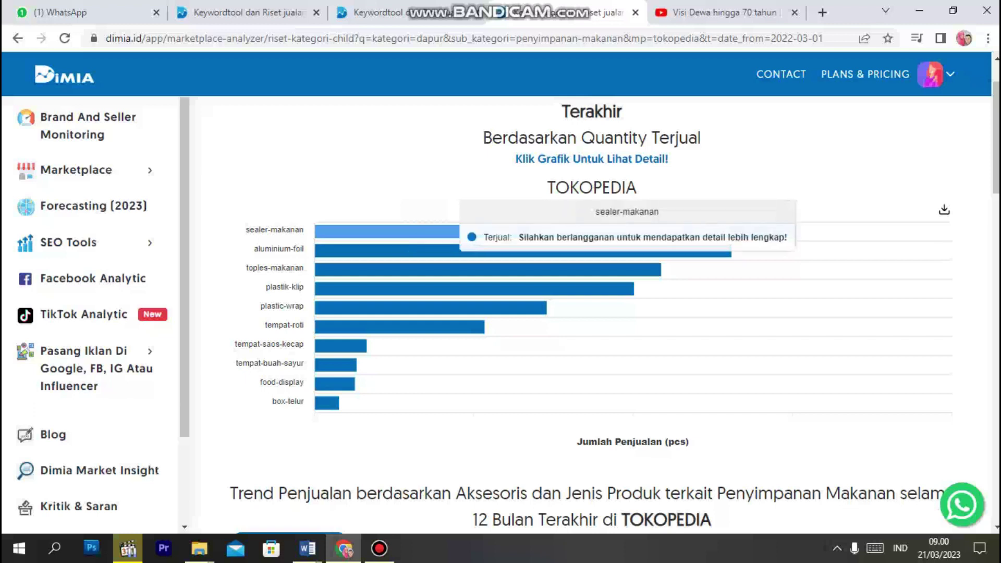
{"action": "left_click", "coordinate": [406, 230]}
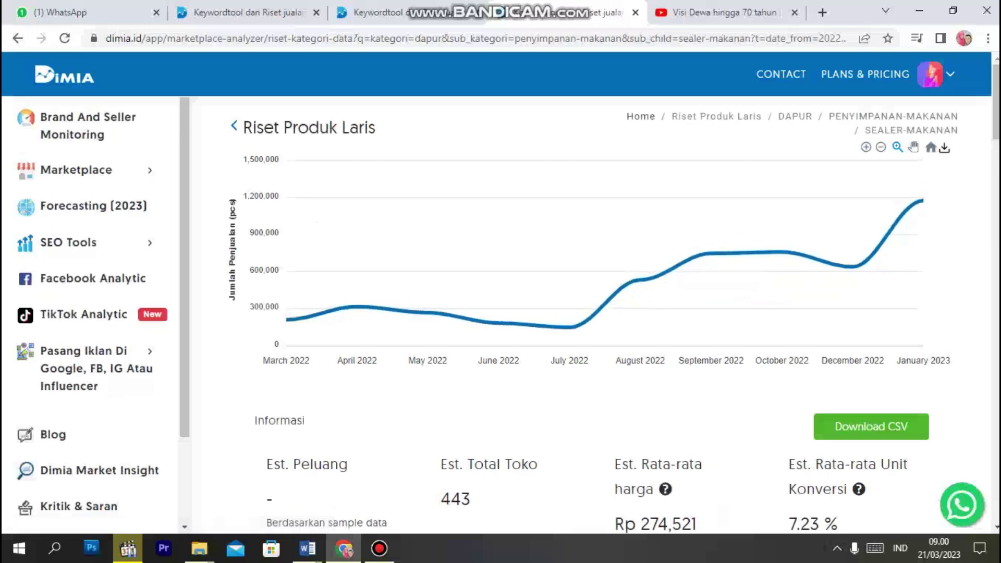
View the sealer-makanan sales trend and estimates, and highlight the category path from DAPUR to SEALER-MAKANAN.
{"action": "scroll", "coordinate": [500, 312], "scroll_direction": "down", "scroll_amount": 1}
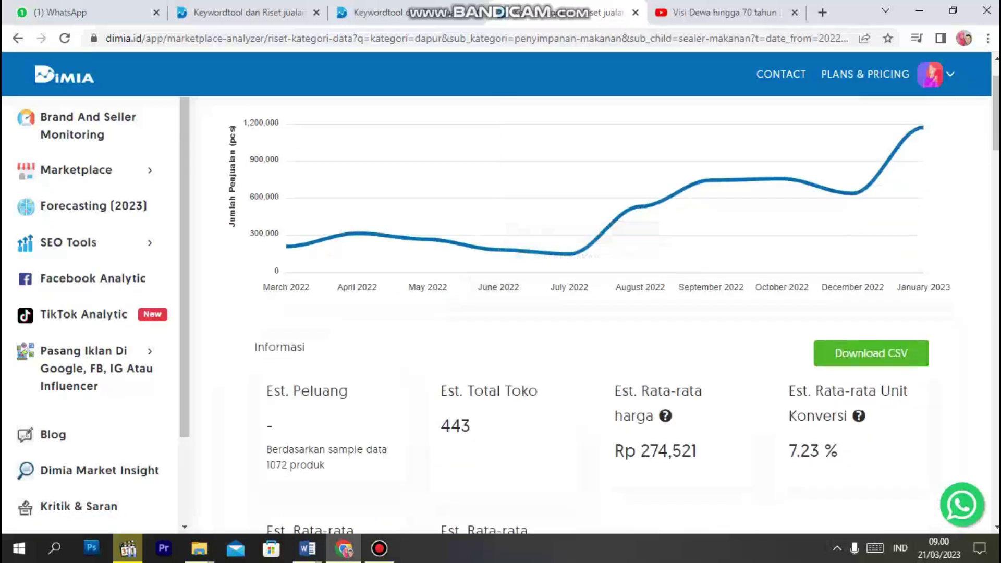
{"action": "scroll", "coordinate": [599, 261], "scroll_direction": "up", "scroll_amount": 1}
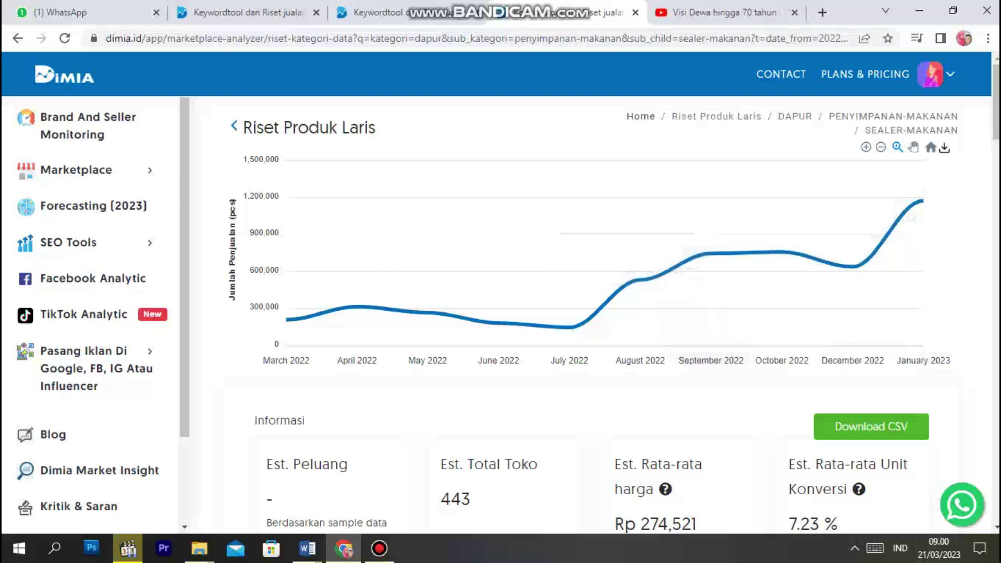
{"action": "left_click_drag", "start_coordinate": [776, 116], "coordinate": [958, 130]}
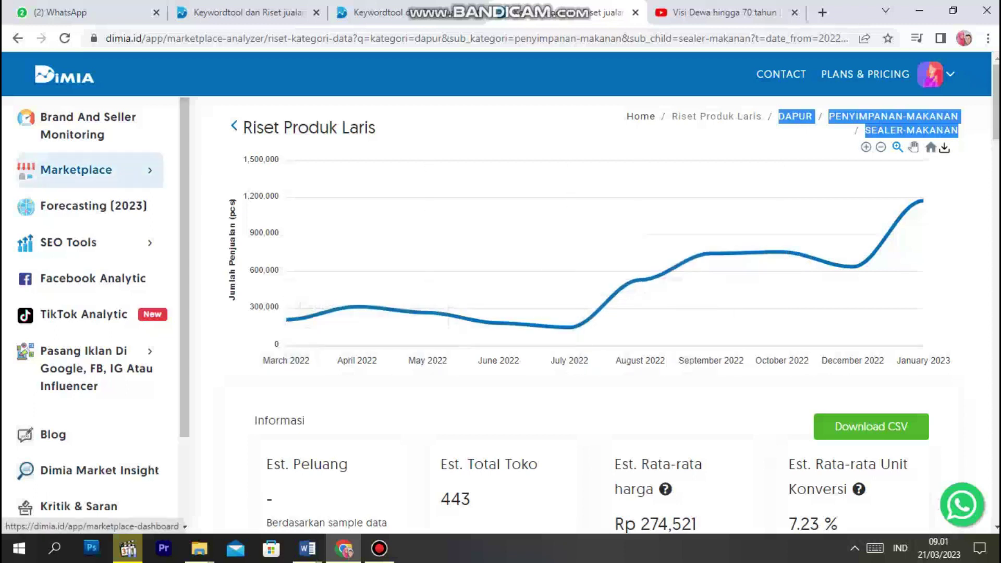
Open Riset Toko dan Kompetitor from the Marketplace dashboard and search for stores by the keyword "baju gamis".
{"action": "left_click", "coordinate": [76, 170]}
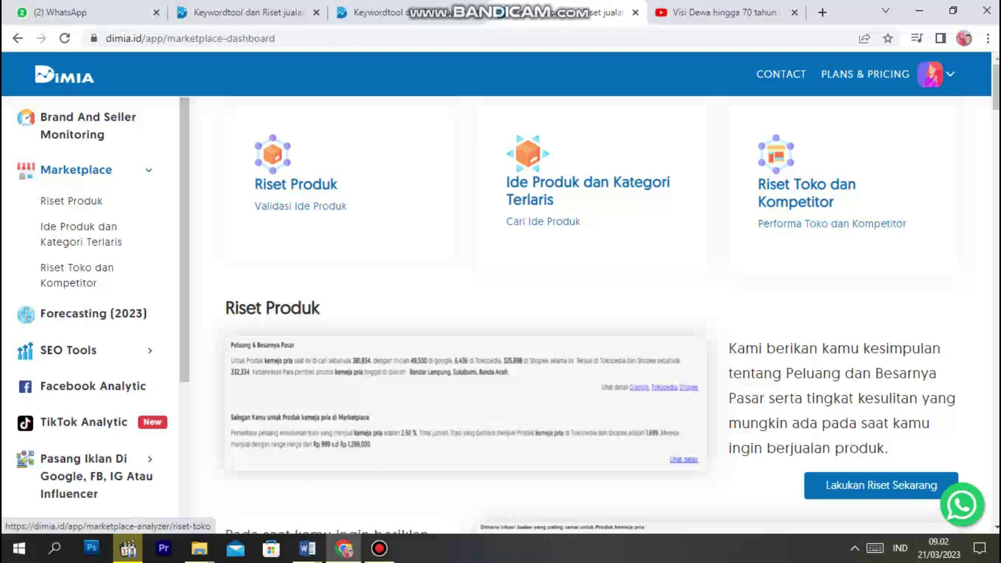
{"action": "left_click", "coordinate": [806, 193]}
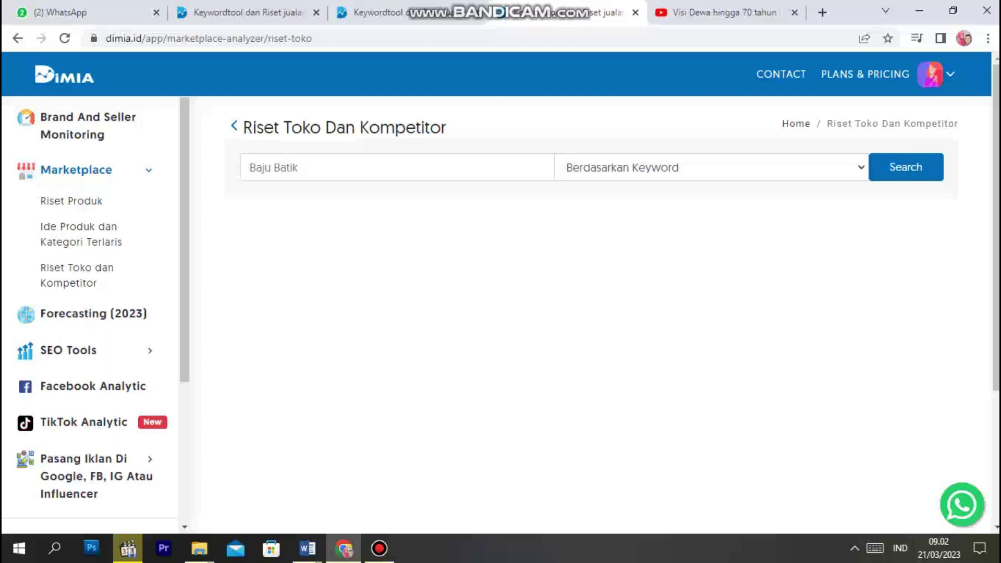
{"action": "double_click", "coordinate": [273, 168]}
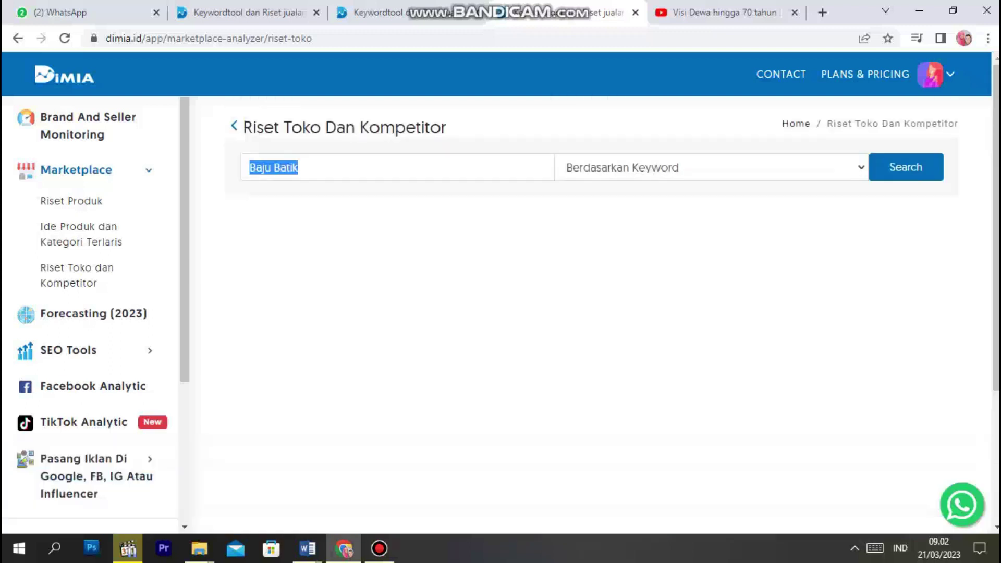
{"action": "left_click", "coordinate": [282, 168]}
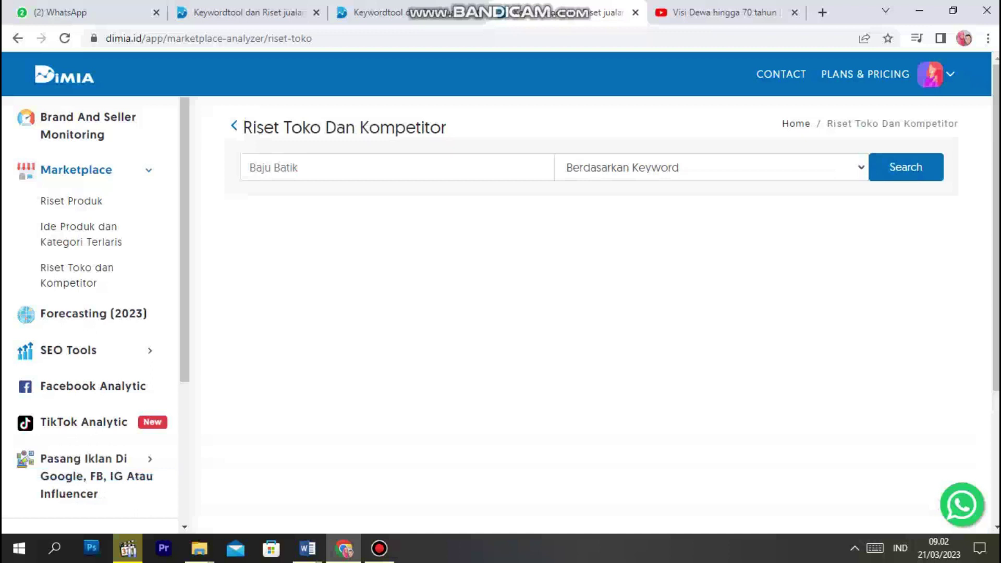
{"action": "left_click", "coordinate": [397, 167]}
{"action": "type", "text": "bati"}
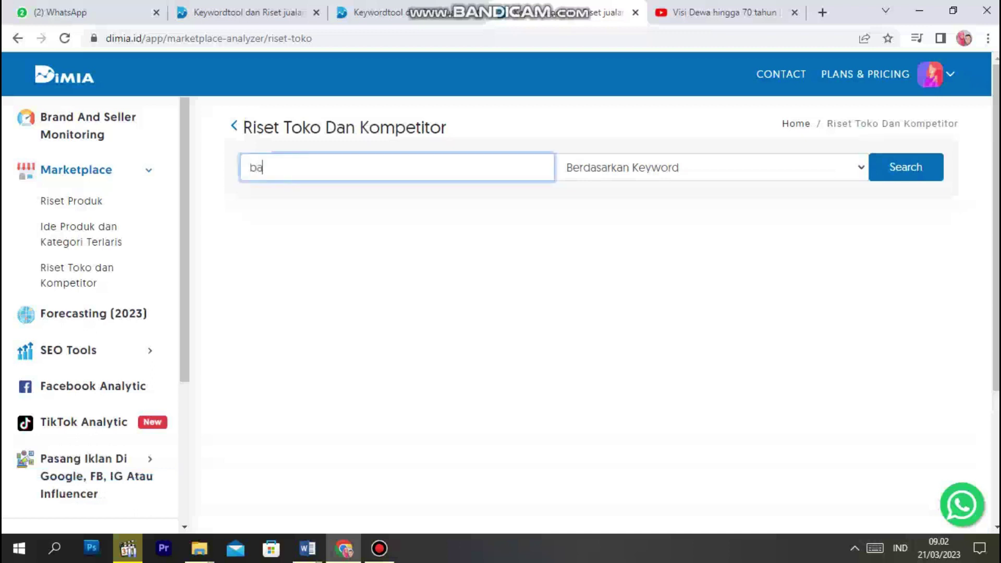
{"action": "key", "text": "BackSpace"}
{"action": "key", "text": "BackSpace"}
{"action": "type", "text": "ju gamis"}
{"action": "key", "text": "Return"}
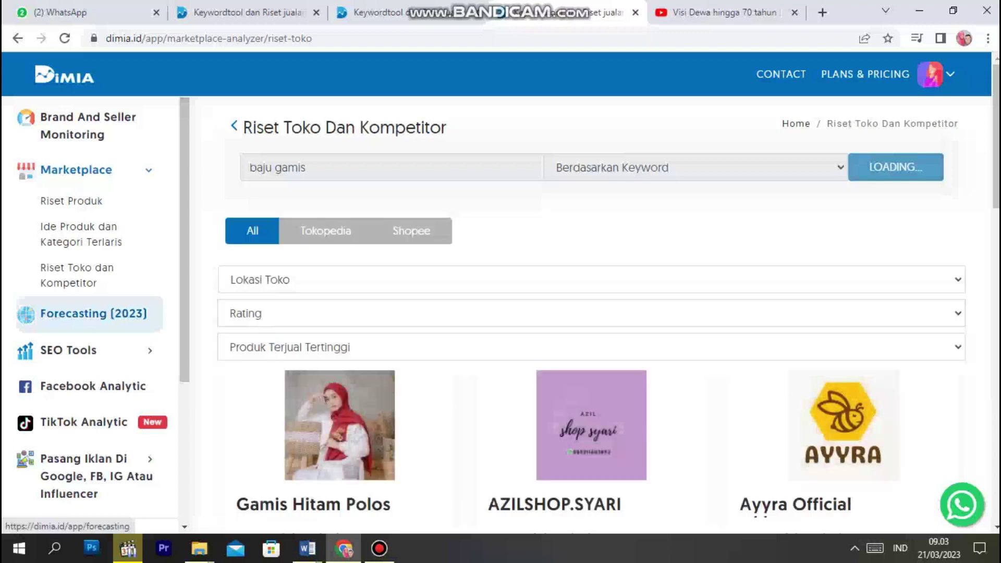
Look through the first baju gamis store cards, checking estimated products sold, platform, total products, followers, rating and city.
{"action": "scroll", "coordinate": [592, 313], "scroll_direction": "down", "scroll_amount": 3}
{"action": "scroll", "coordinate": [592, 313], "scroll_direction": "down", "scroll_amount": 5}
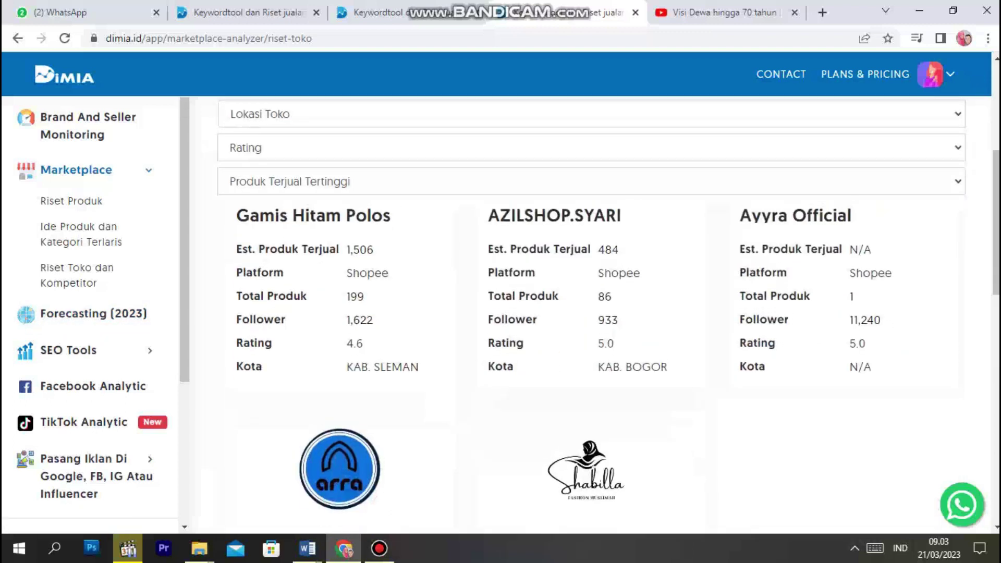
{"action": "scroll", "coordinate": [592, 251], "scroll_direction": "down", "scroll_amount": 3}
{"action": "scroll", "coordinate": [592, 250], "scroll_direction": "up", "scroll_amount": 3}
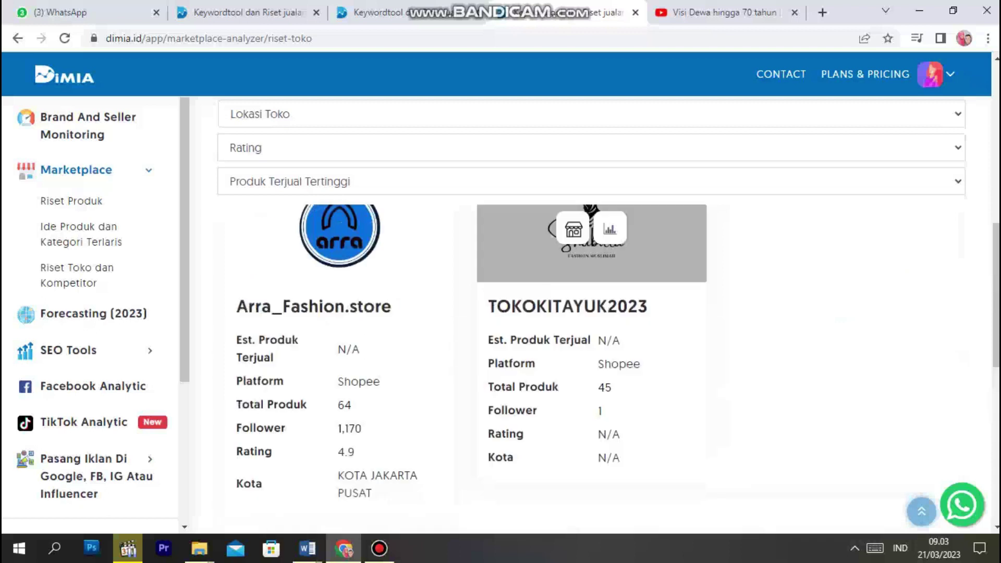
{"action": "scroll", "coordinate": [592, 250], "scroll_direction": "down", "scroll_amount": 7}
{"action": "scroll", "coordinate": [592, 245], "scroll_direction": "up", "scroll_amount": 6}
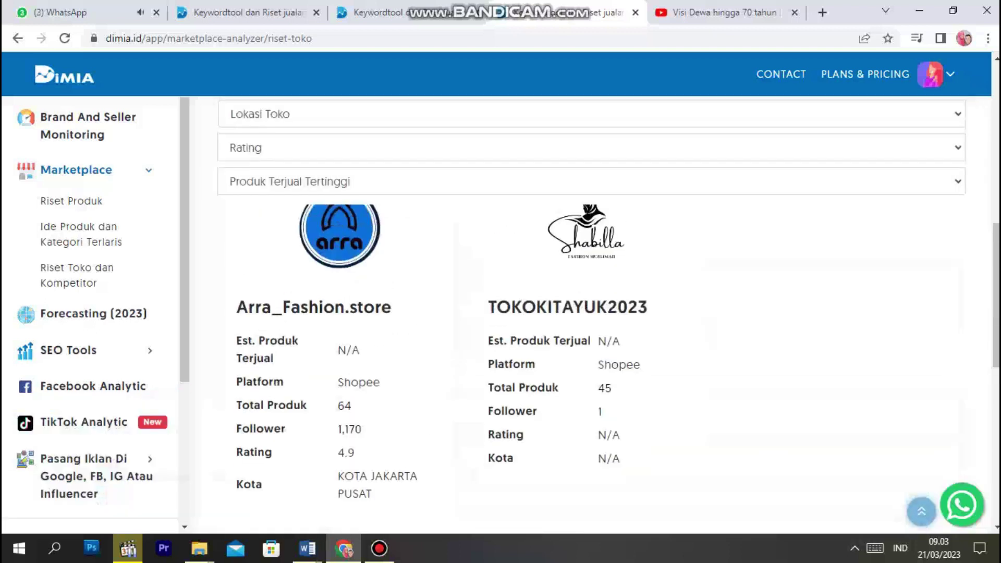
{"action": "scroll", "coordinate": [591, 245], "scroll_direction": "up", "scroll_amount": 5}
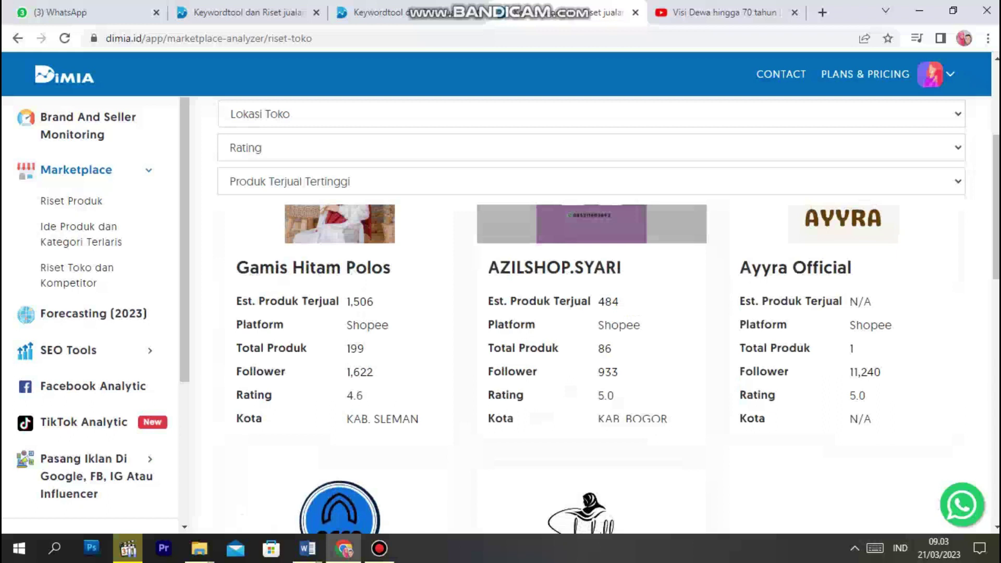
{"action": "scroll", "coordinate": [592, 245], "scroll_direction": "up", "scroll_amount": 1}
{"action": "scroll", "coordinate": [592, 245], "scroll_direction": "up", "scroll_amount": 3}
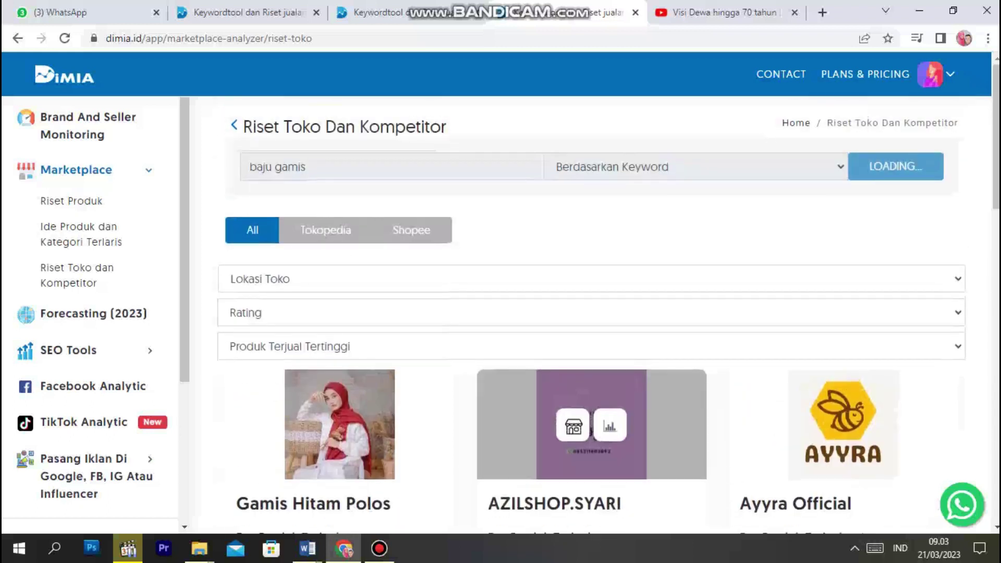
{"action": "scroll", "coordinate": [591, 244], "scroll_direction": "down", "scroll_amount": 4}
{"action": "scroll", "coordinate": [591, 245], "scroll_direction": "down", "scroll_amount": 6}
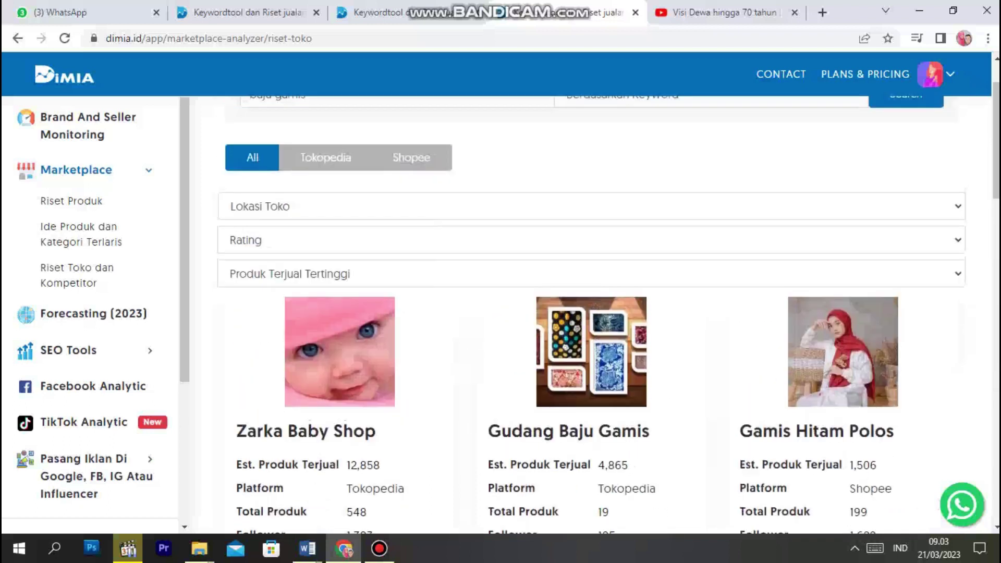
Review the combined Tokopedia and Shopee store cards to the end of the list and load more stores.
{"action": "scroll", "coordinate": [591, 313], "scroll_direction": "down", "scroll_amount": 2}
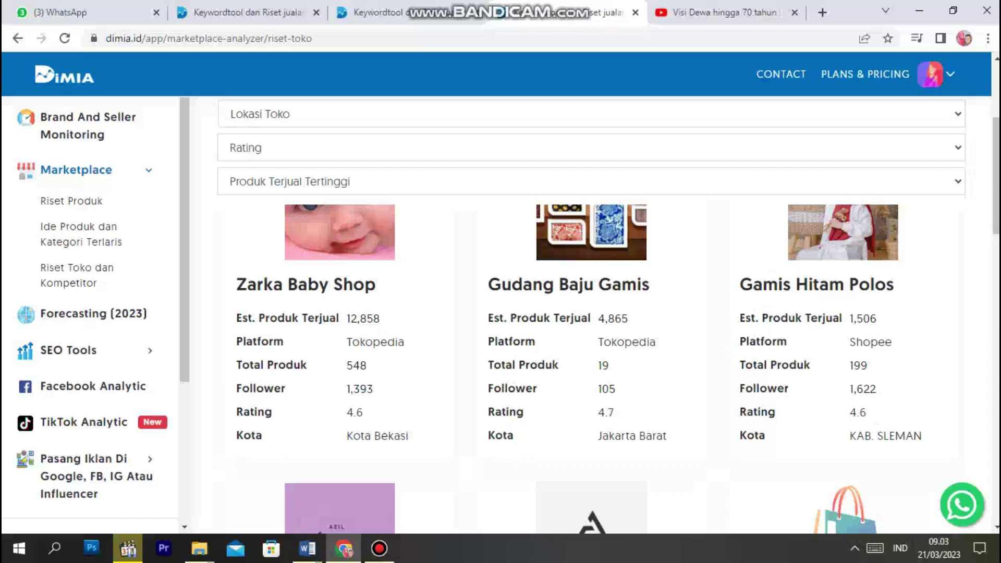
{"action": "scroll", "coordinate": [591, 312], "scroll_direction": "down", "scroll_amount": 4}
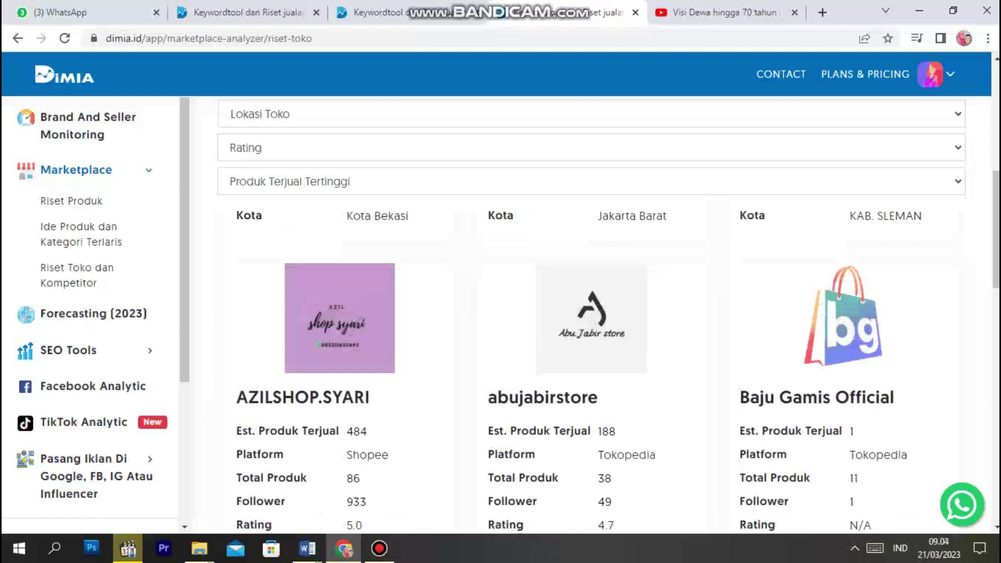
{"action": "scroll", "coordinate": [591, 339], "scroll_direction": "down", "scroll_amount": 10}
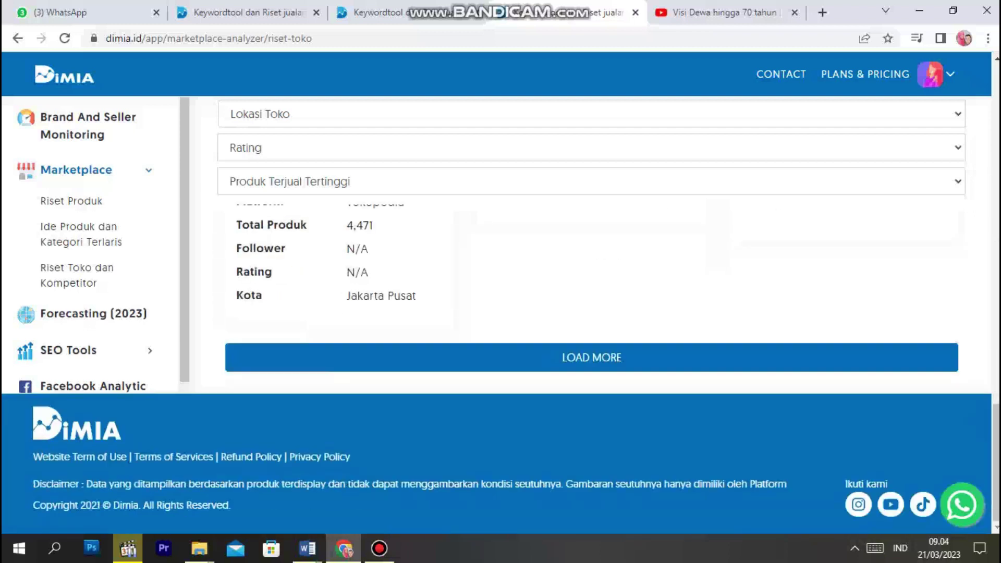
{"action": "left_click", "coordinate": [592, 357]}
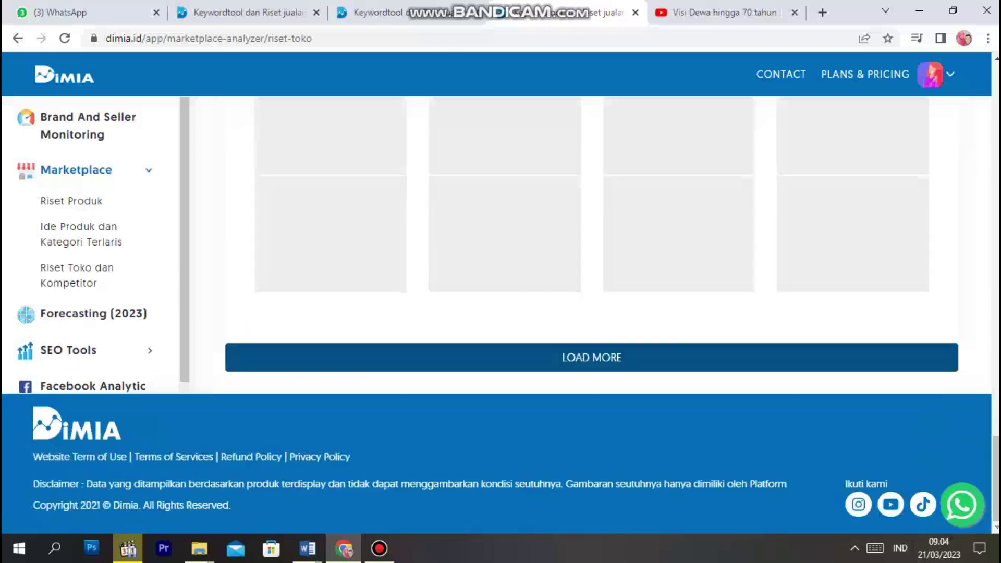
Examine the extended list of baju gamis stores, comparing their estimated products sold, followers, ratings and cities.
{"action": "scroll", "coordinate": [592, 357], "scroll_direction": "up", "scroll_amount": 4}
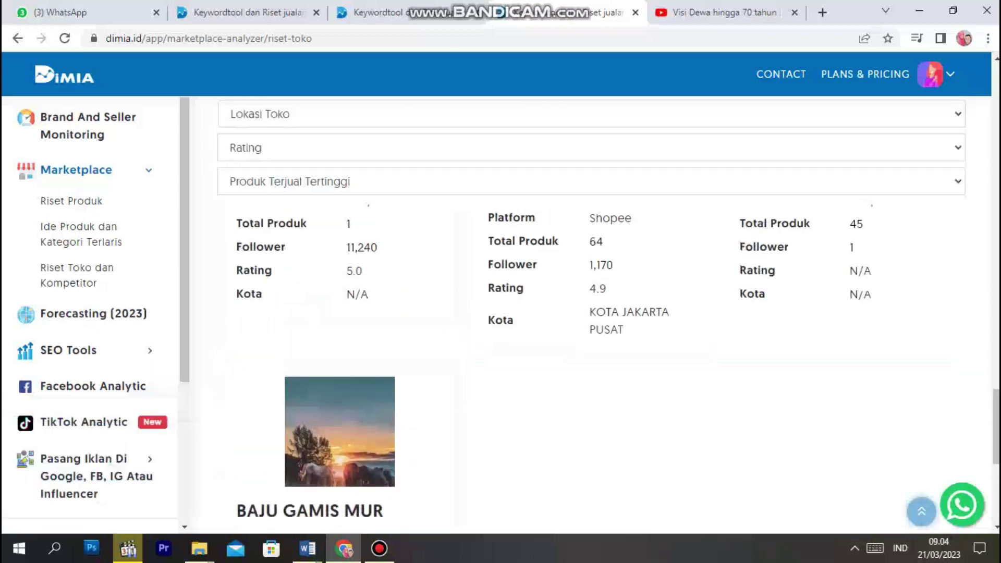
{"action": "scroll", "coordinate": [592, 321], "scroll_direction": "up", "scroll_amount": 7}
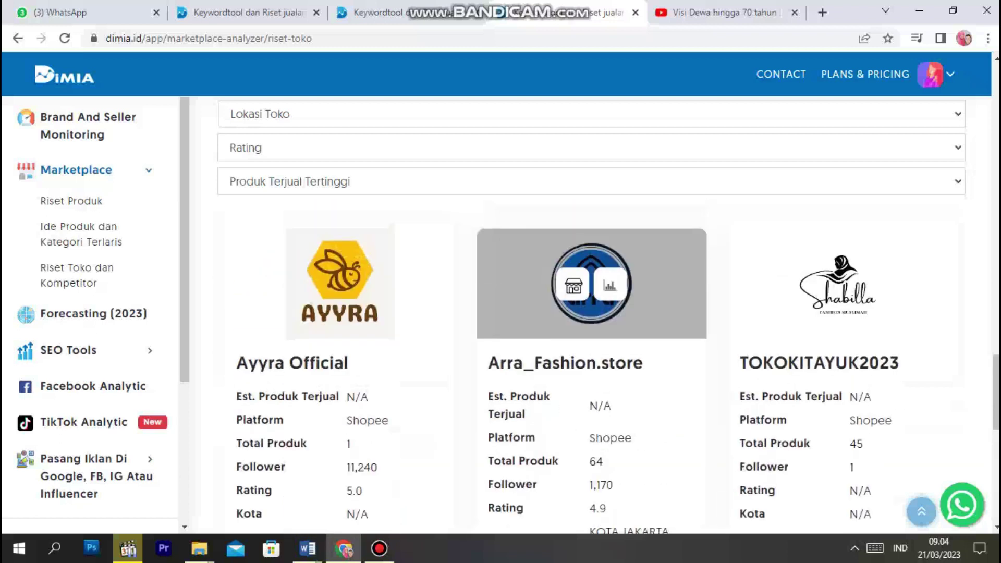
{"action": "scroll", "coordinate": [592, 281], "scroll_direction": "down", "scroll_amount": 3}
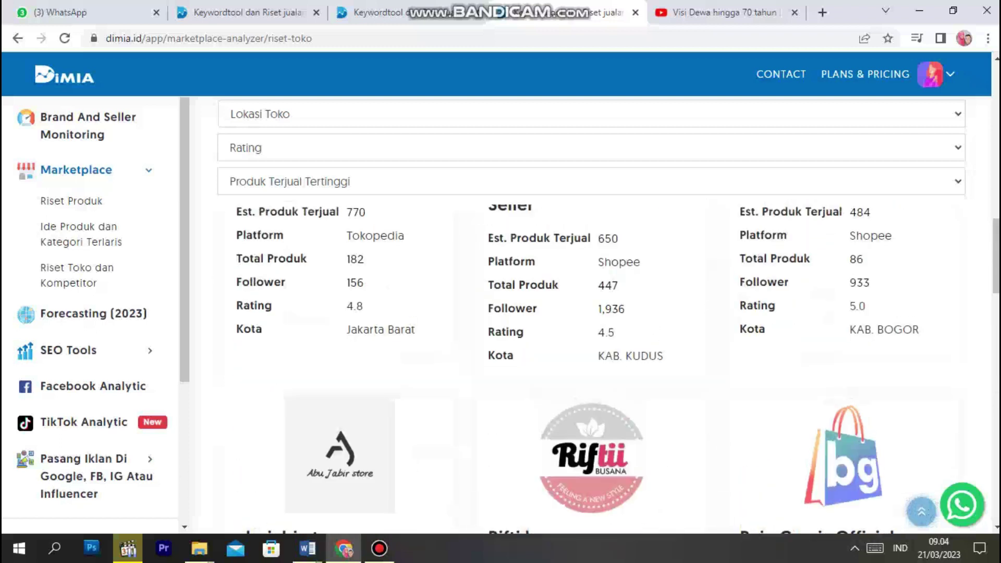
{"action": "scroll", "coordinate": [591, 312], "scroll_direction": "down", "scroll_amount": 4}
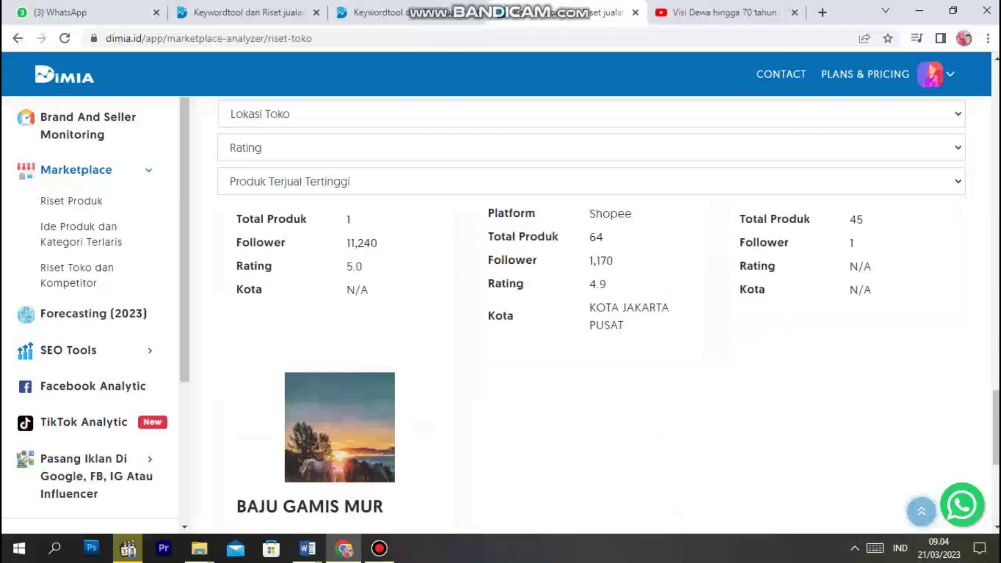
{"action": "scroll", "coordinate": [592, 313], "scroll_direction": "down", "scroll_amount": 5}
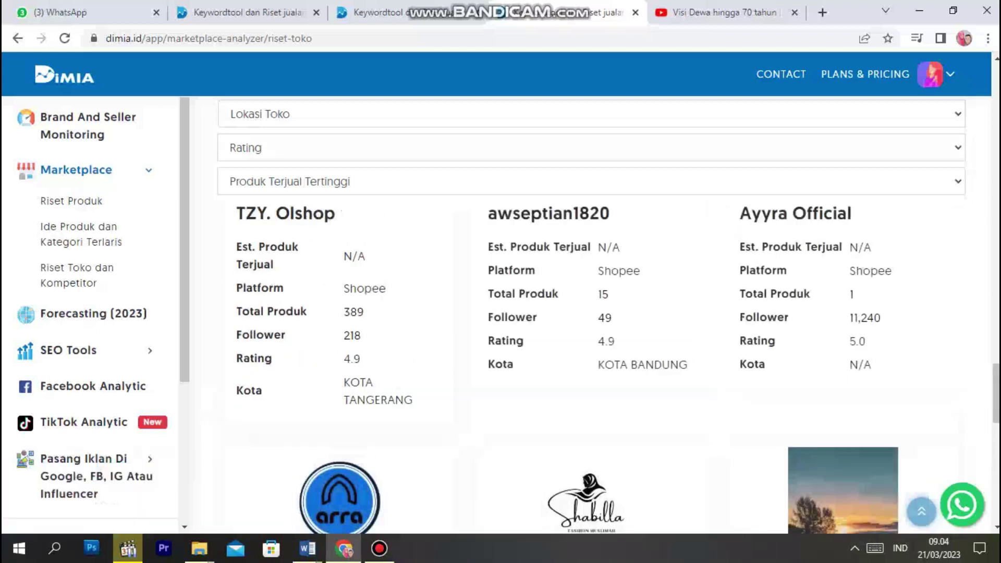
{"action": "scroll", "coordinate": [592, 313], "scroll_direction": "down", "scroll_amount": 8}
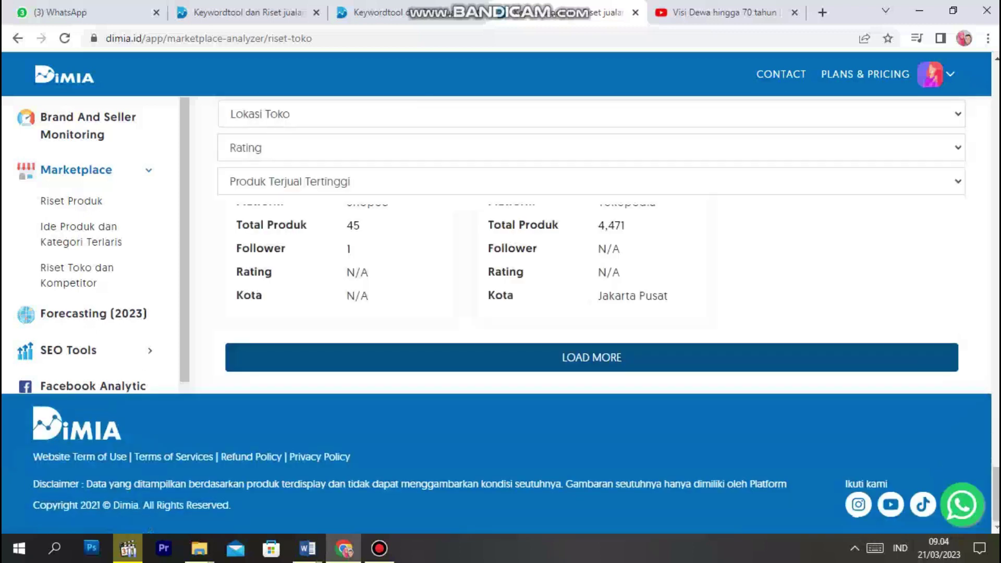
{"action": "scroll", "coordinate": [591, 286], "scroll_direction": "up", "scroll_amount": 4}
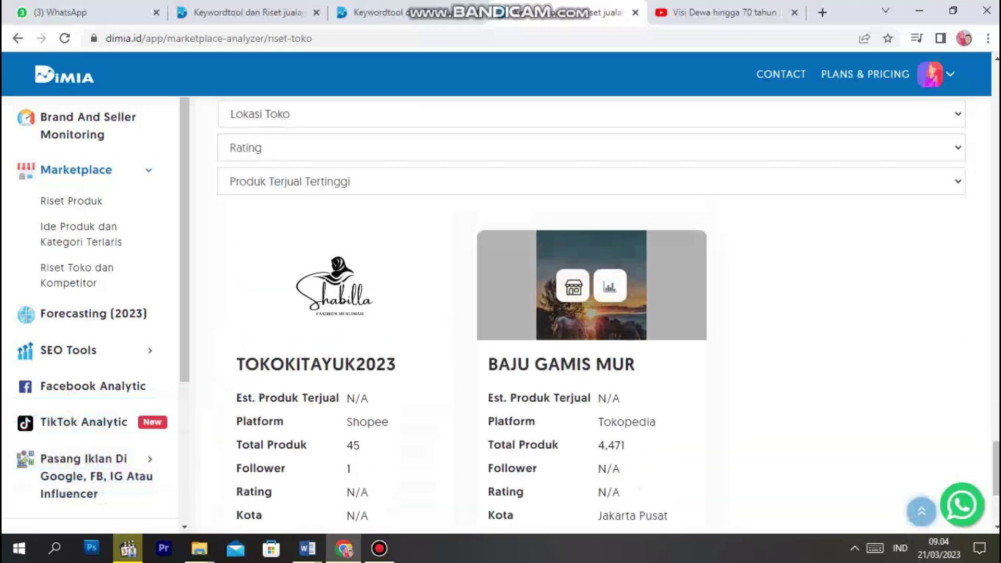
{"action": "scroll", "coordinate": [334, 312], "scroll_direction": "up", "scroll_amount": 2}
{"action": "scroll", "coordinate": [334, 313], "scroll_direction": "down", "scroll_amount": 4}
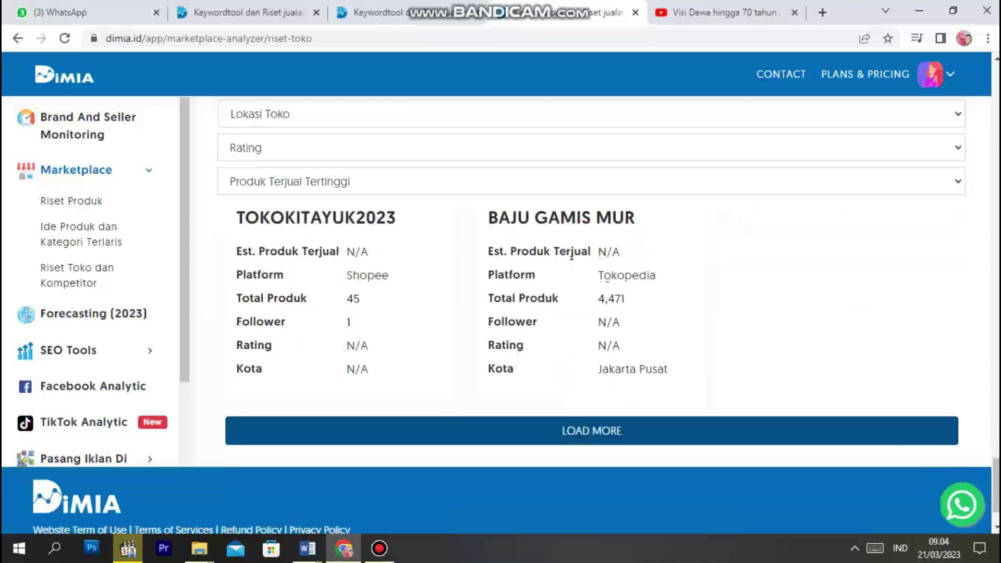
{"action": "left_click_drag", "start_coordinate": [236, 251], "coordinate": [369, 252]}
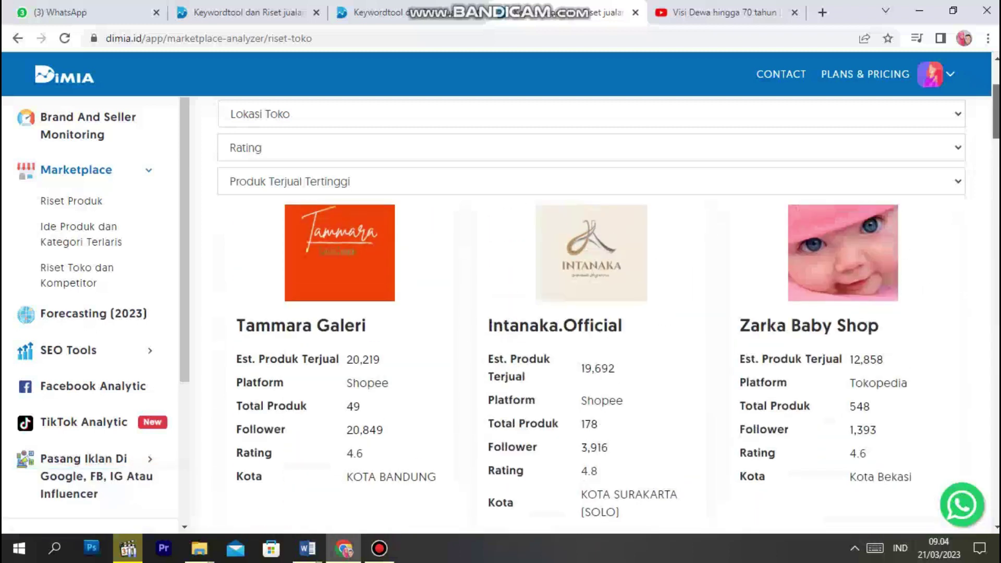
Examine the Tammara Galeri store card, focusing on its estimated products sold and platform.
{"action": "scroll", "coordinate": [592, 313], "scroll_direction": "up", "scroll_amount": 3}
{"action": "scroll", "coordinate": [236, 286], "scroll_direction": "down", "scroll_amount": 3}
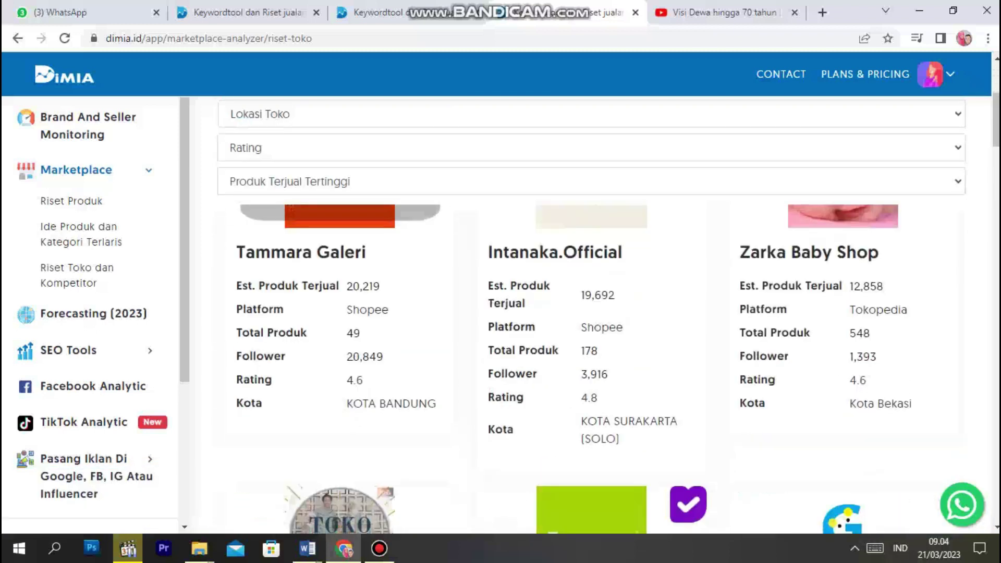
{"action": "left_click_drag", "start_coordinate": [236, 286], "coordinate": [389, 311]}
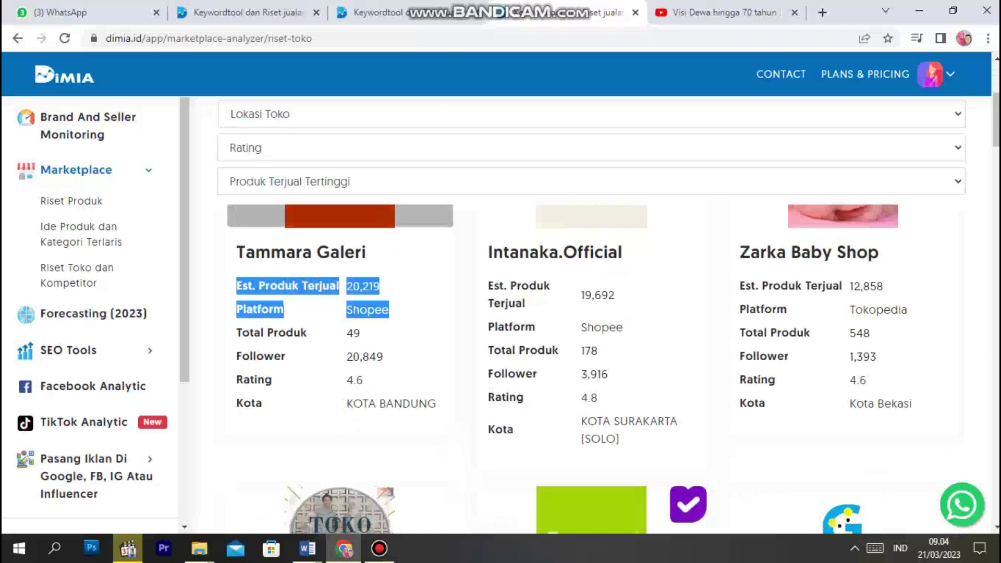
{"action": "left_click", "coordinate": [396, 313]}
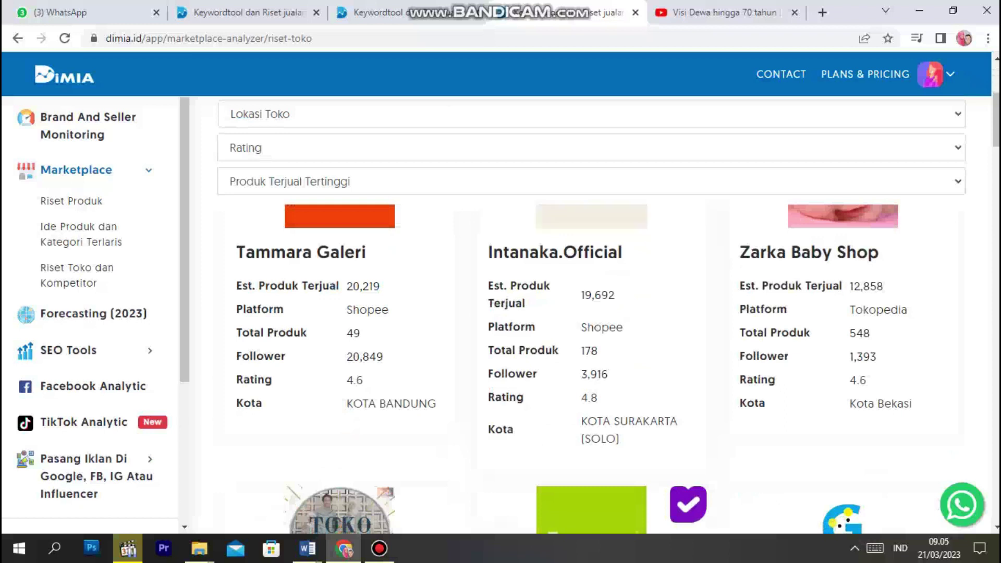
{"action": "scroll", "coordinate": [591, 312], "scroll_direction": "up", "scroll_amount": 3}
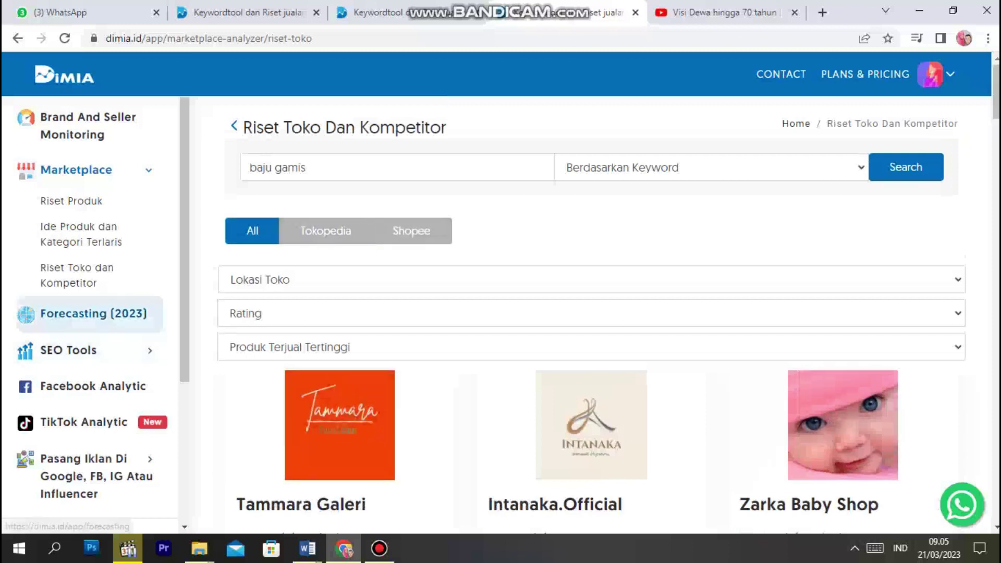
View the Forecasting (2023) category prediction page and open Keyword Overview under SEO Tools.
{"action": "left_click", "coordinate": [94, 313]}
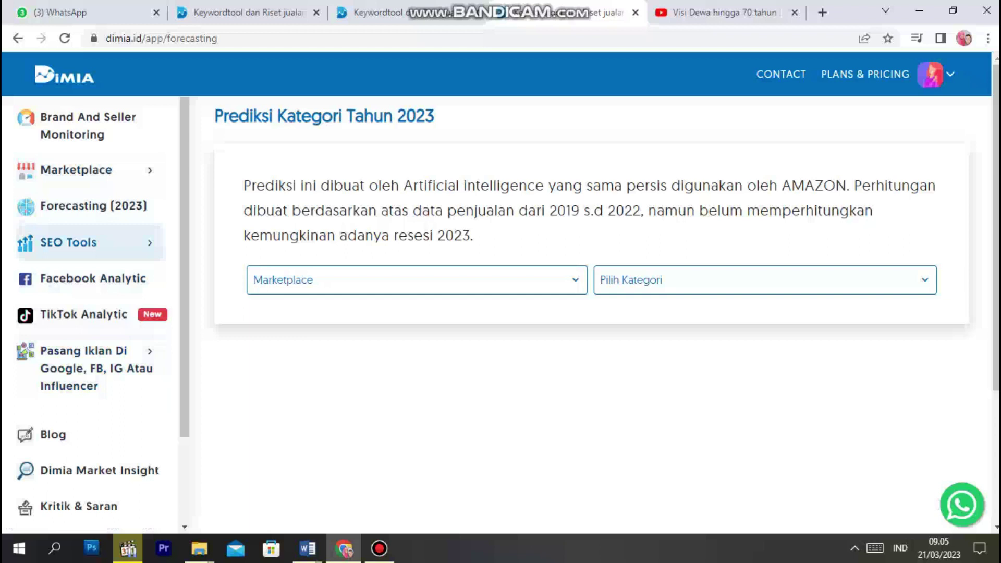
{"action": "left_click", "coordinate": [89, 242]}
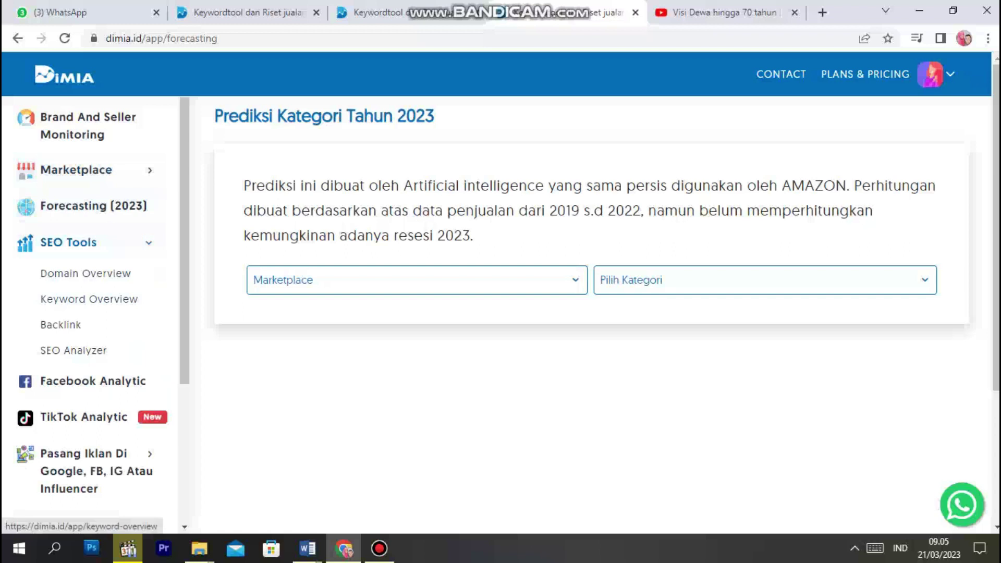
{"action": "left_click", "coordinate": [89, 299]}
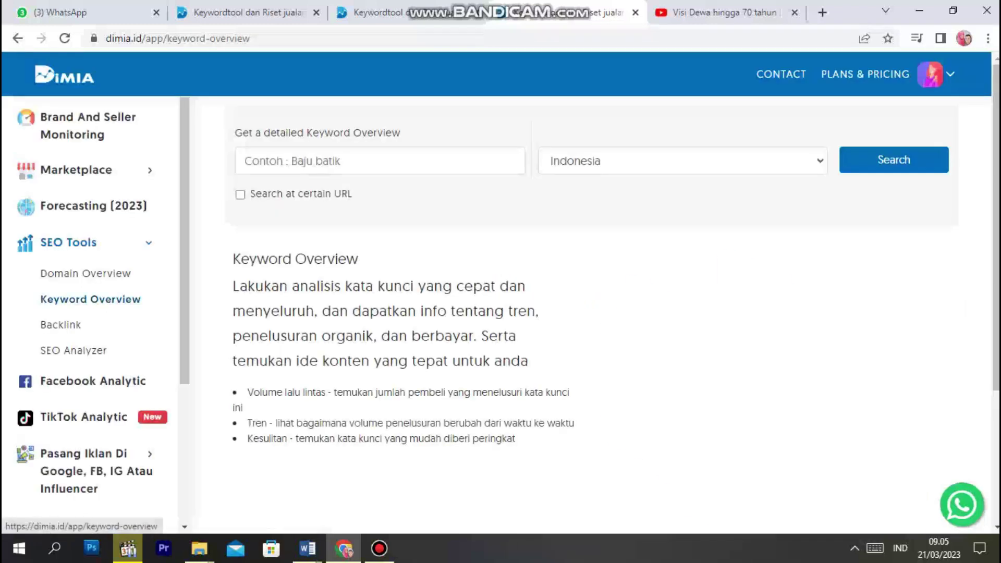
Get the keyword overview for "baju gamis" with Indonesia as the country.
{"action": "left_click", "coordinate": [379, 161]}
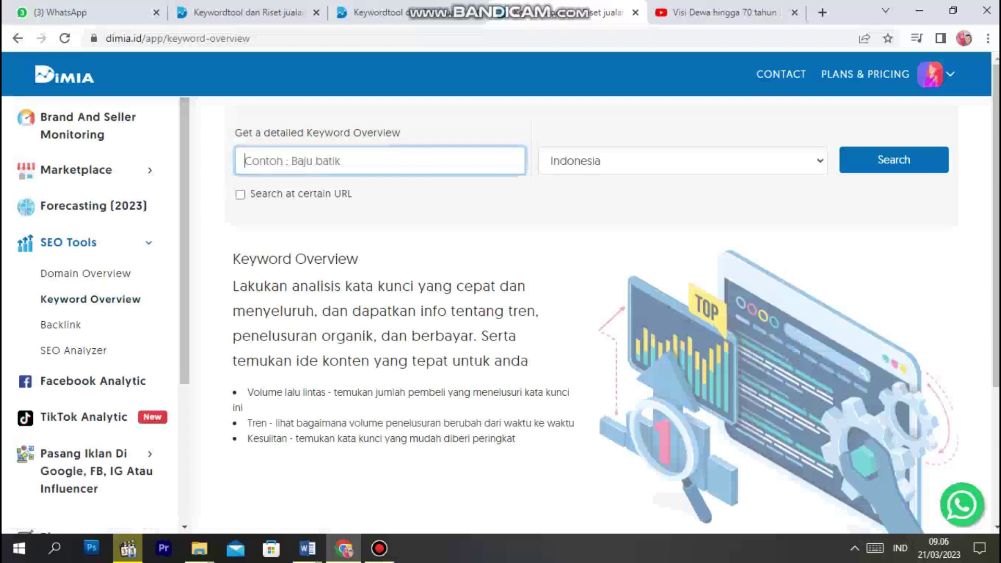
{"action": "type", "text": "batu"}
{"action": "key", "text": "BackSpace"}
{"action": "key", "text": "BackSpace"}
{"action": "type", "text": "ju gamis"}
{"action": "key", "text": "Return"}
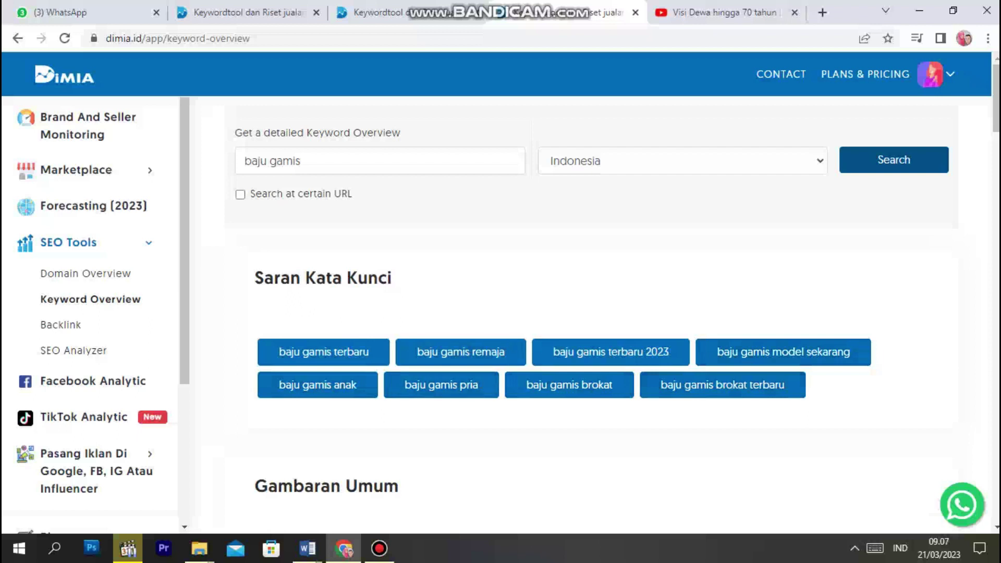
{"action": "left_click", "coordinate": [379, 548]}
{"action": "left_click", "coordinate": [379, 548]}
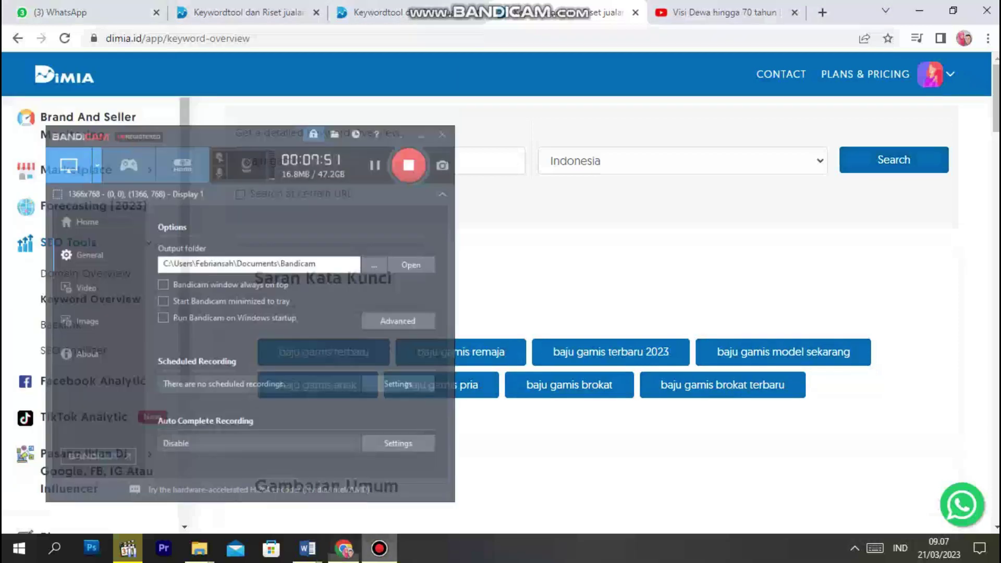
Switch to the Word document Modul-Digital-Marketing (6) (1), maximize it and select the six group tasks under 1.3 Tugas.
{"action": "mouse_move", "coordinate": [307, 548]}
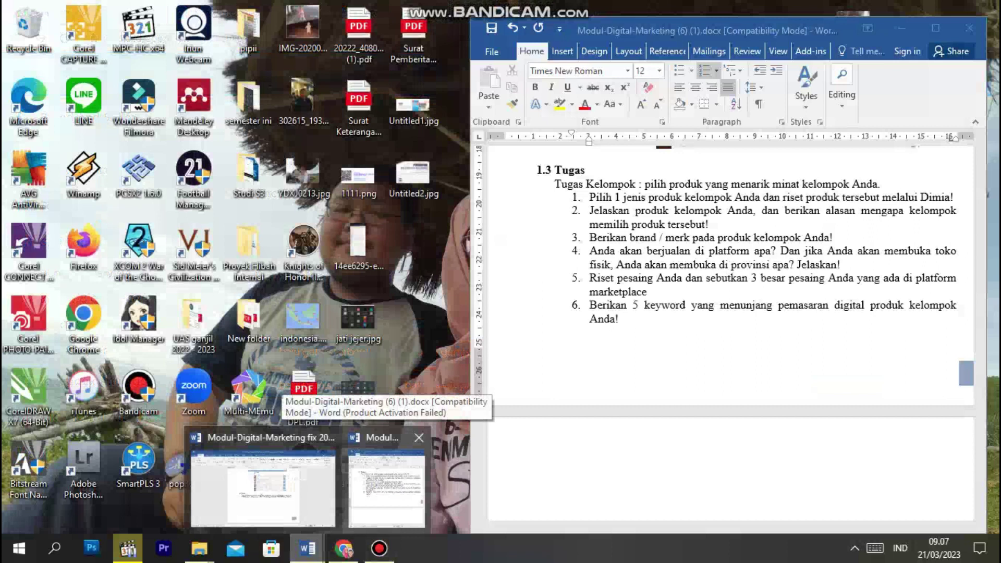
{"action": "left_click", "coordinate": [387, 487]}
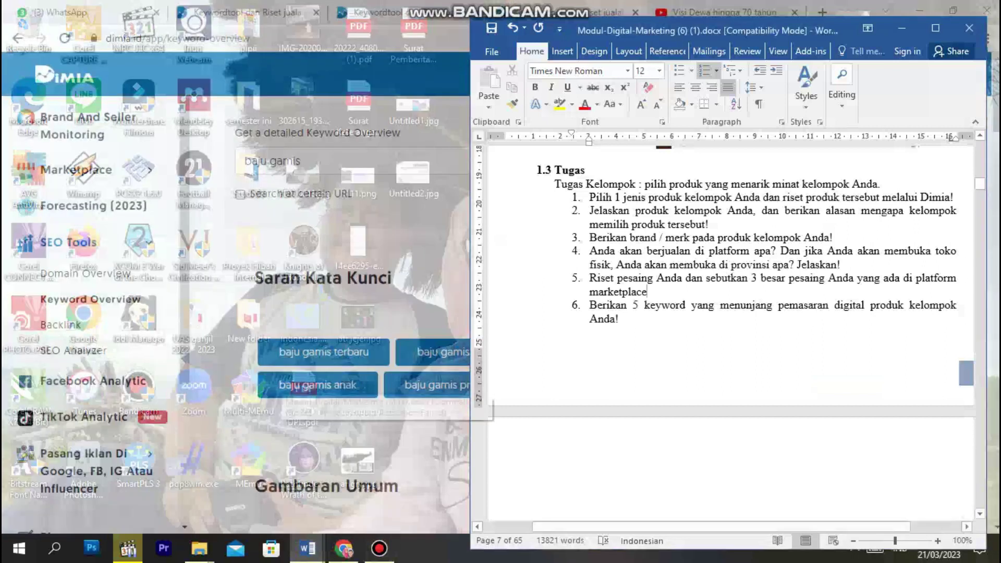
{"action": "left_click", "coordinate": [935, 28]}
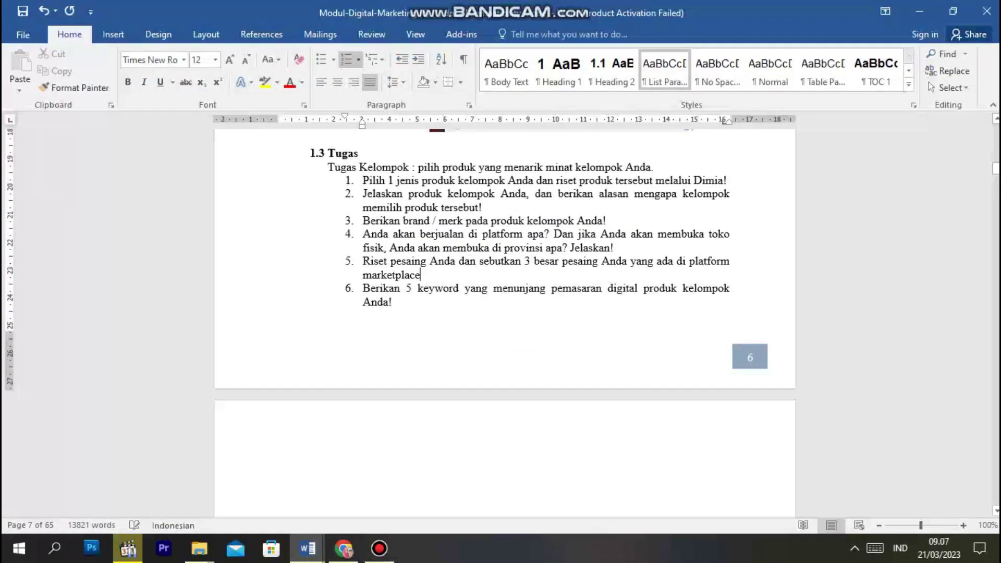
{"action": "scroll", "coordinate": [505, 292], "scroll_direction": "up", "scroll_amount": 1}
{"action": "left_click_drag", "start_coordinate": [363, 250], "coordinate": [399, 372]}
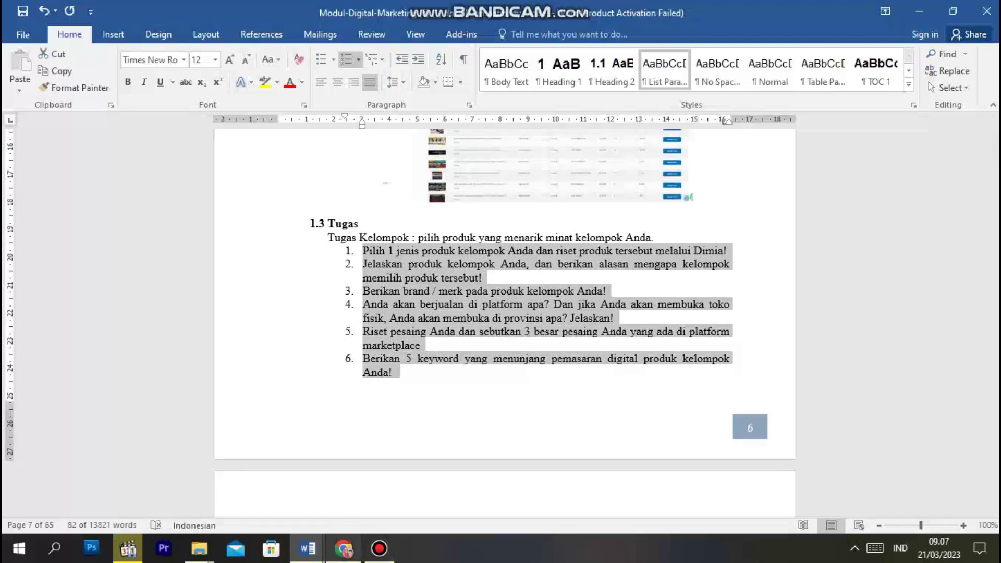
Return to Dimia in Chrome, open Ide Produk dan Kategori Terlaris and examine Tokopedia's ten best-selling categories over 12 months.
{"action": "left_click", "coordinate": [344, 549]}
{"action": "left_click", "coordinate": [76, 169]}
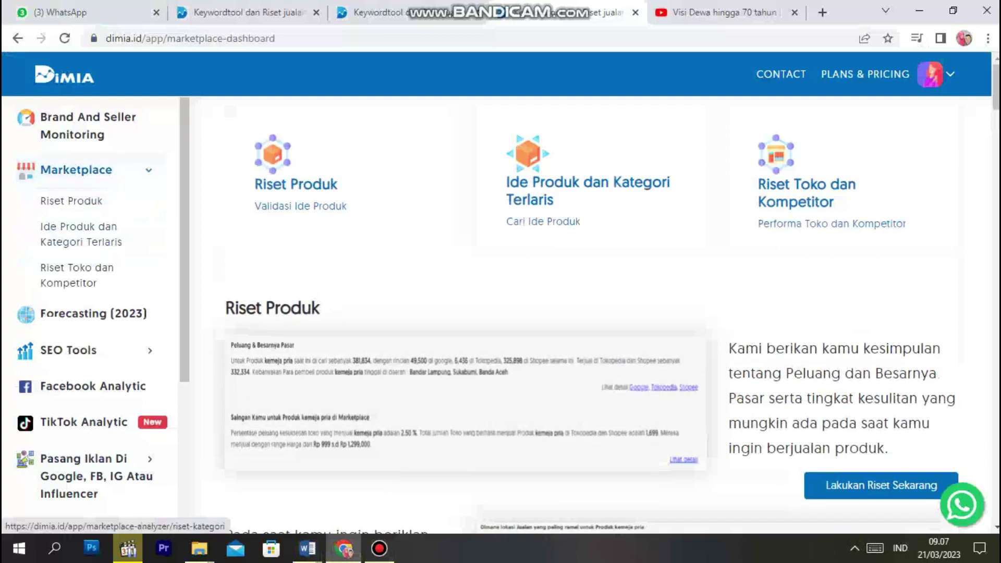
{"action": "left_click", "coordinate": [81, 234]}
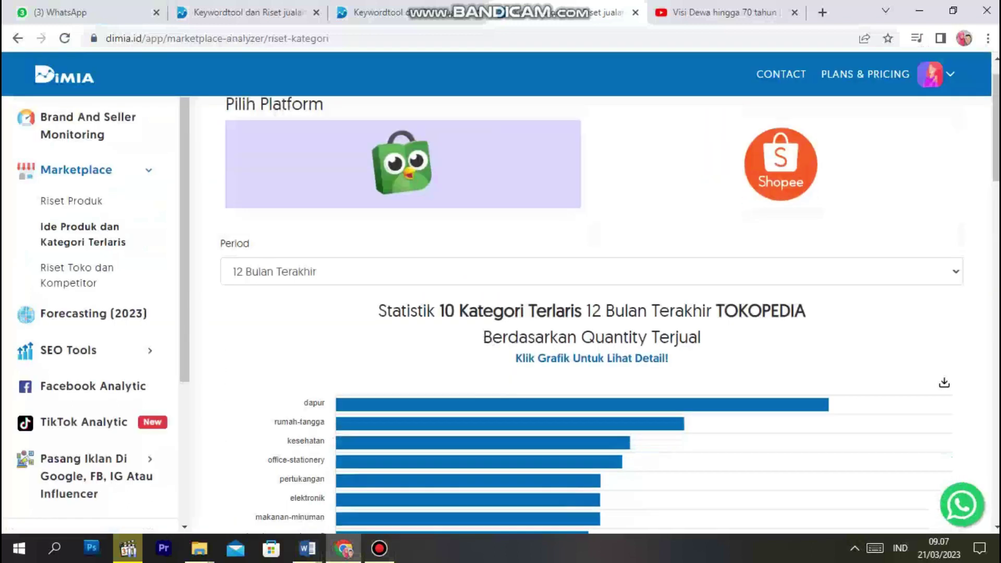
{"action": "scroll", "coordinate": [522, 324], "scroll_direction": "down", "scroll_amount": 3}
{"action": "scroll", "coordinate": [521, 323], "scroll_direction": "up", "scroll_amount": 1}
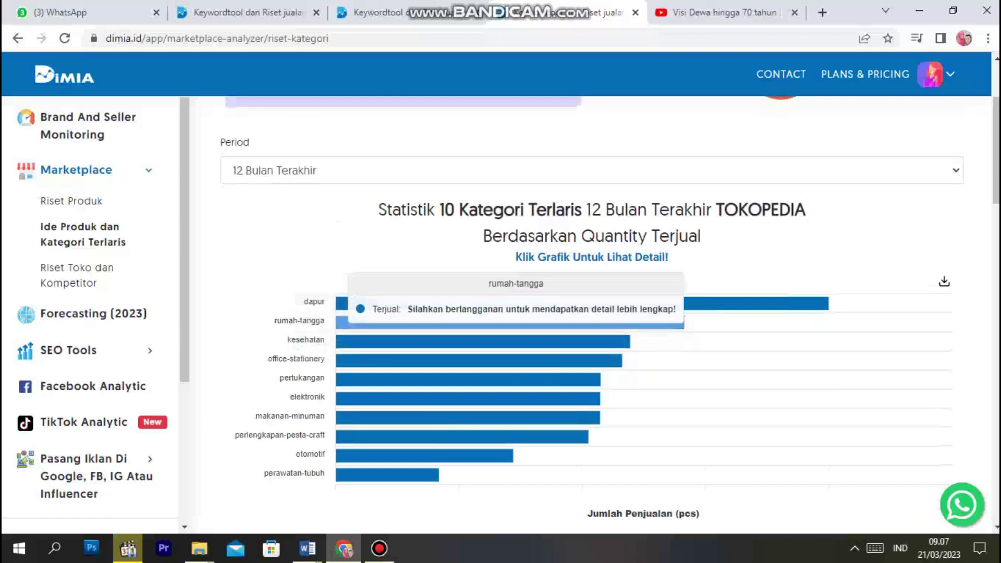
{"action": "scroll", "coordinate": [573, 417], "scroll_direction": "down", "scroll_amount": 4}
{"action": "scroll", "coordinate": [573, 417], "scroll_direction": "up", "scroll_amount": 4}
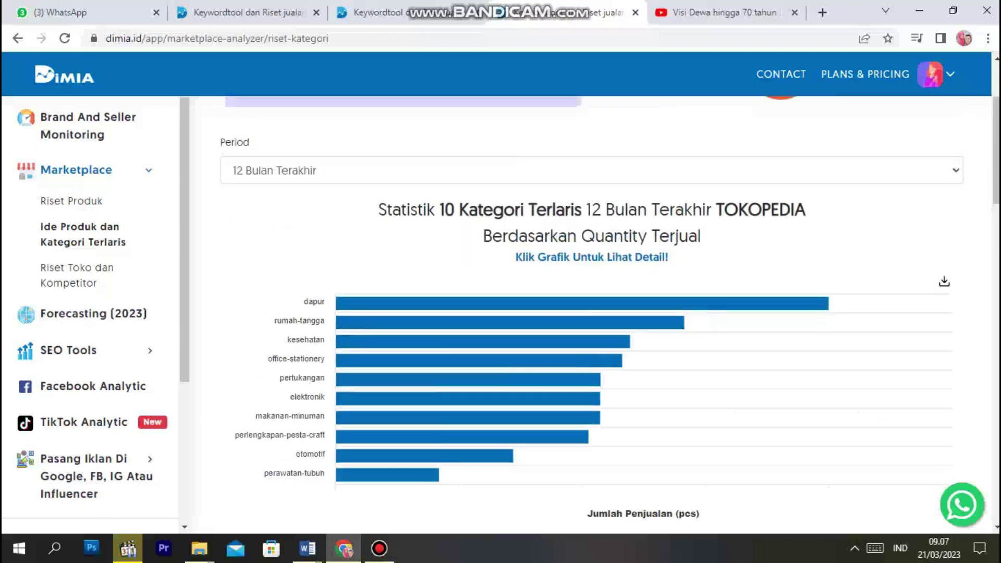
{"action": "scroll", "coordinate": [469, 411], "scroll_direction": "up", "scroll_amount": 1}
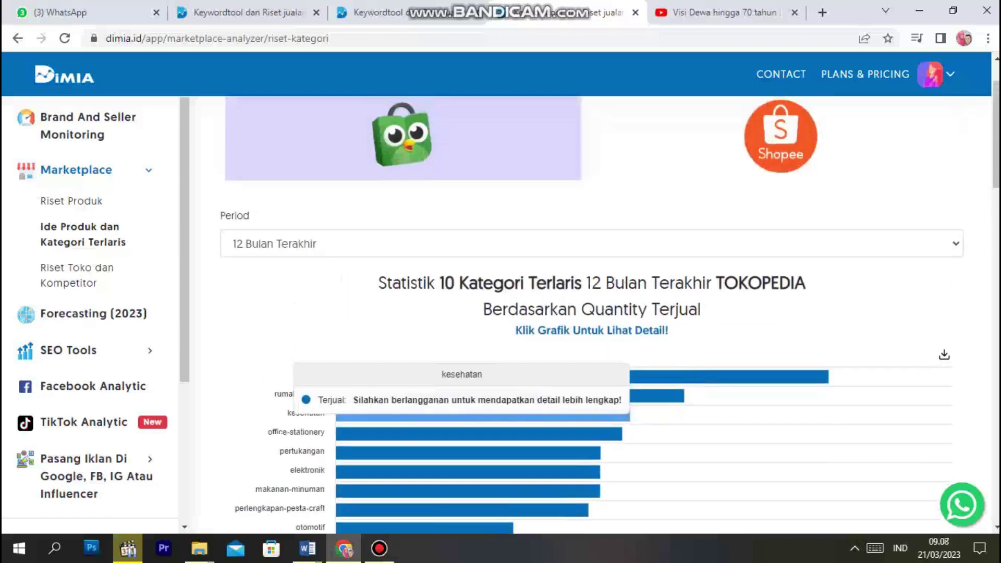
Change the platform to Shopee and view its ten best-selling categories for the last 12 months.
{"action": "scroll", "coordinate": [469, 411], "scroll_direction": "up", "scroll_amount": 1}
{"action": "left_click", "coordinate": [780, 209]}
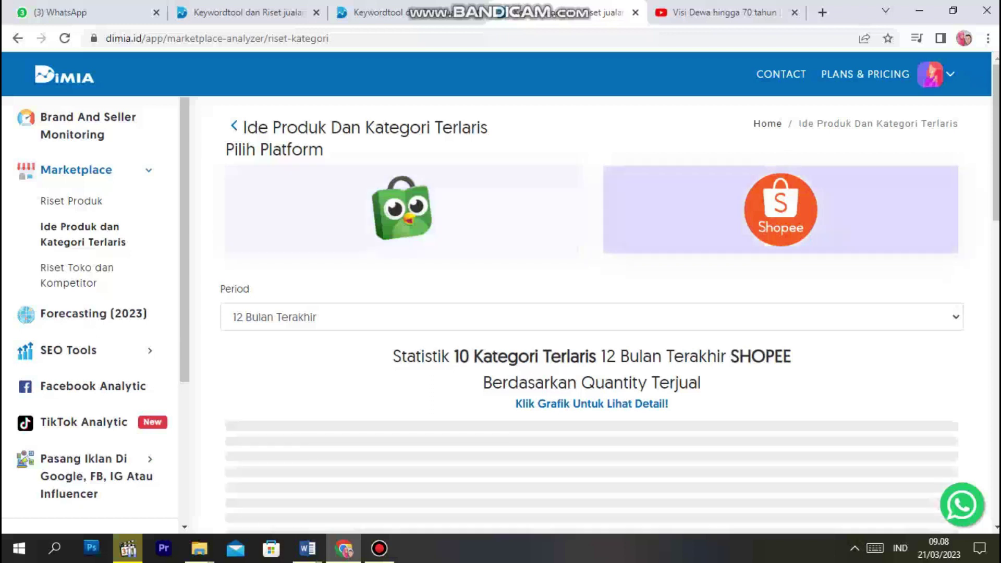
{"action": "scroll", "coordinate": [780, 235], "scroll_direction": "down", "scroll_amount": 2}
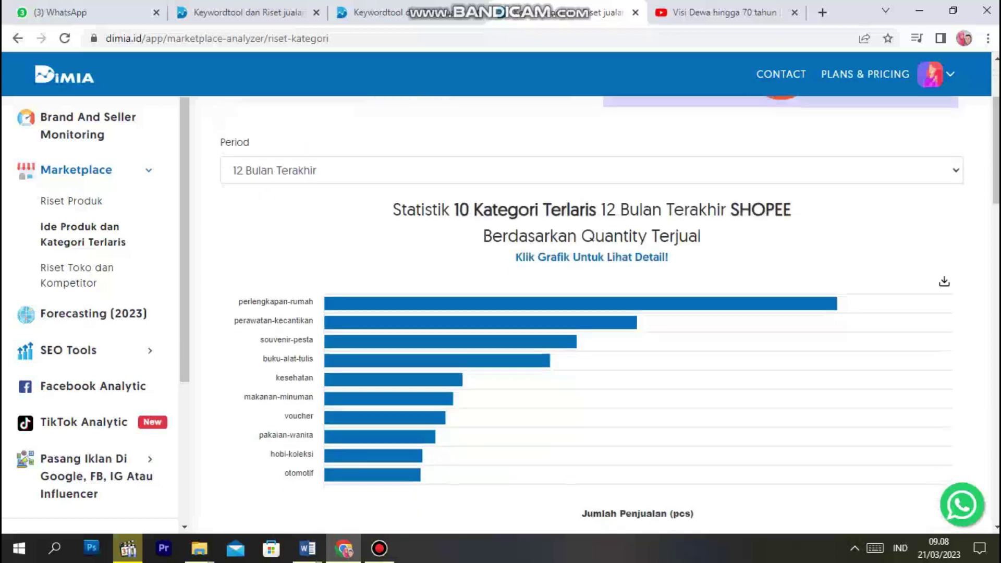
{"action": "scroll", "coordinate": [592, 308], "scroll_direction": "down", "scroll_amount": 1}
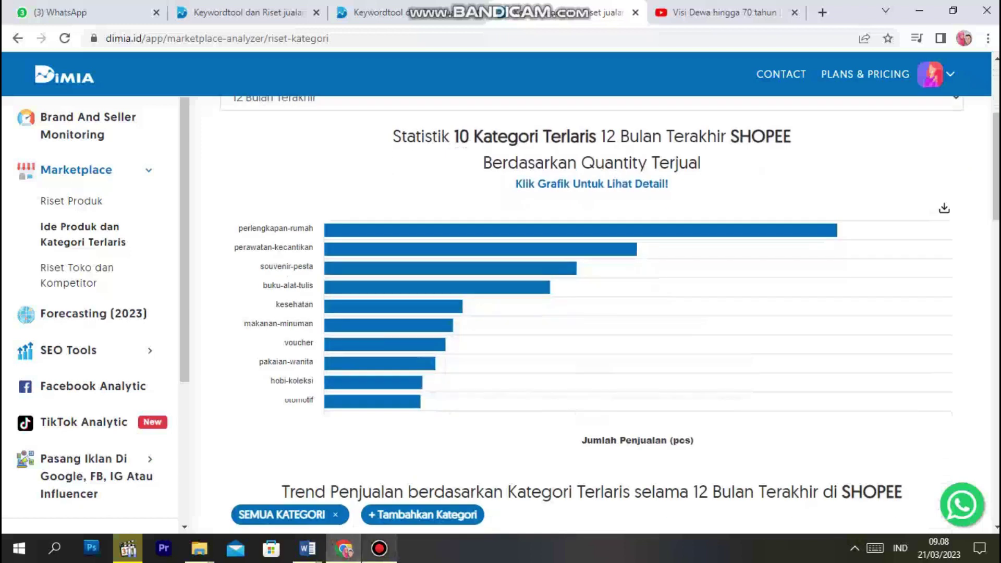
Switch to the Modul-Digital-Marketing (6) (1) document in Word, clear the text selection and read the 1.3 Tugas list.
{"action": "mouse_move", "coordinate": [308, 548]}
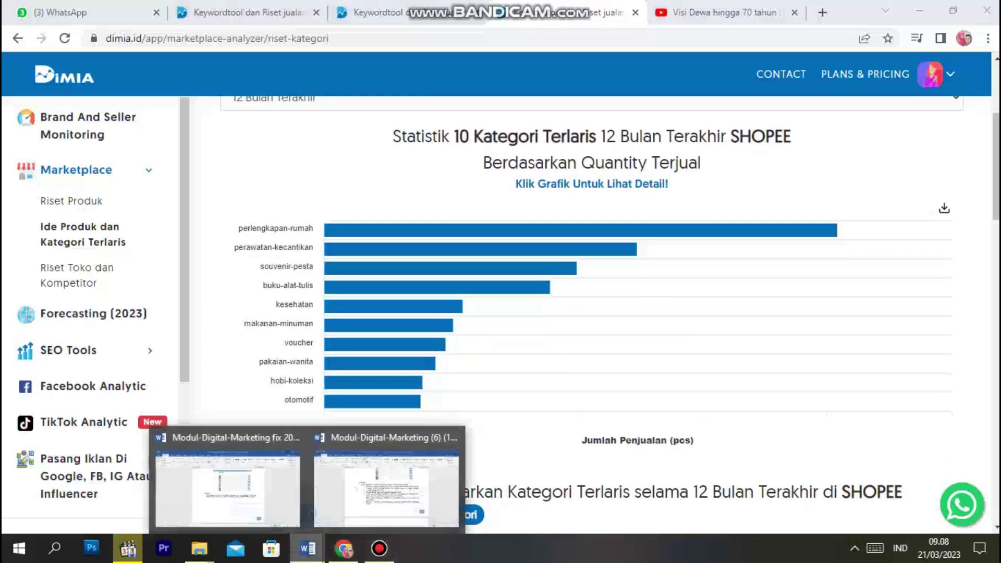
{"action": "left_click", "coordinate": [385, 477]}
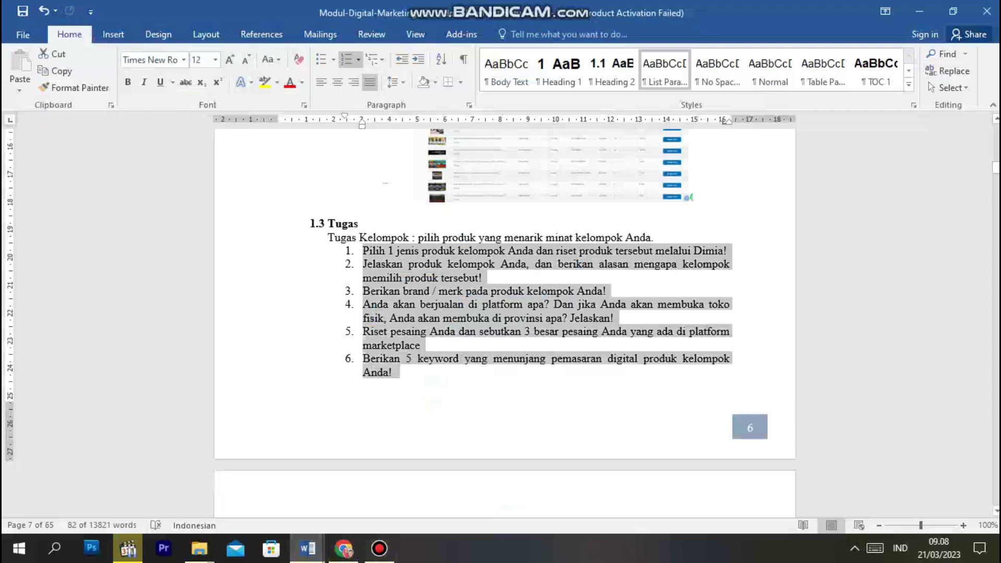
{"action": "left_click", "coordinate": [389, 277]}
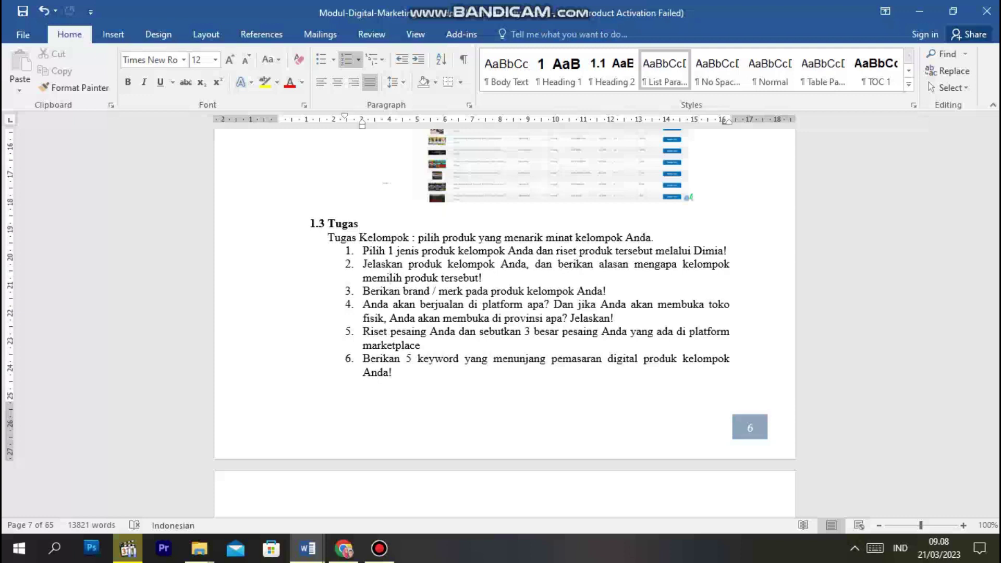
Return to Dimia in Chrome and run Riset Produk for "baju gamis", viewing the busiest sales locations section.
{"action": "left_click", "coordinate": [343, 548]}
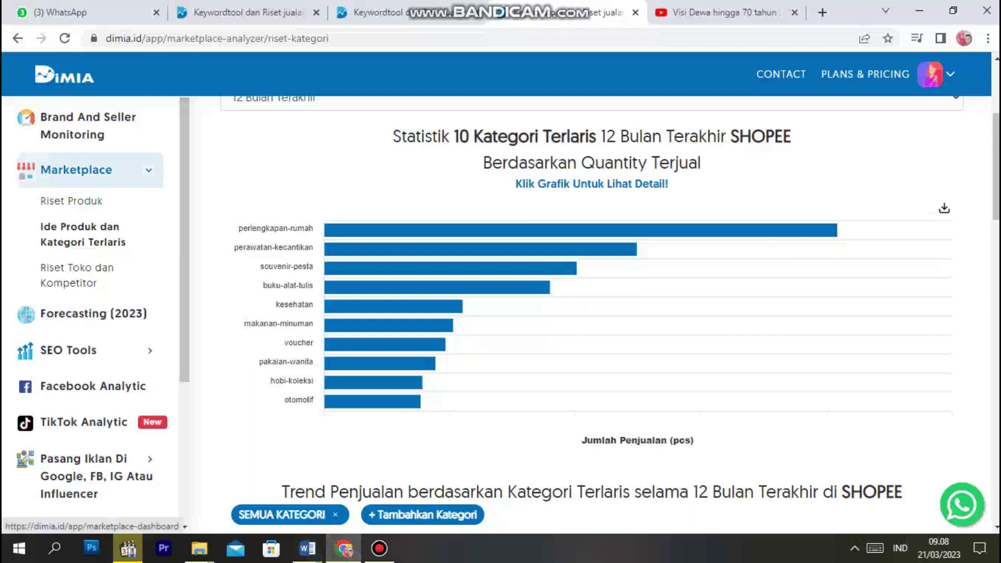
{"action": "left_click", "coordinate": [71, 201]}
{"action": "left_click", "coordinate": [334, 194]}
{"action": "left_click", "coordinate": [893, 193]}
{"action": "scroll", "coordinate": [592, 313], "scroll_direction": "down", "scroll_amount": 1}
{"action": "scroll", "coordinate": [591, 312], "scroll_direction": "down", "scroll_amount": 5}
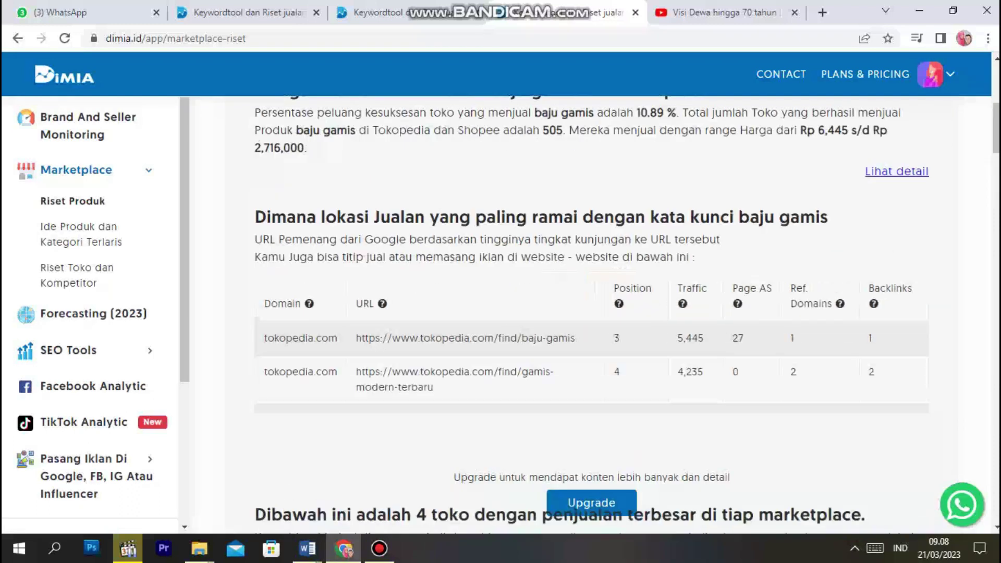
Examine the table of busiest sales URLs for "baju gamis" and the top-selling stores section below it.
{"action": "left_click_drag", "start_coordinate": [255, 239], "coordinate": [886, 375]}
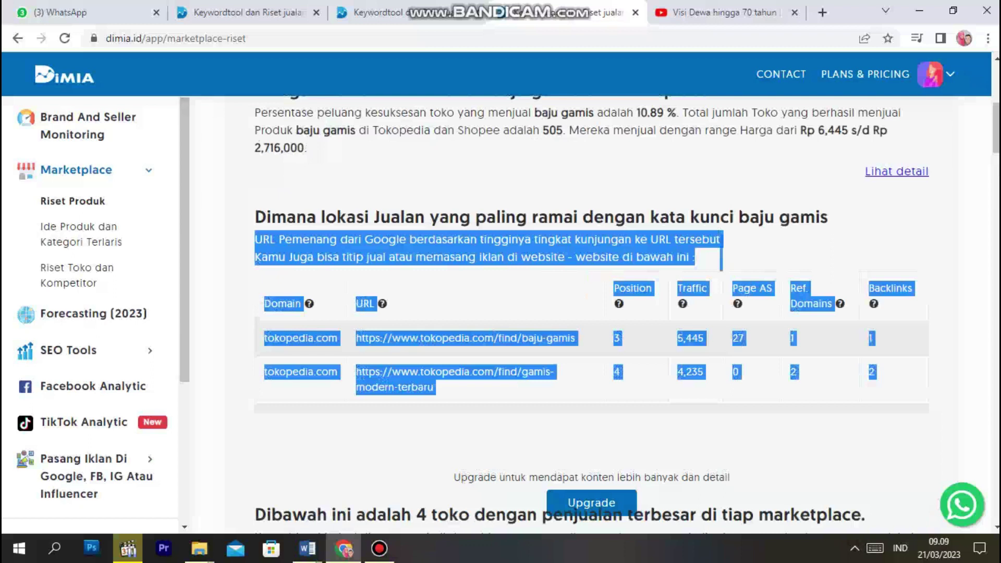
{"action": "left_click", "coordinate": [359, 313]}
{"action": "scroll", "coordinate": [360, 302], "scroll_direction": "down", "scroll_amount": 5}
{"action": "scroll", "coordinate": [591, 312], "scroll_direction": "up", "scroll_amount": 4}
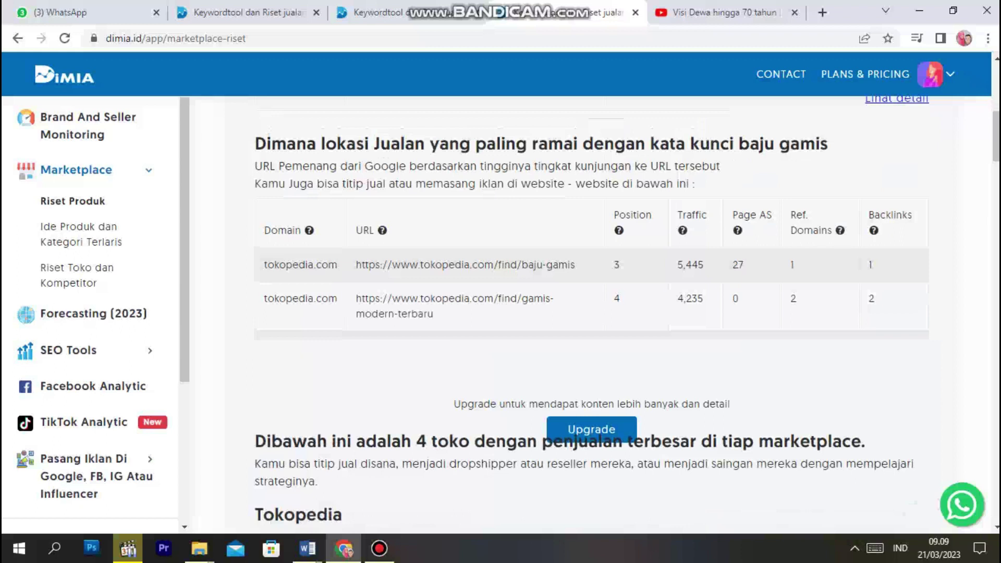
Review the marketplace competition summary for "baju gamis" together with the domains, positions and traffic of its busiest sales URLs.
{"action": "scroll", "coordinate": [591, 313], "scroll_direction": "up", "scroll_amount": 4}
{"action": "scroll", "coordinate": [591, 312], "scroll_direction": "down", "scroll_amount": 2}
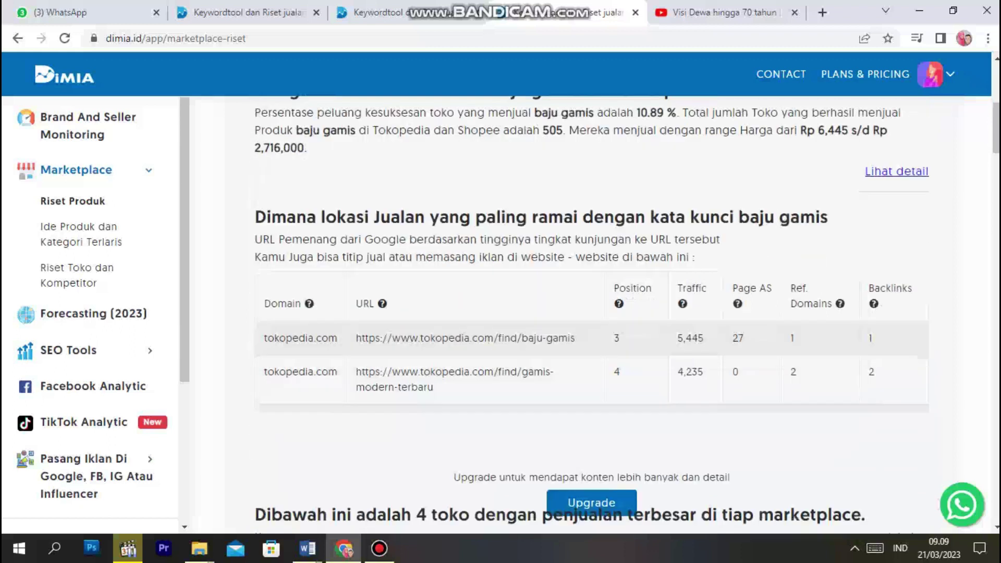
{"action": "scroll", "coordinate": [592, 313], "scroll_direction": "down", "scroll_amount": 1}
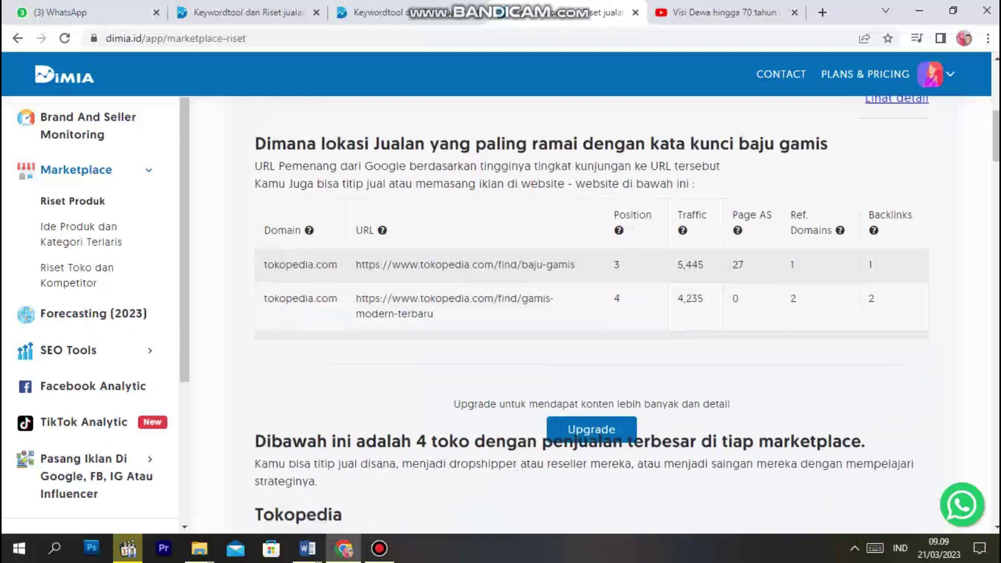
{"action": "scroll", "coordinate": [599, 312], "scroll_direction": "up", "scroll_amount": 1}
{"action": "scroll", "coordinate": [592, 312], "scroll_direction": "up", "scroll_amount": 2}
{"action": "scroll", "coordinate": [591, 312], "scroll_direction": "down", "scroll_amount": 1}
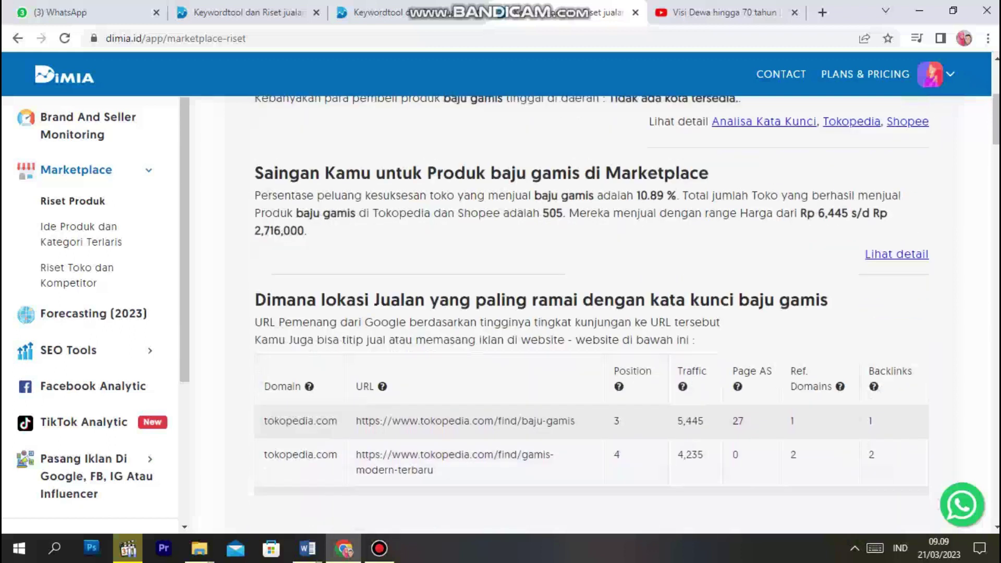
{"action": "scroll", "coordinate": [591, 313], "scroll_direction": "up", "scroll_amount": 1}
{"action": "scroll", "coordinate": [591, 312], "scroll_direction": "down", "scroll_amount": 2}
{"action": "scroll", "coordinate": [592, 312], "scroll_direction": "up", "scroll_amount": 1}
{"action": "scroll", "coordinate": [591, 312], "scroll_direction": "down", "scroll_amount": 2}
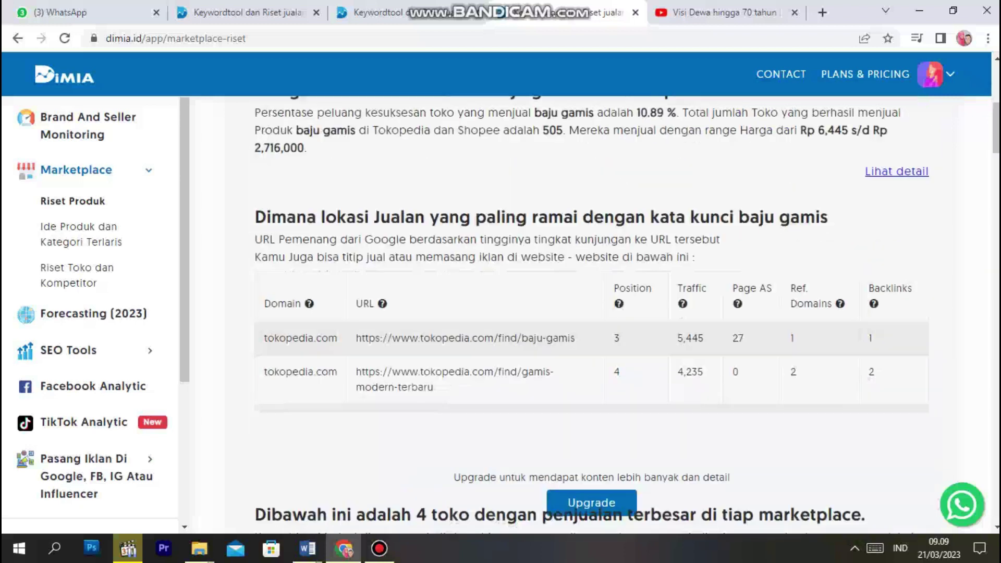
{"action": "left_click_drag", "start_coordinate": [254, 240], "coordinate": [302, 303]}
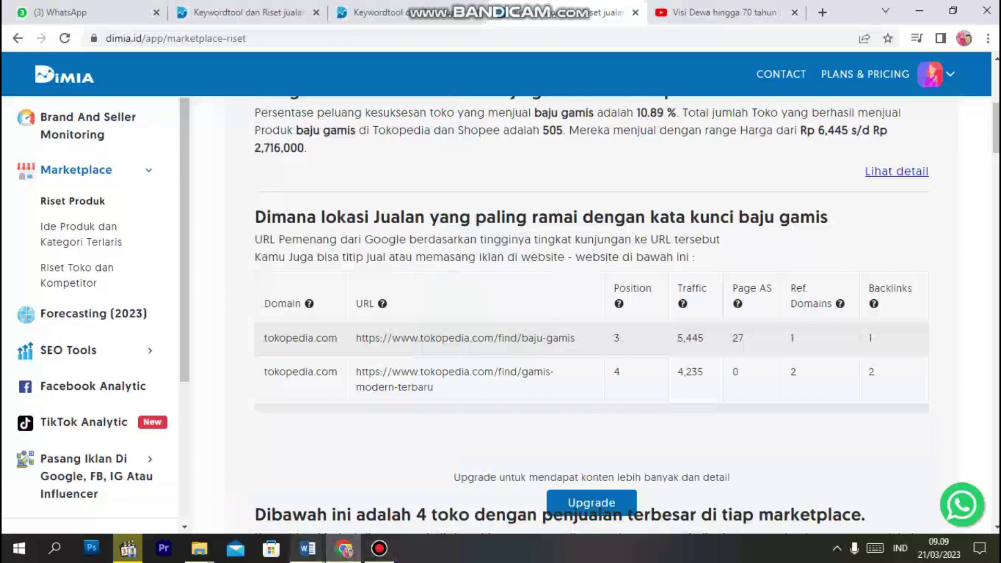
Go back to the Word module to check the group assignment questions against the Dimia research.
{"action": "mouse_move", "coordinate": [308, 549]}
{"action": "left_click", "coordinate": [380, 469]}
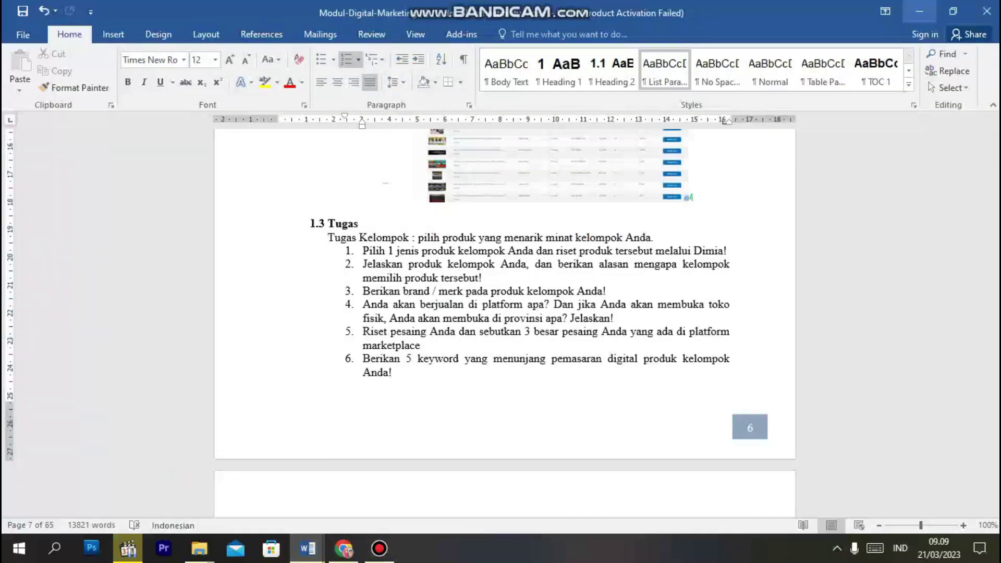
Return to Dimia in Chrome and examine the top-selling Tokopedia stores for "baju gamis", including products sold, followers, rating and city.
{"action": "left_click", "coordinate": [919, 11]}
{"action": "scroll", "coordinate": [563, 313], "scroll_direction": "down", "scroll_amount": 15}
{"action": "scroll", "coordinate": [594, 313], "scroll_direction": "up", "scroll_amount": 7}
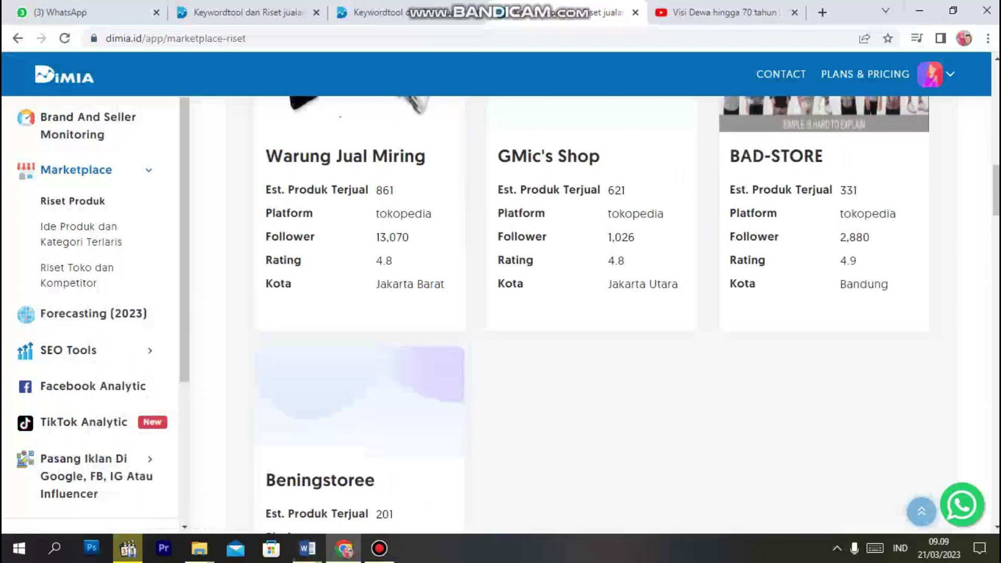
{"action": "scroll", "coordinate": [592, 151], "scroll_direction": "up", "scroll_amount": 1}
{"action": "scroll", "coordinate": [591, 151], "scroll_direction": "up", "scroll_amount": 2}
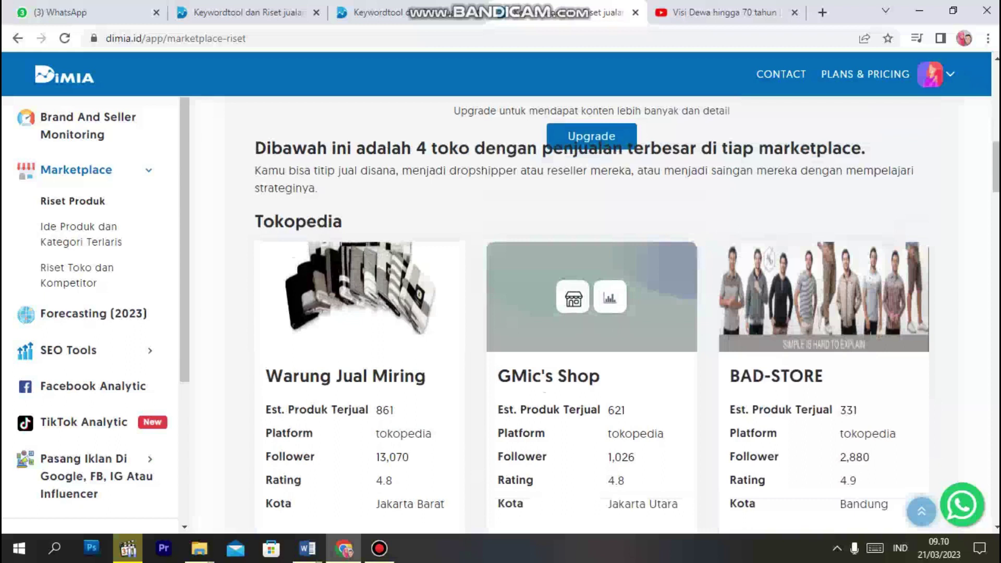
{"action": "scroll", "coordinate": [591, 302], "scroll_direction": "down", "scroll_amount": 3}
{"action": "scroll", "coordinate": [591, 302], "scroll_direction": "down", "scroll_amount": 2}
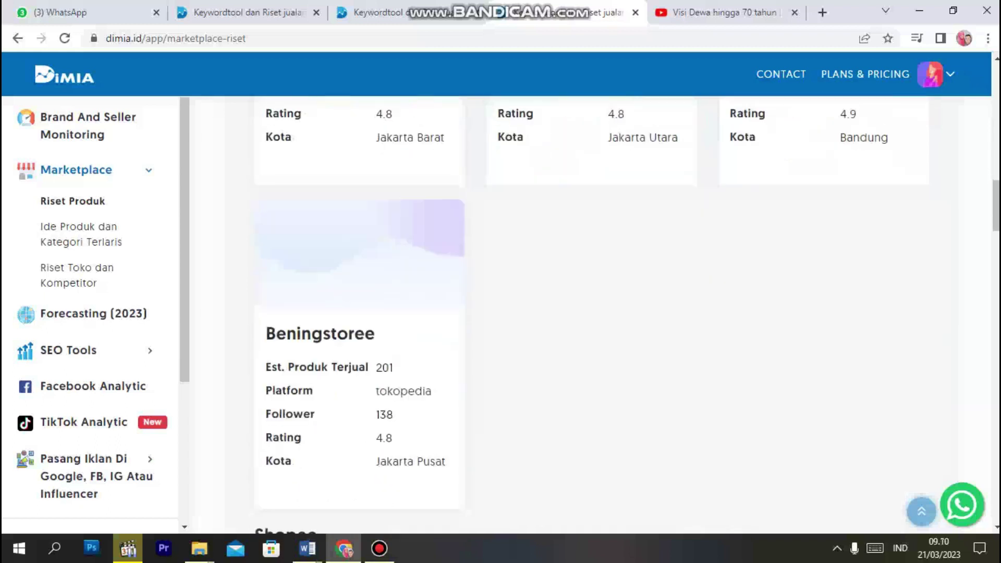
{"action": "scroll", "coordinate": [592, 302], "scroll_direction": "up", "scroll_amount": 2}
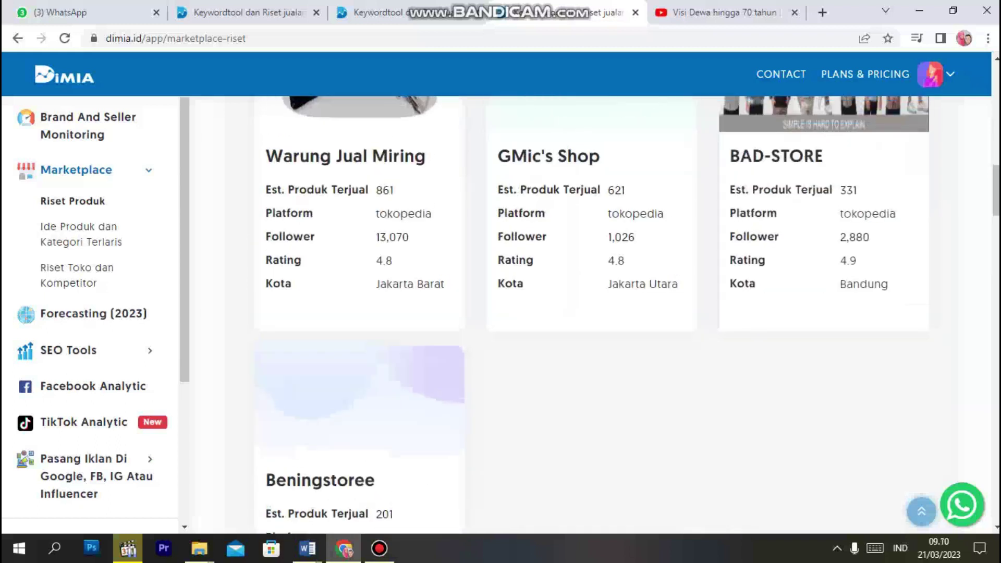
Compare the top-selling Shopee stores for "baju gamis" with the Tokopedia ones.
{"action": "scroll", "coordinate": [591, 302], "scroll_direction": "down", "scroll_amount": 1}
{"action": "scroll", "coordinate": [591, 302], "scroll_direction": "down", "scroll_amount": 4}
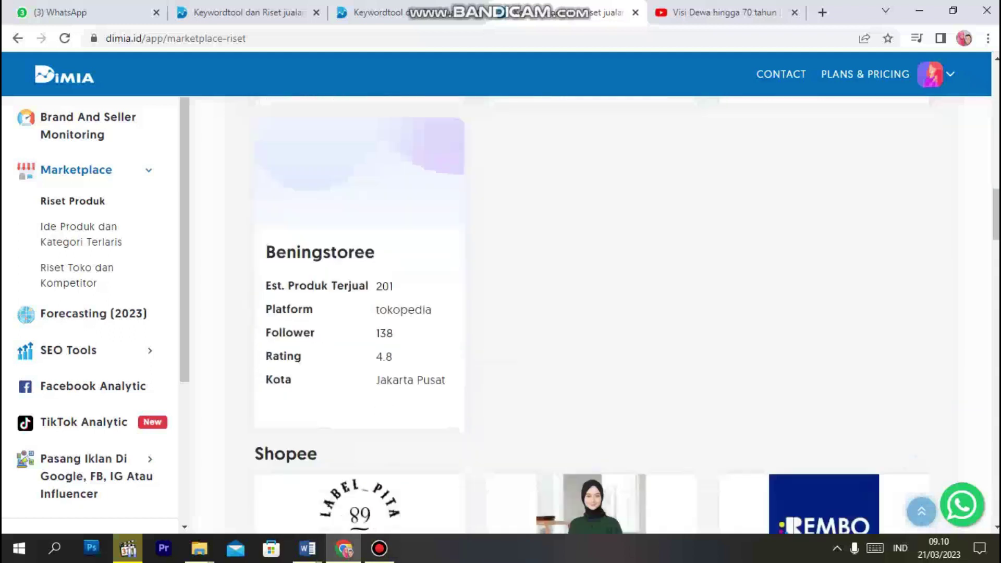
{"action": "scroll", "coordinate": [591, 303], "scroll_direction": "down", "scroll_amount": 4}
{"action": "scroll", "coordinate": [591, 302], "scroll_direction": "down", "scroll_amount": 3}
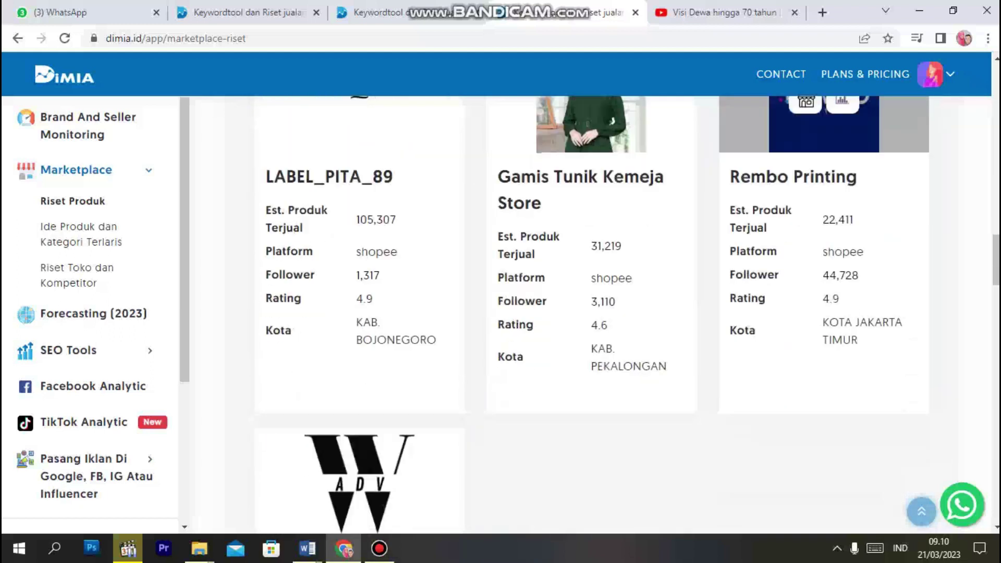
{"action": "scroll", "coordinate": [823, 235], "scroll_direction": "up", "scroll_amount": 10}
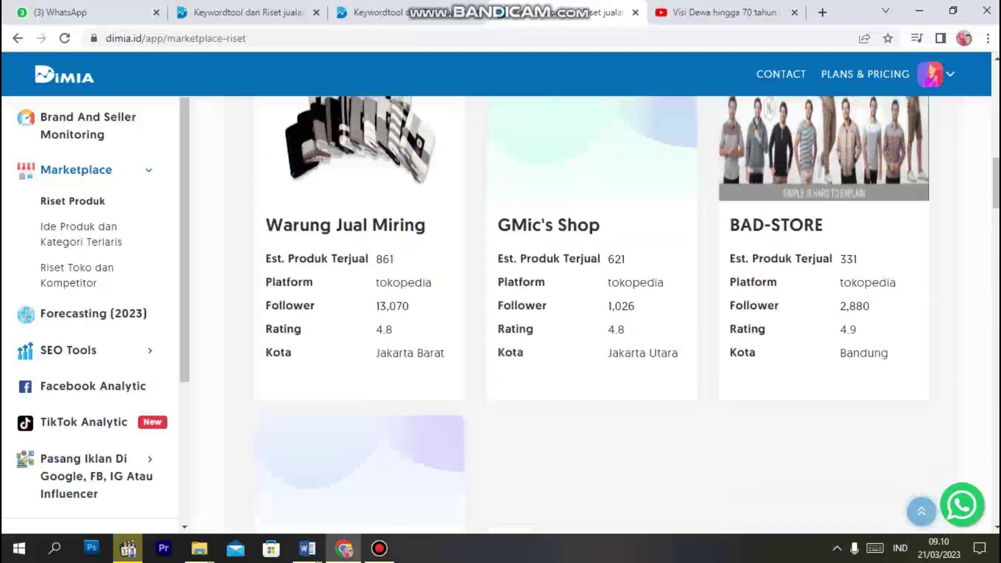
{"action": "scroll", "coordinate": [823, 235], "scroll_direction": "down", "scroll_amount": 3}
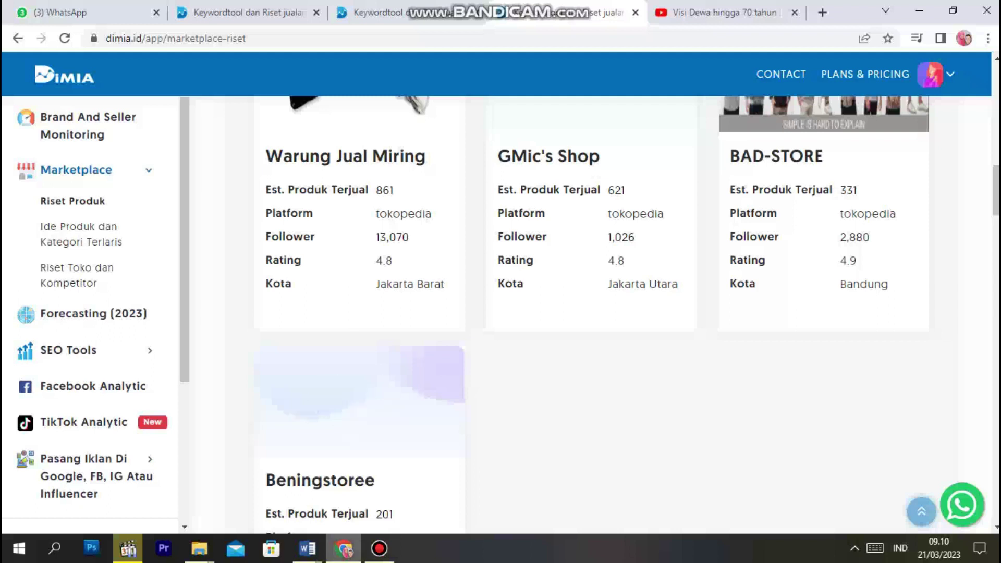
Check the competitor question in the Word module against the top-selling Tokopedia and Shopee stores listed in Dimia.
{"action": "left_click", "coordinate": [223, 487]}
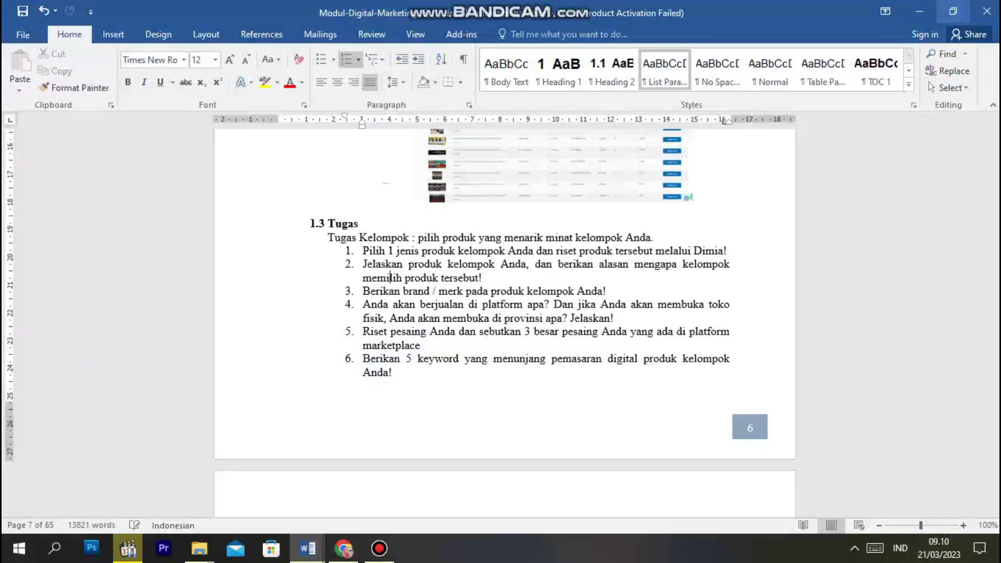
{"action": "left_click", "coordinate": [919, 11]}
{"action": "scroll", "coordinate": [823, 208], "scroll_direction": "up", "scroll_amount": 3}
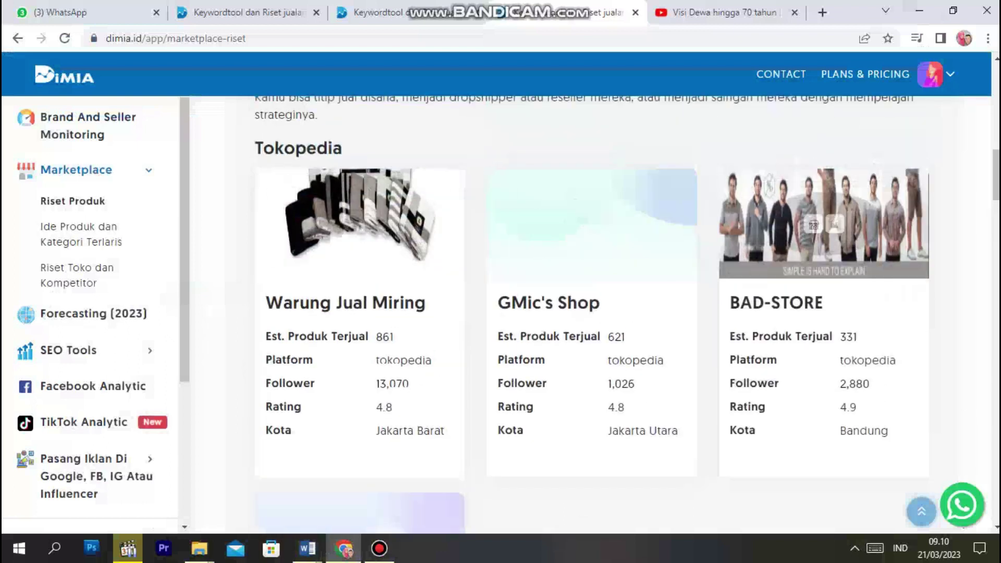
{"action": "scroll", "coordinate": [591, 156], "scroll_direction": "down", "scroll_amount": 2}
{"action": "scroll", "coordinate": [592, 157], "scroll_direction": "up", "scroll_amount": 3}
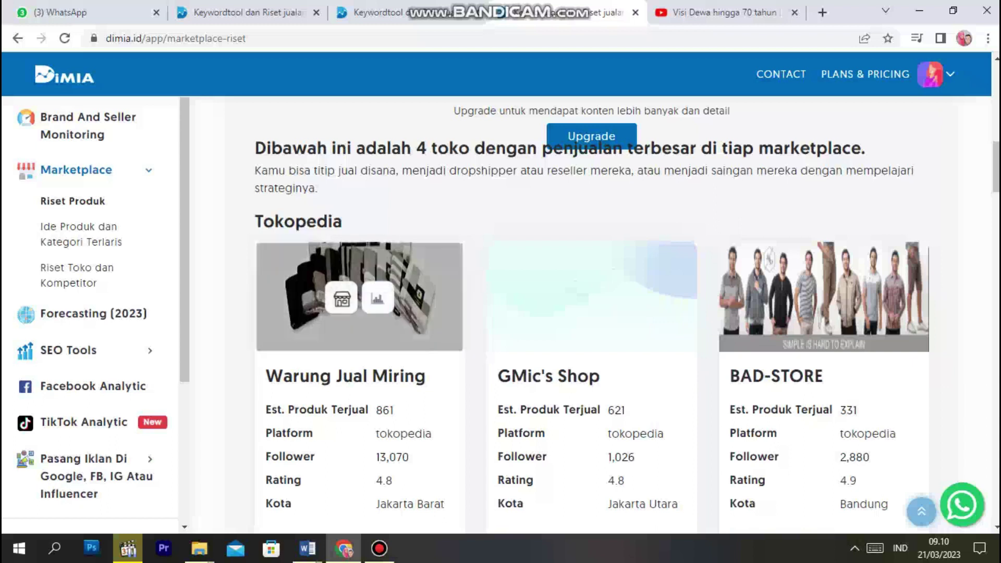
{"action": "scroll", "coordinate": [592, 318], "scroll_direction": "down", "scroll_amount": 12}
{"action": "scroll", "coordinate": [592, 318], "scroll_direction": "down", "scroll_amount": 4}
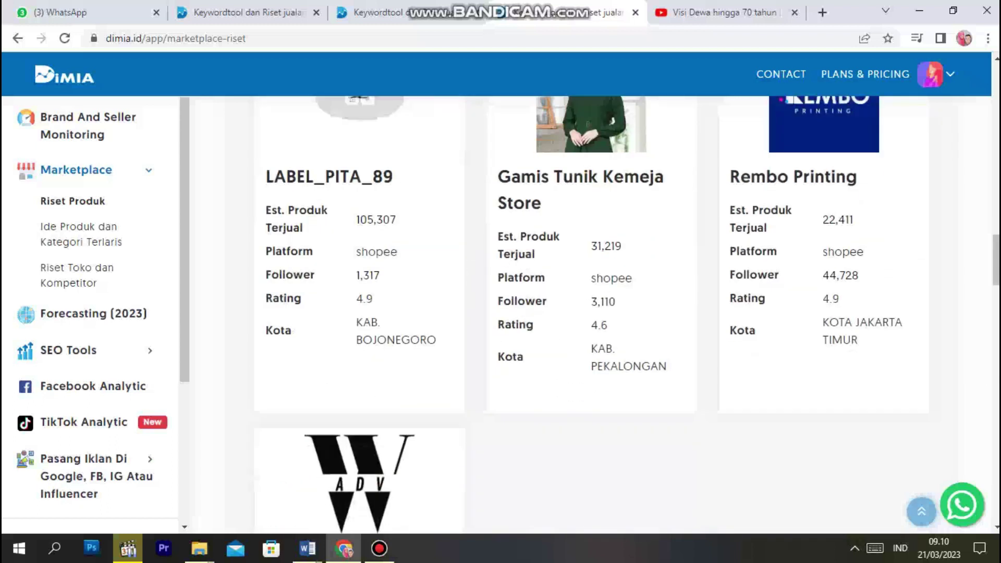
Recheck the assignment in the Word module and open Dimia's Keyword Overview for "baju gamis" to view the suggested keywords.
{"action": "left_click", "coordinate": [307, 549]}
{"action": "left_click", "coordinate": [225, 485]}
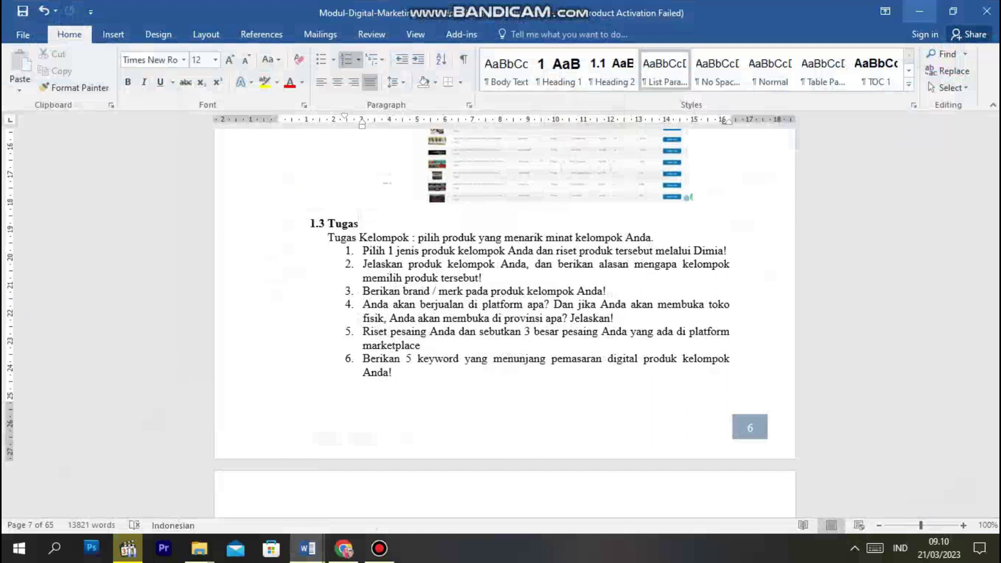
{"action": "left_click", "coordinate": [919, 11]}
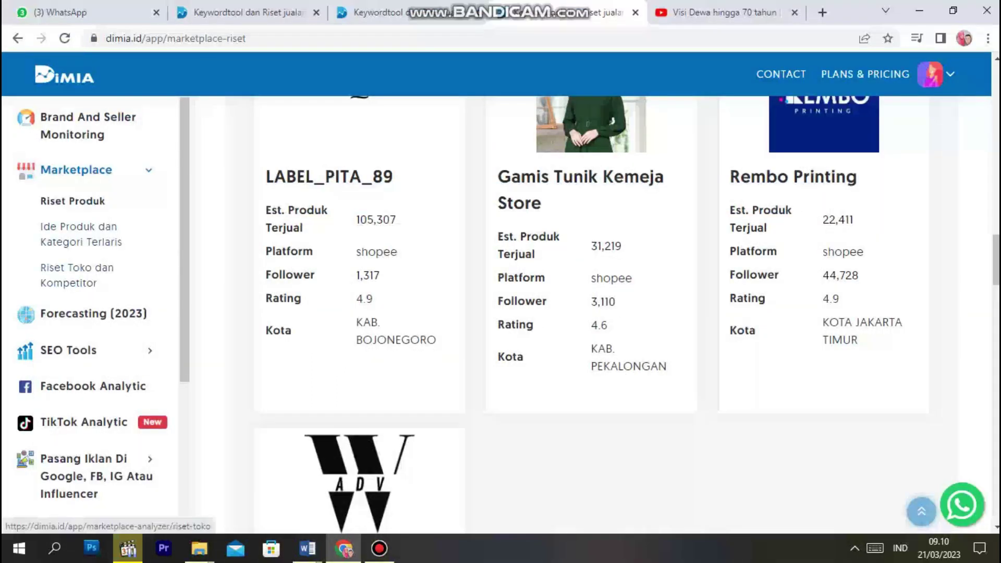
{"action": "left_click", "coordinate": [81, 234]}
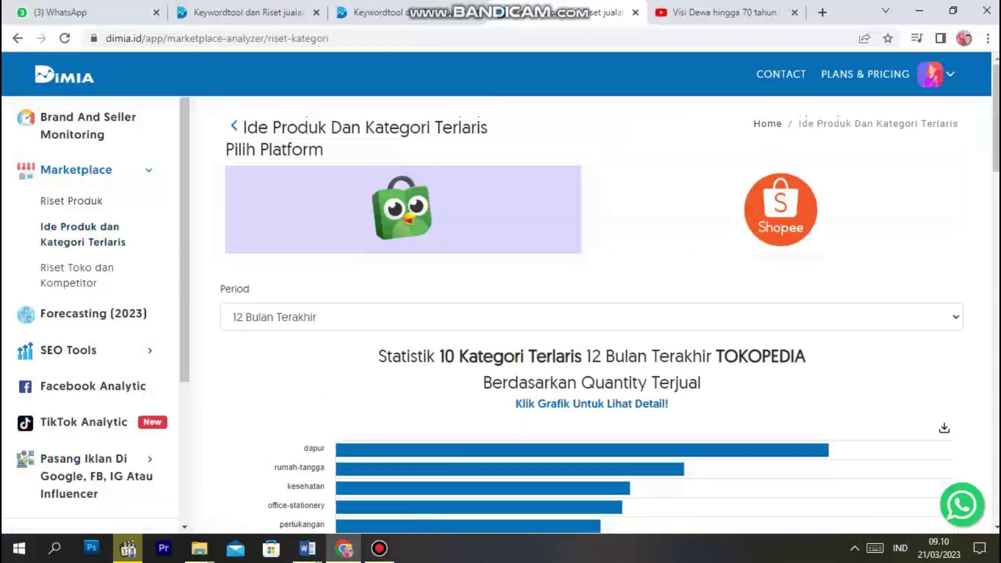
{"action": "left_click", "coordinate": [73, 349]}
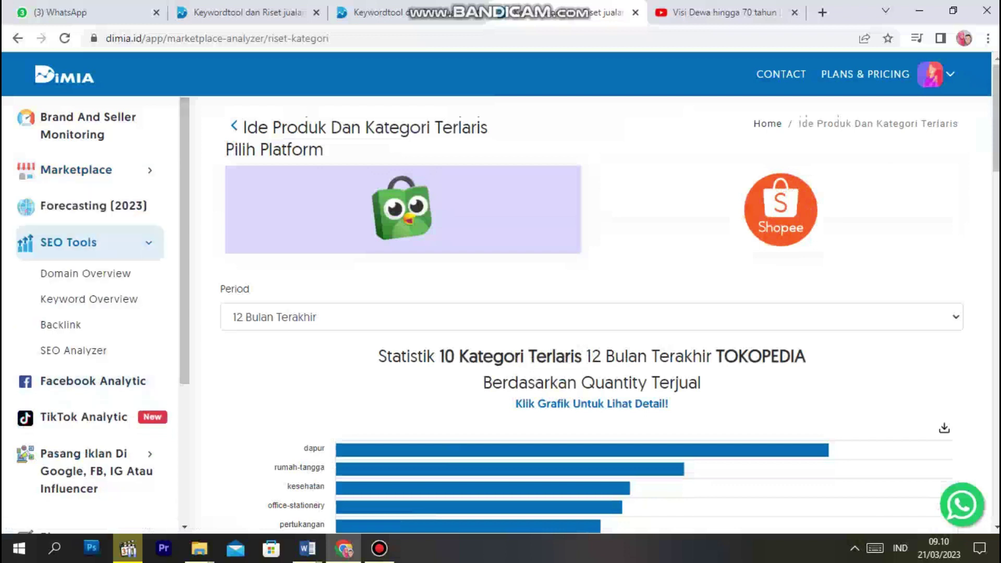
{"action": "left_click", "coordinate": [89, 298]}
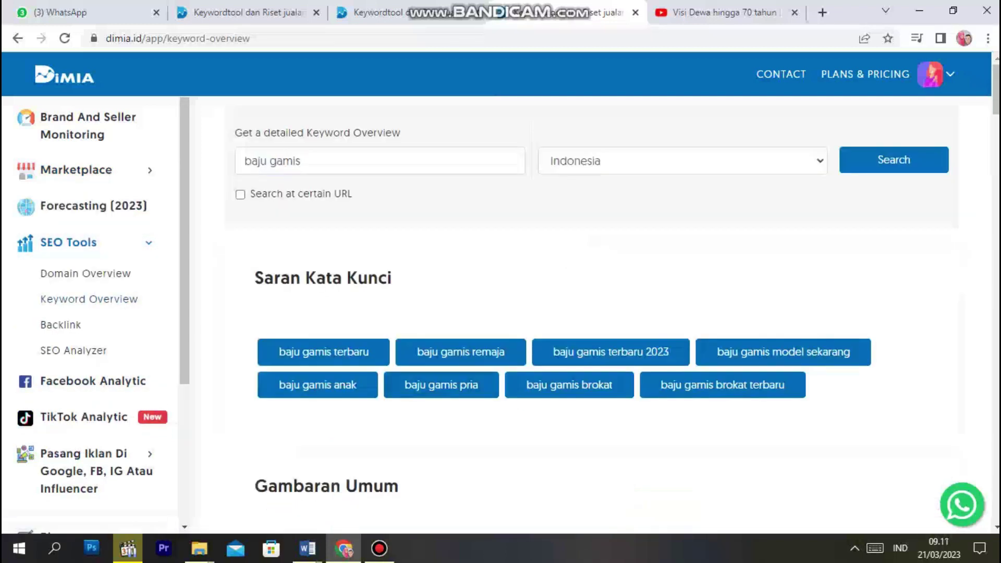
{"action": "left_click", "coordinate": [315, 161]}
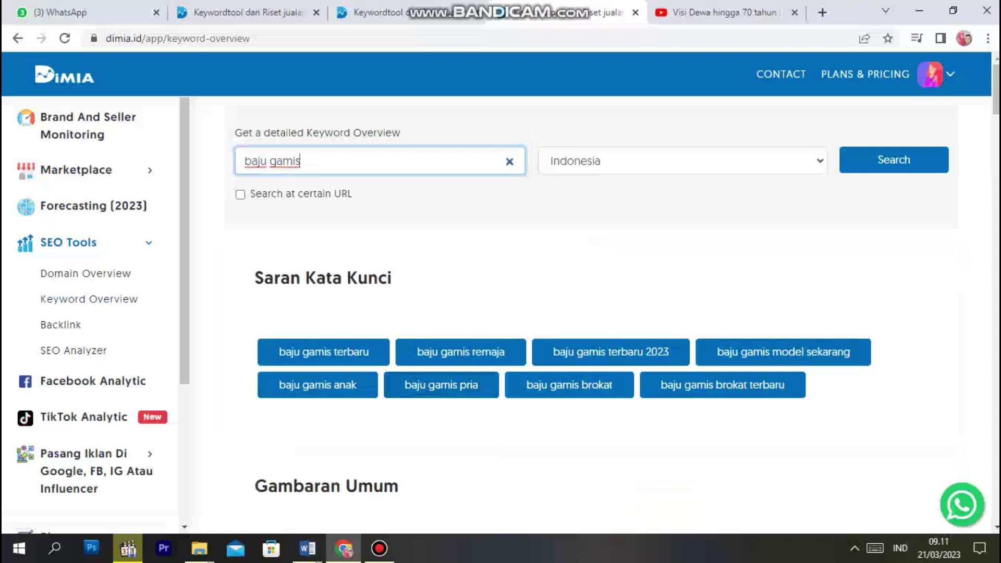
{"action": "left_click", "coordinate": [589, 291]}
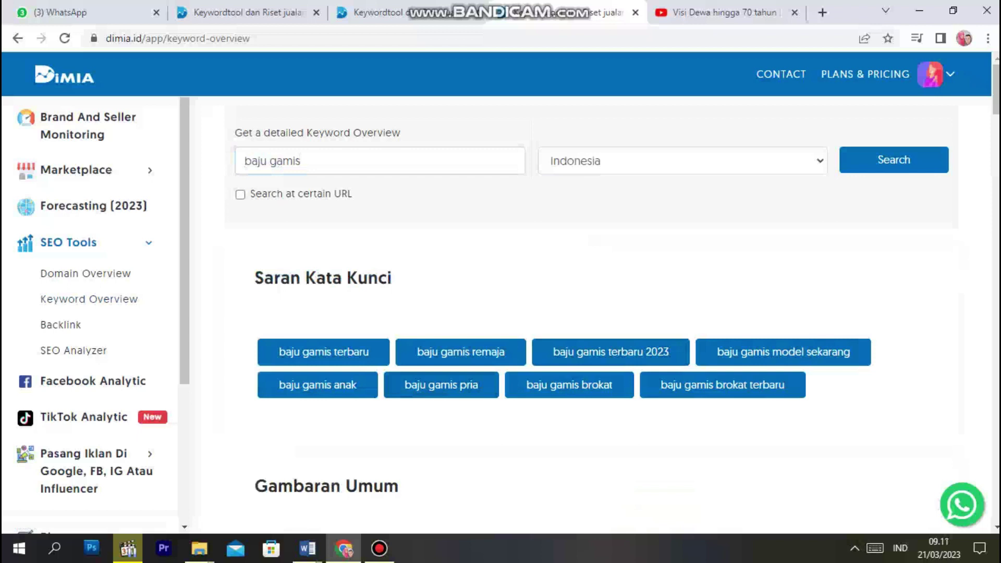
Return to the Word module and review the whole group assignment in section 1.3 Tugas, highlighting its introduction and six questions.
{"action": "left_click", "coordinate": [307, 548]}
{"action": "left_click", "coordinate": [386, 487]}
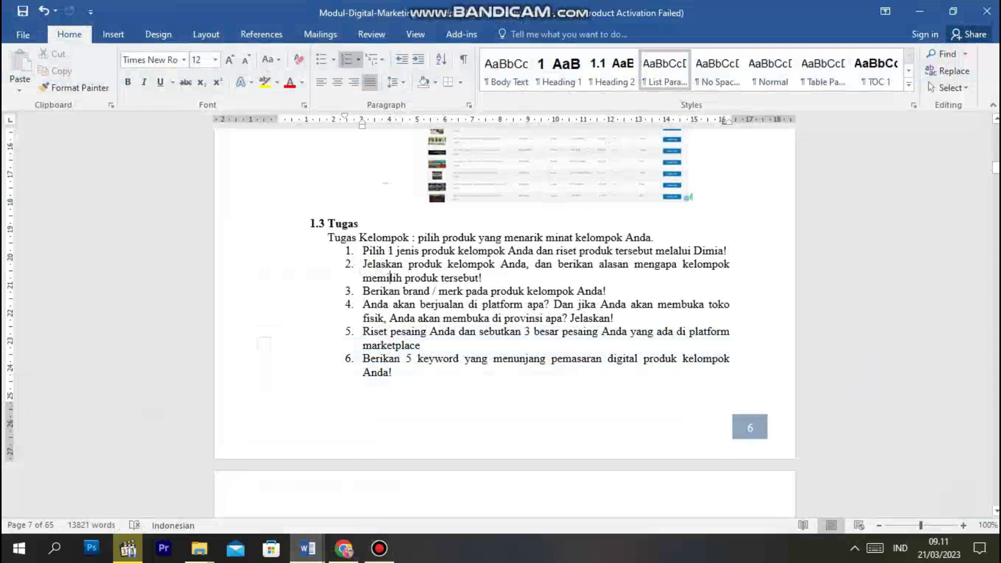
{"action": "left_click_drag", "start_coordinate": [329, 237], "coordinate": [399, 372]}
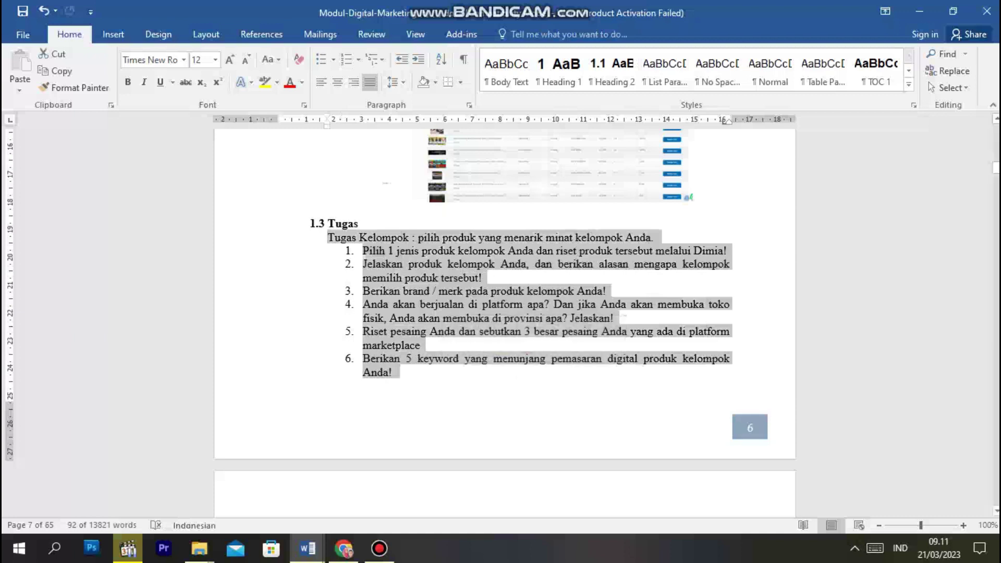
{"action": "left_click", "coordinate": [449, 371]}
{"action": "left_click", "coordinate": [327, 384]}
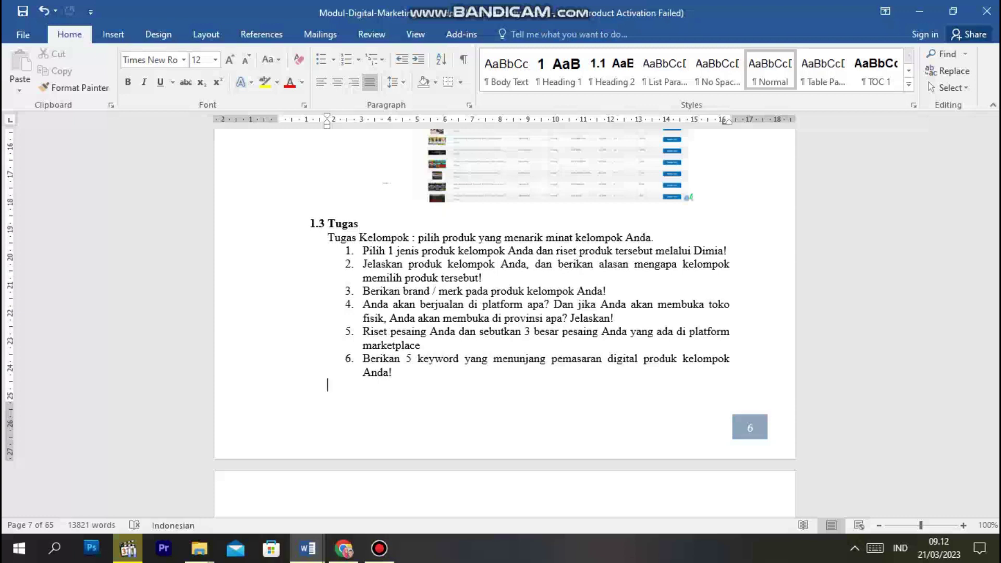
{"action": "left_click", "coordinate": [379, 548]}
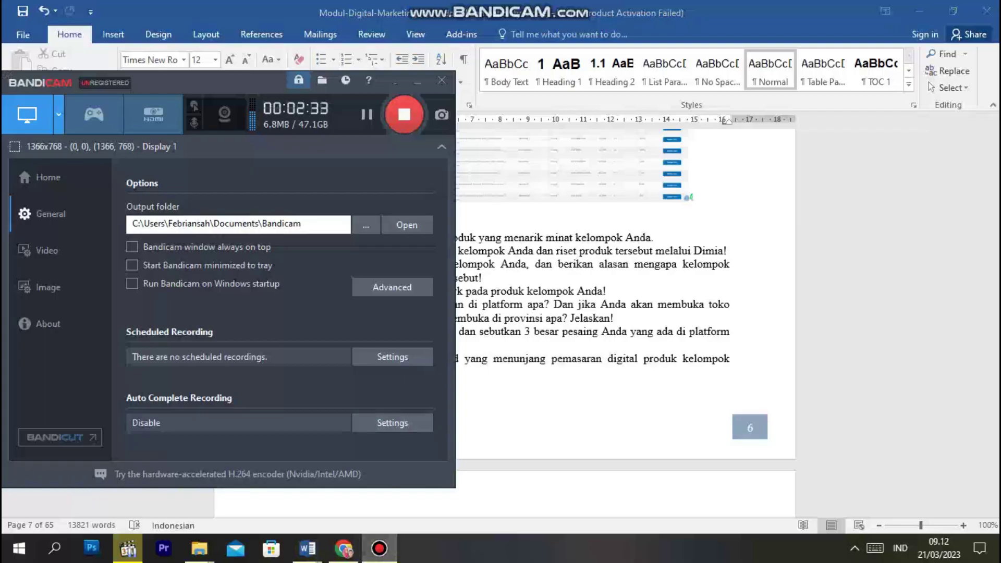